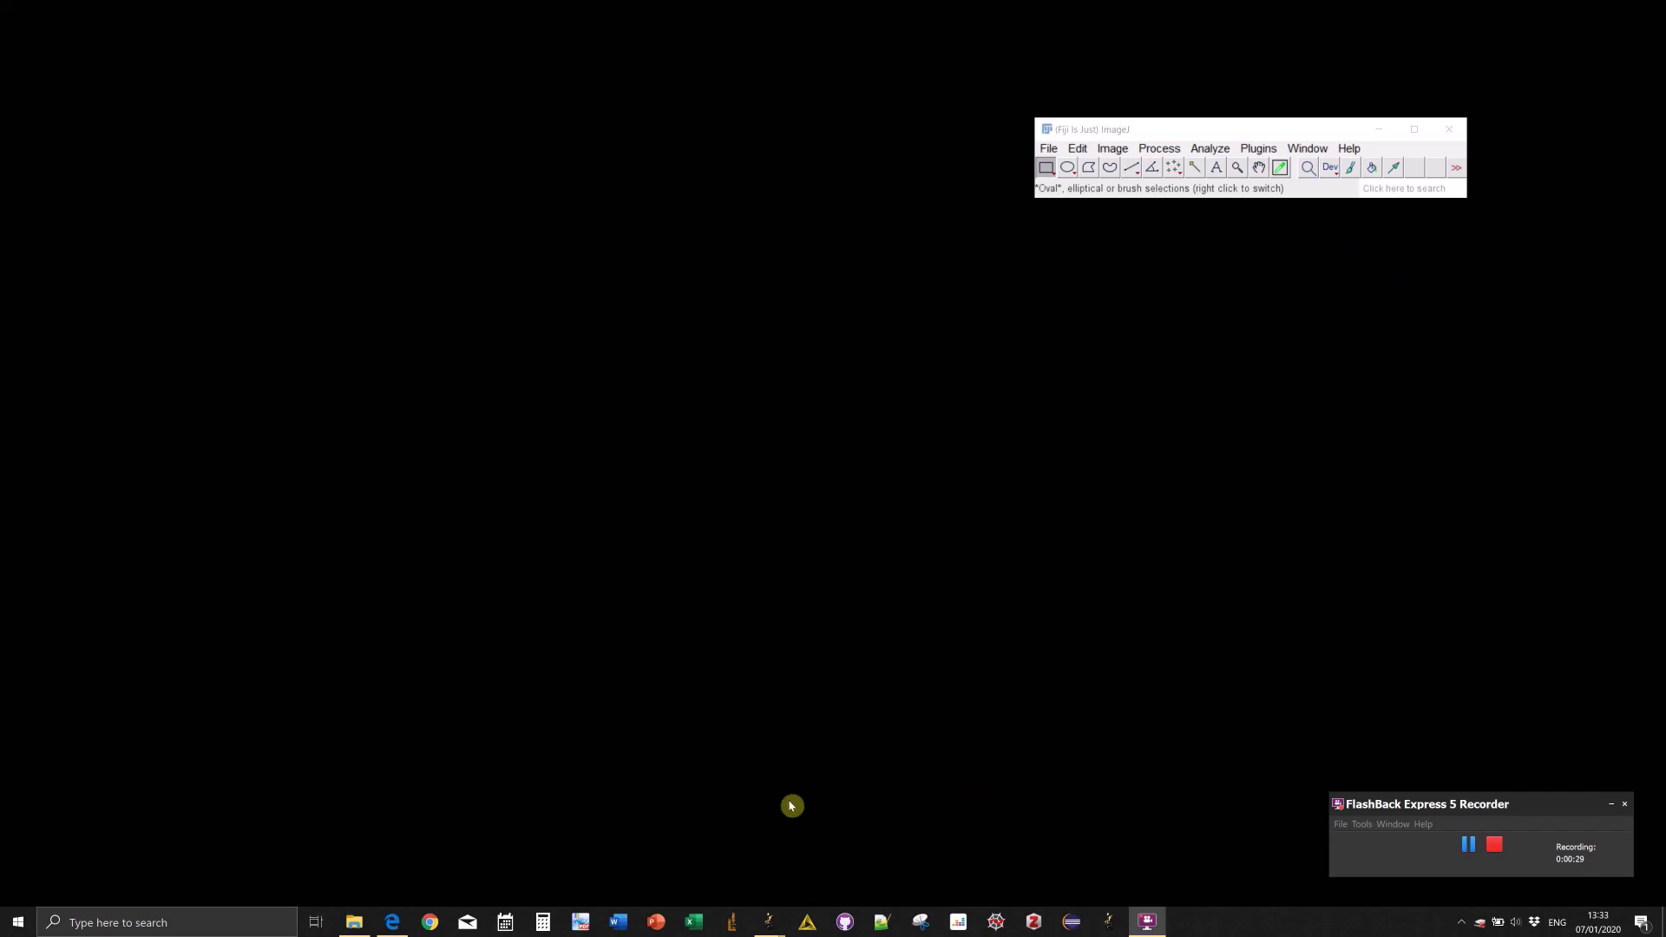
Bring the ImageJ Updater window into view from the taskbar.
mouse_move(777, 928)
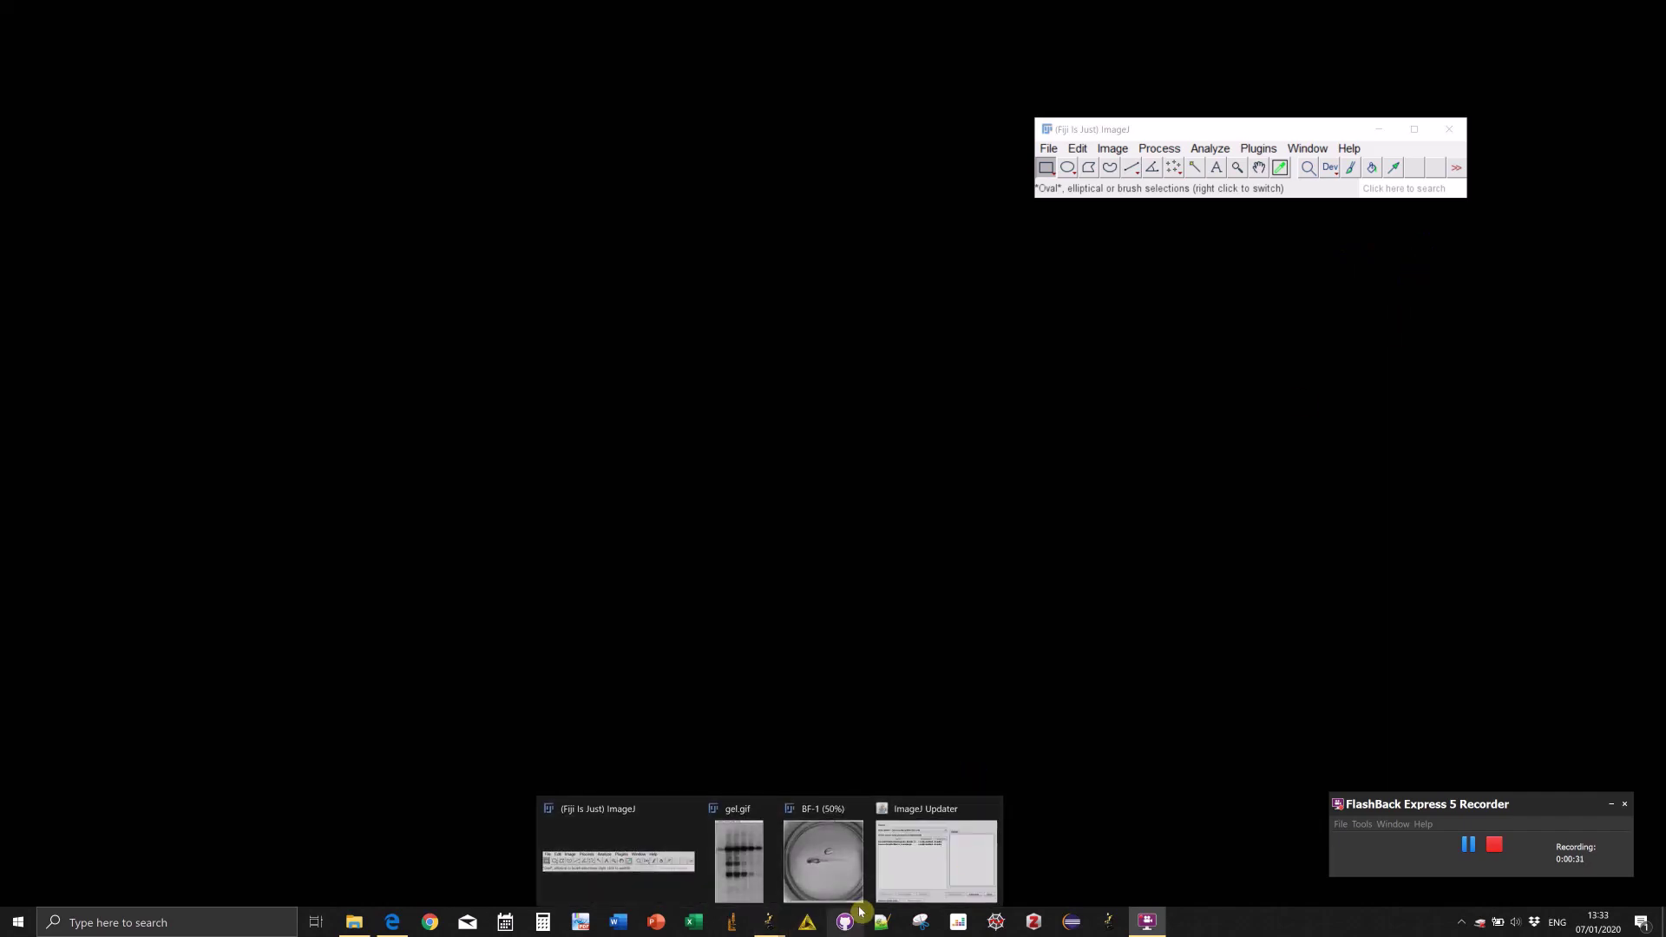
Bring the ImageJ Updater forward, then show Fiji's Help menu with its Update entry.
left_click(966, 857)
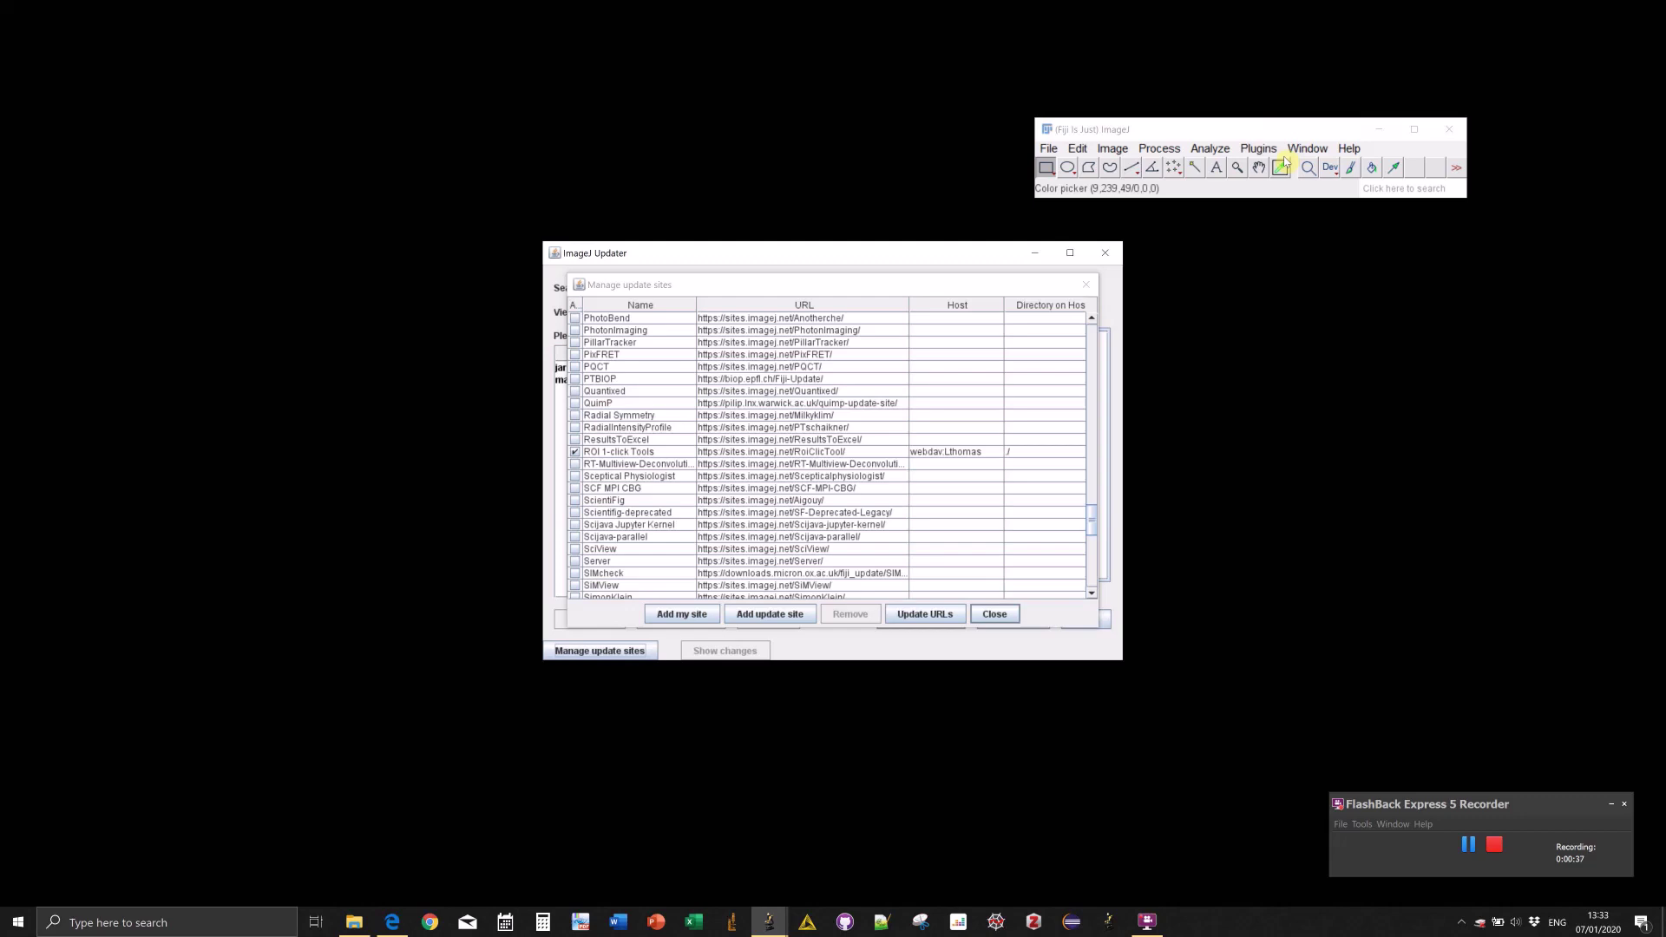
left_click(1350, 148)
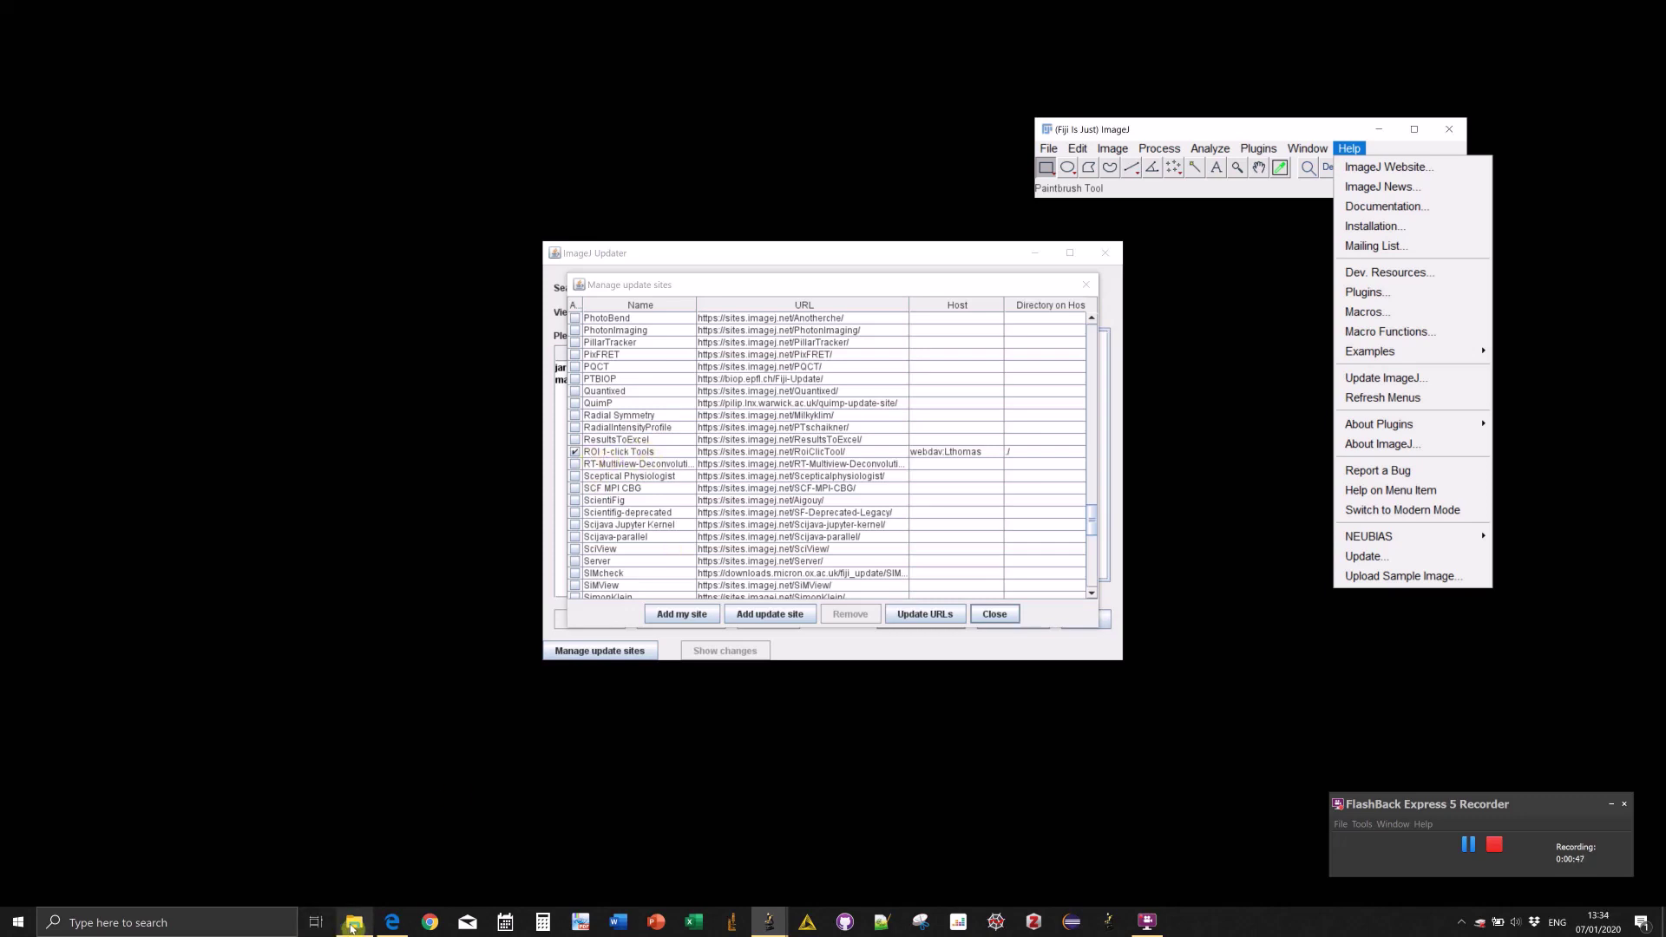
Switch to the macros\toolsets Explorer window and select RoiClicTools.ijm.
mouse_move(354, 921)
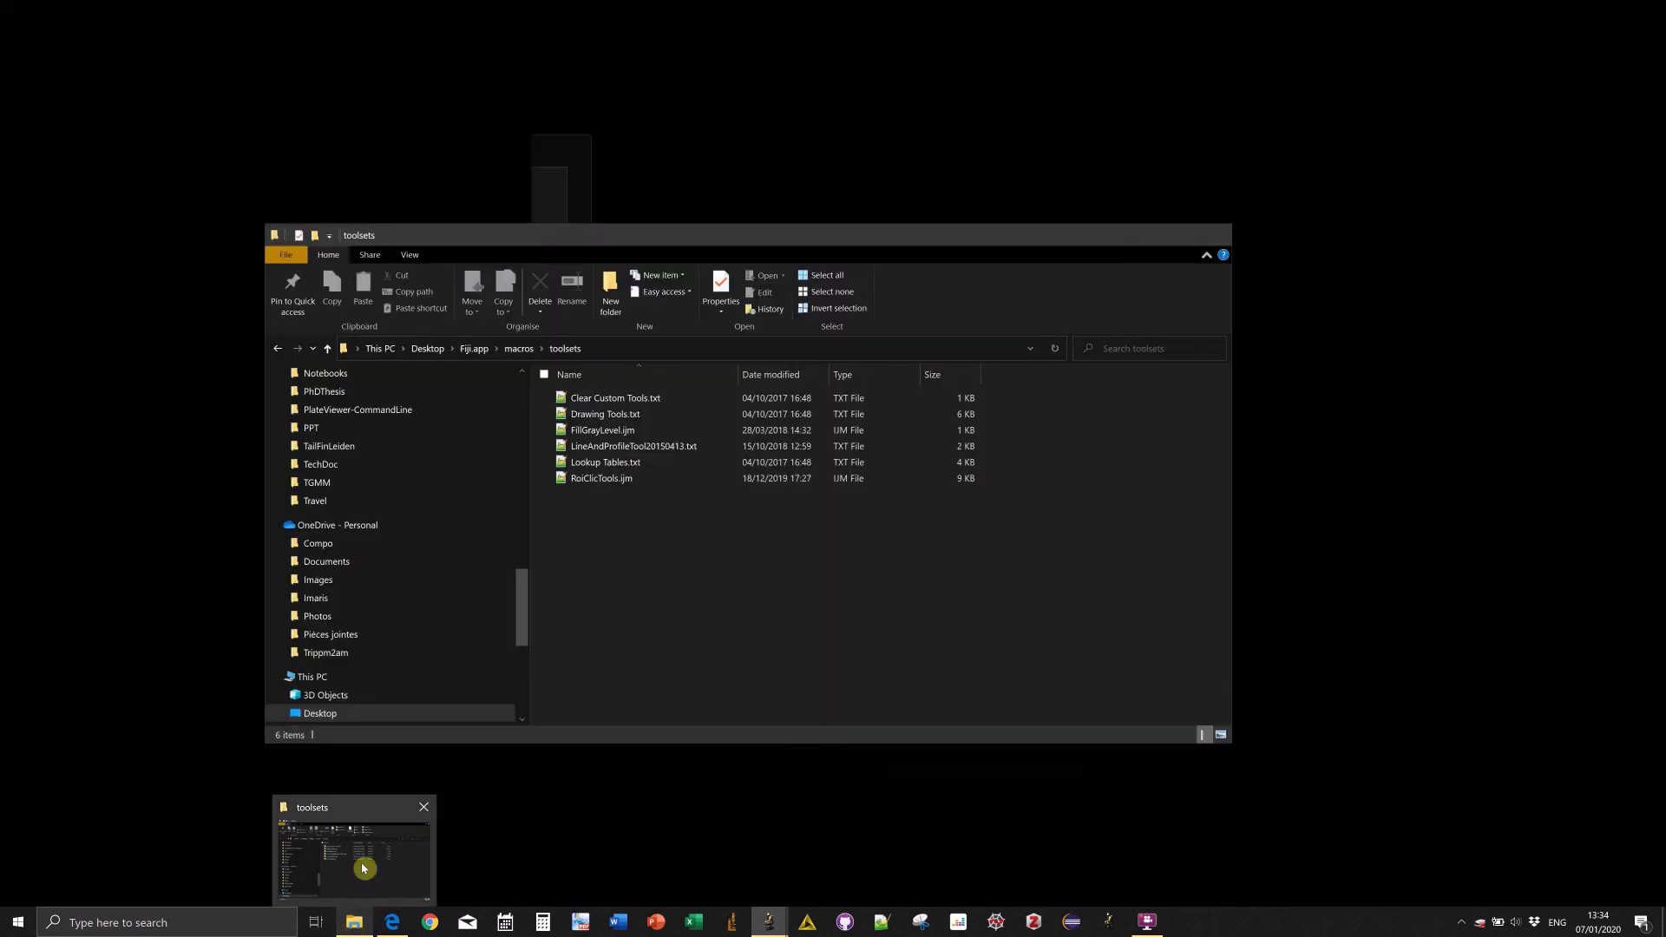
left_click(364, 868)
left_click(622, 477)
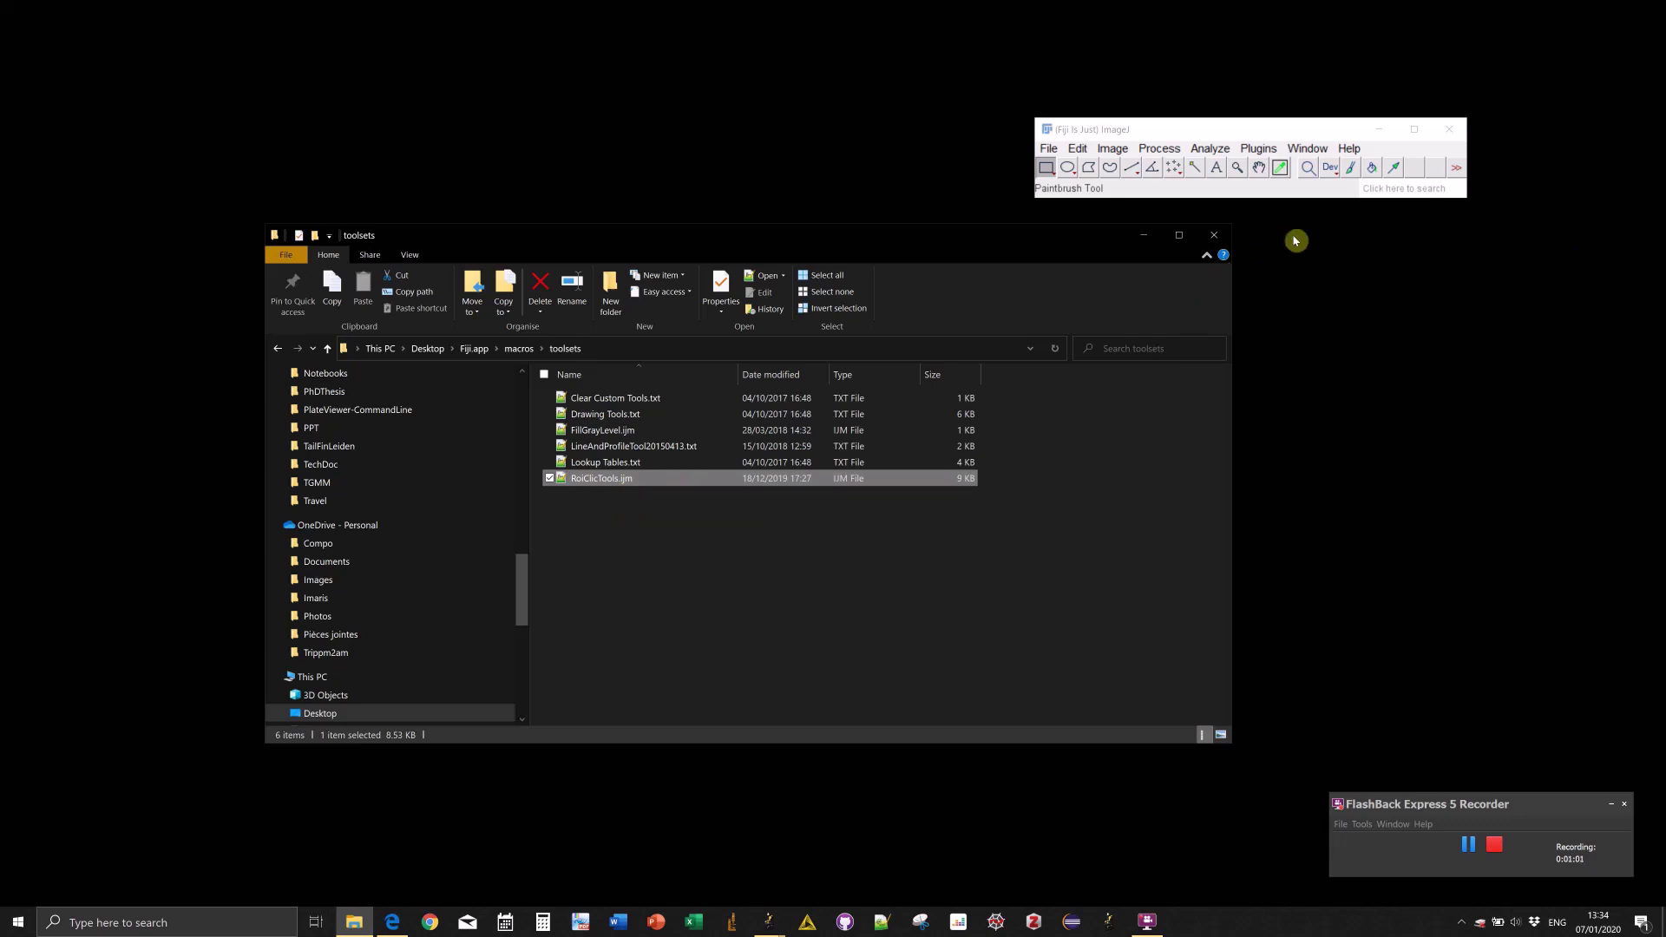
Load the RoiClicTools toolset from the toolbar's More Tools (>>) list.
left_click(1459, 167)
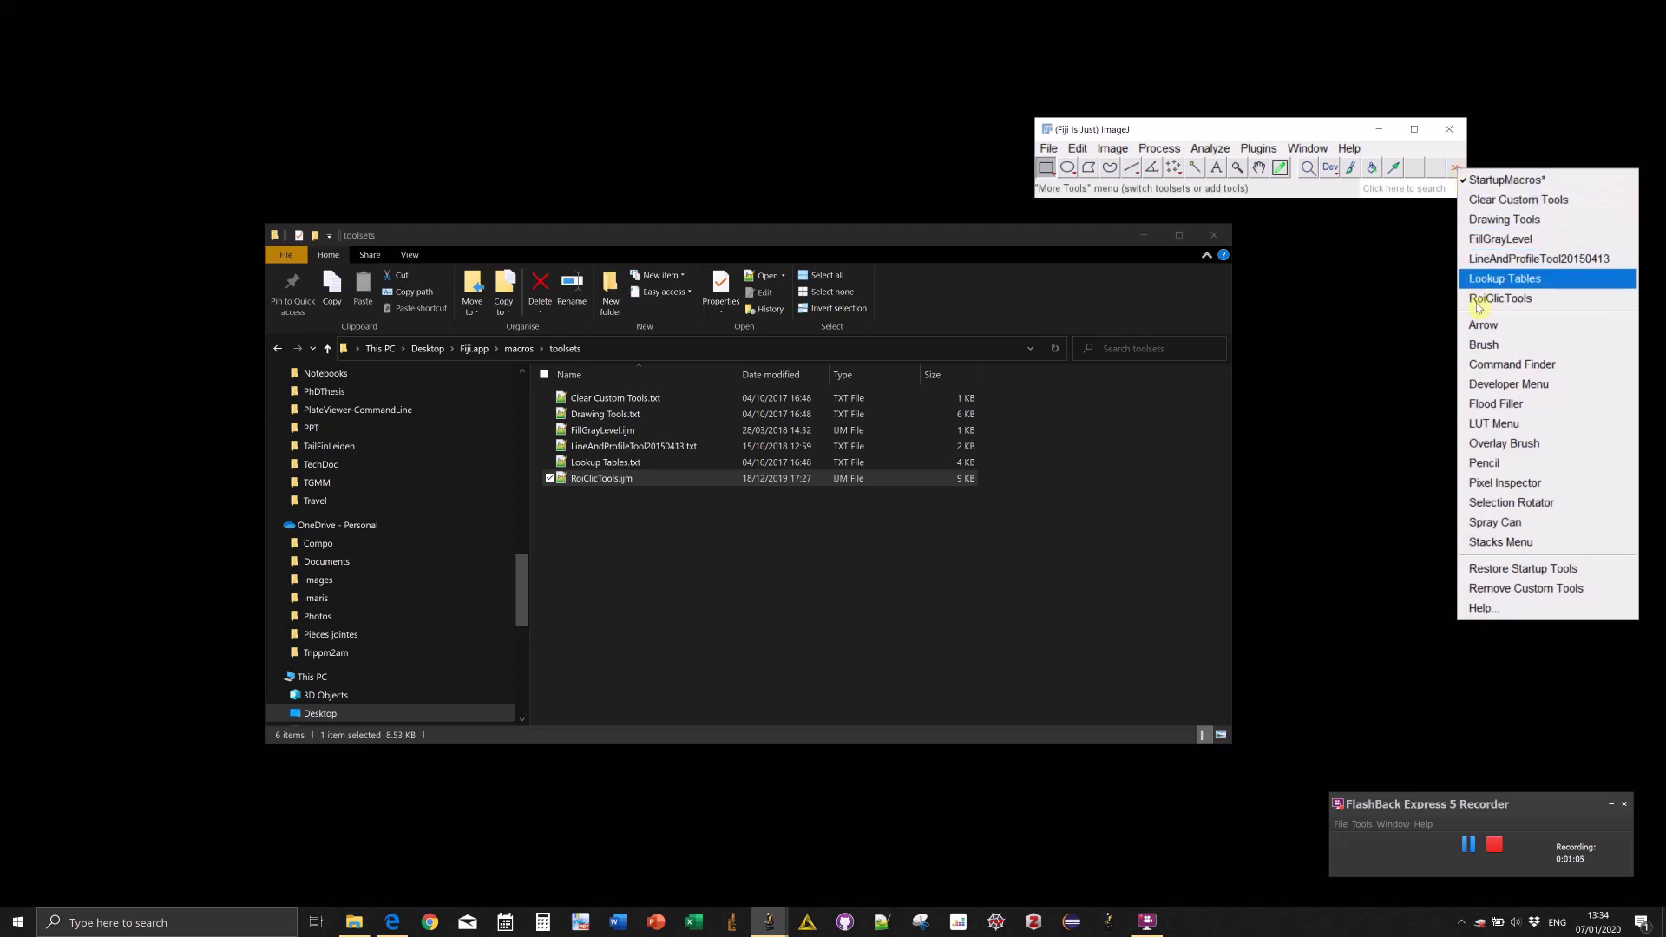
left_click(1483, 301)
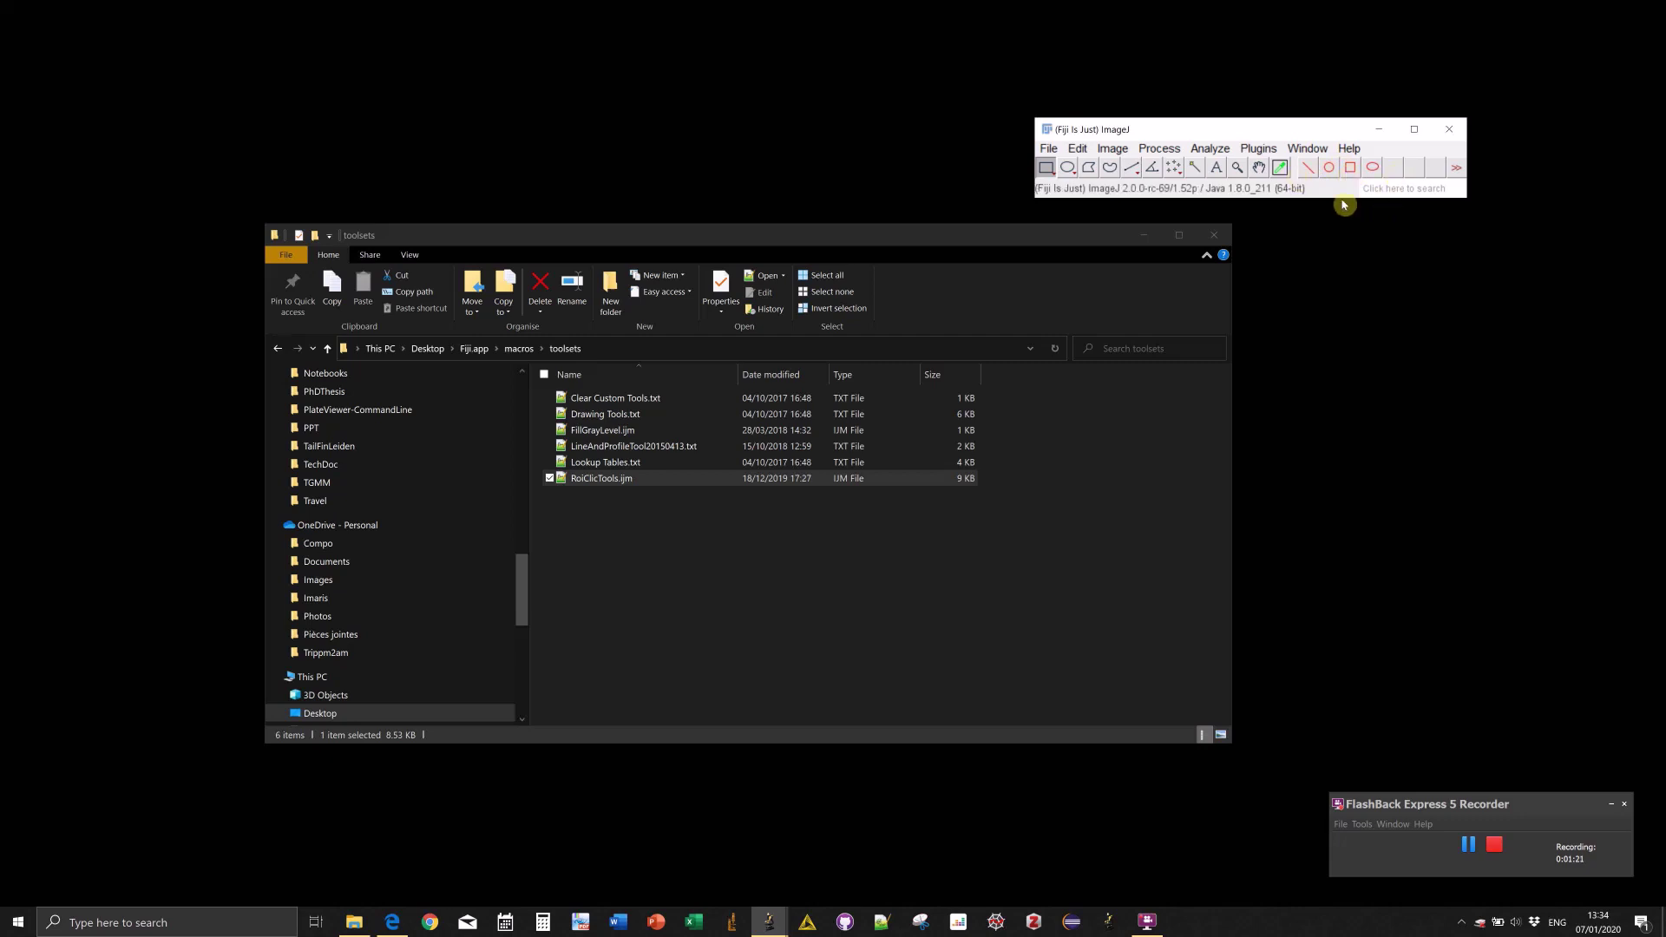
Open the Dot Blot sample image and move its window toward the screen centre.
left_click(1050, 149)
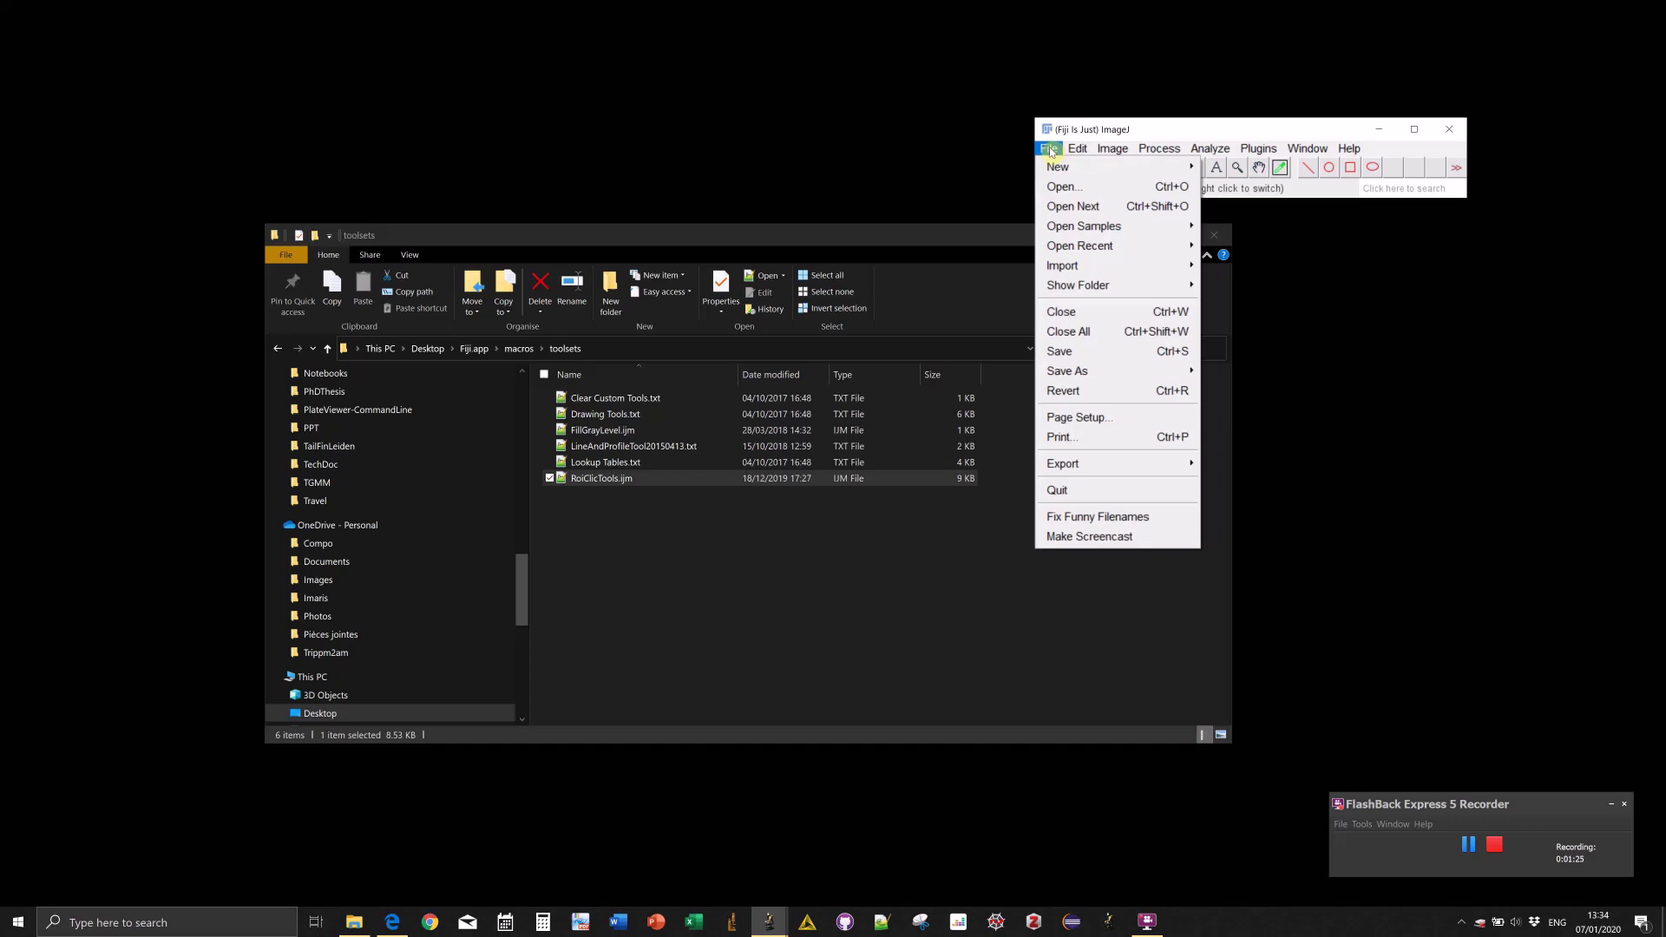
mouse_move(1107, 236)
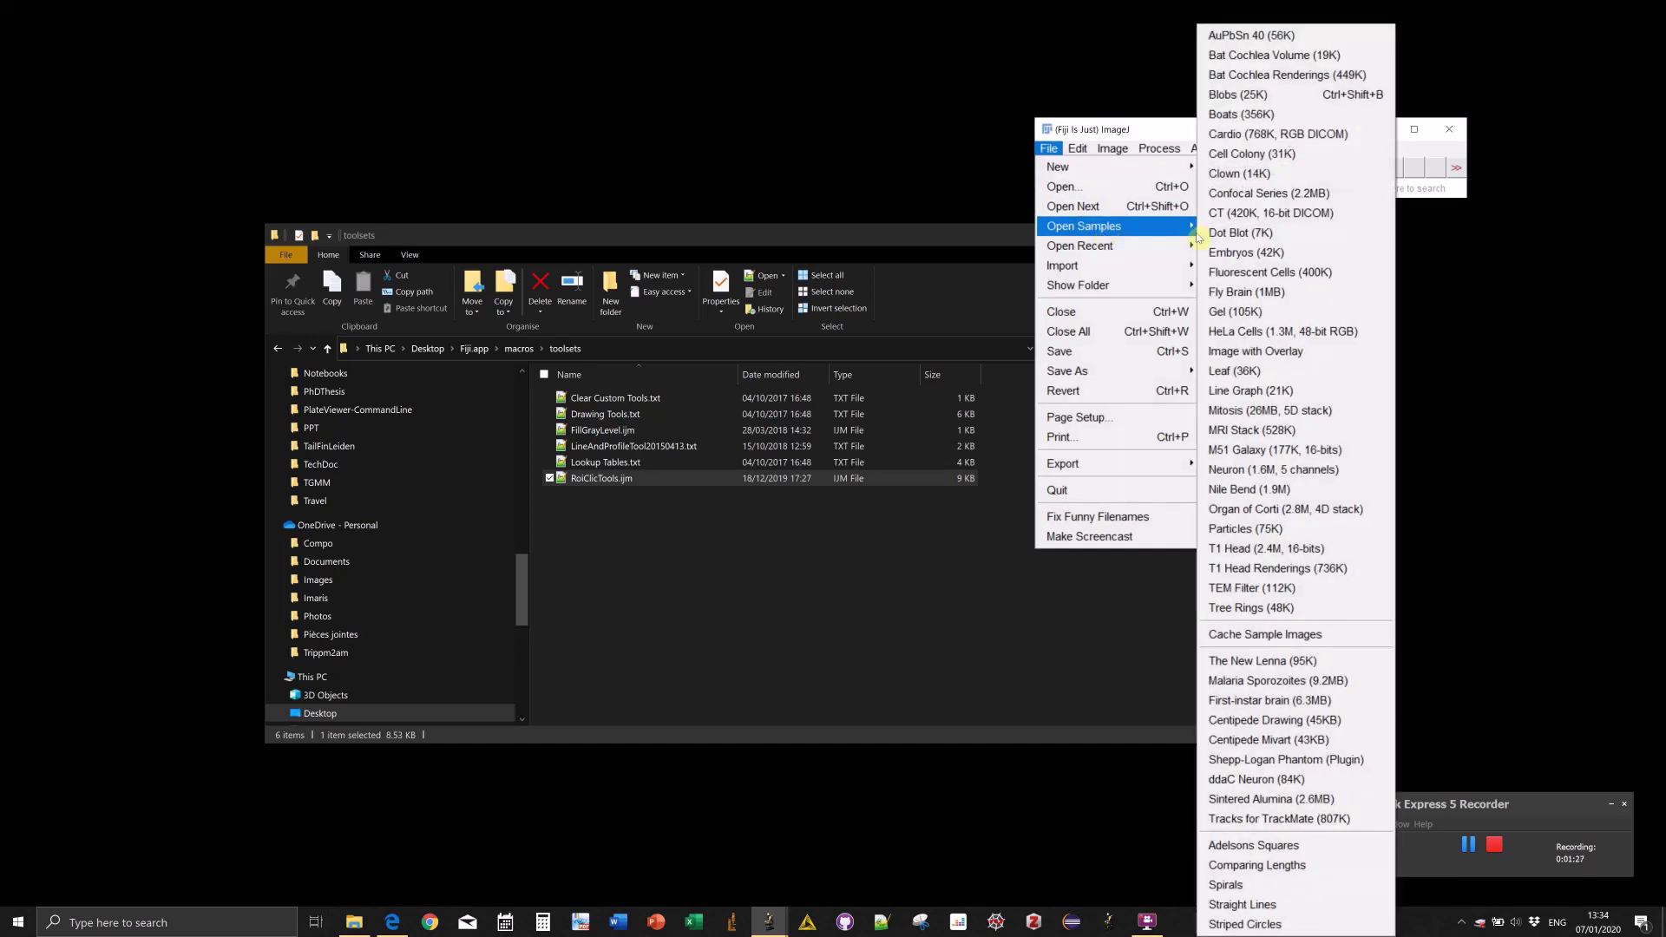
left_click(1232, 233)
left_click(1148, 238)
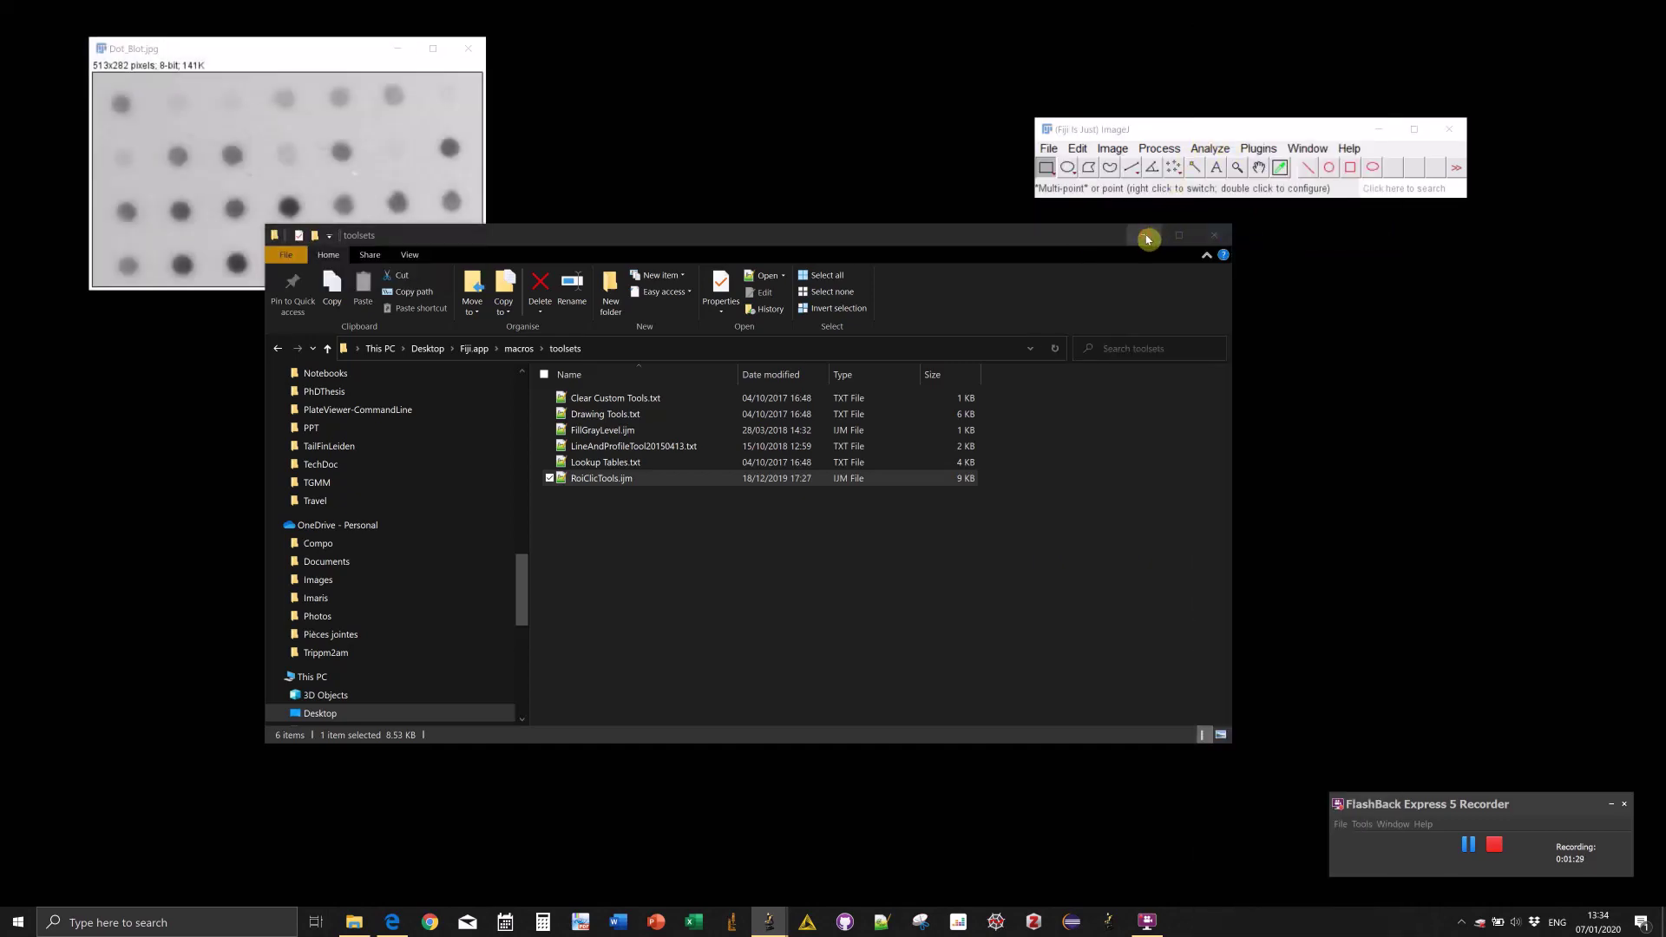
left_click(1148, 238)
left_click_drag(299, 43, 316, 81)
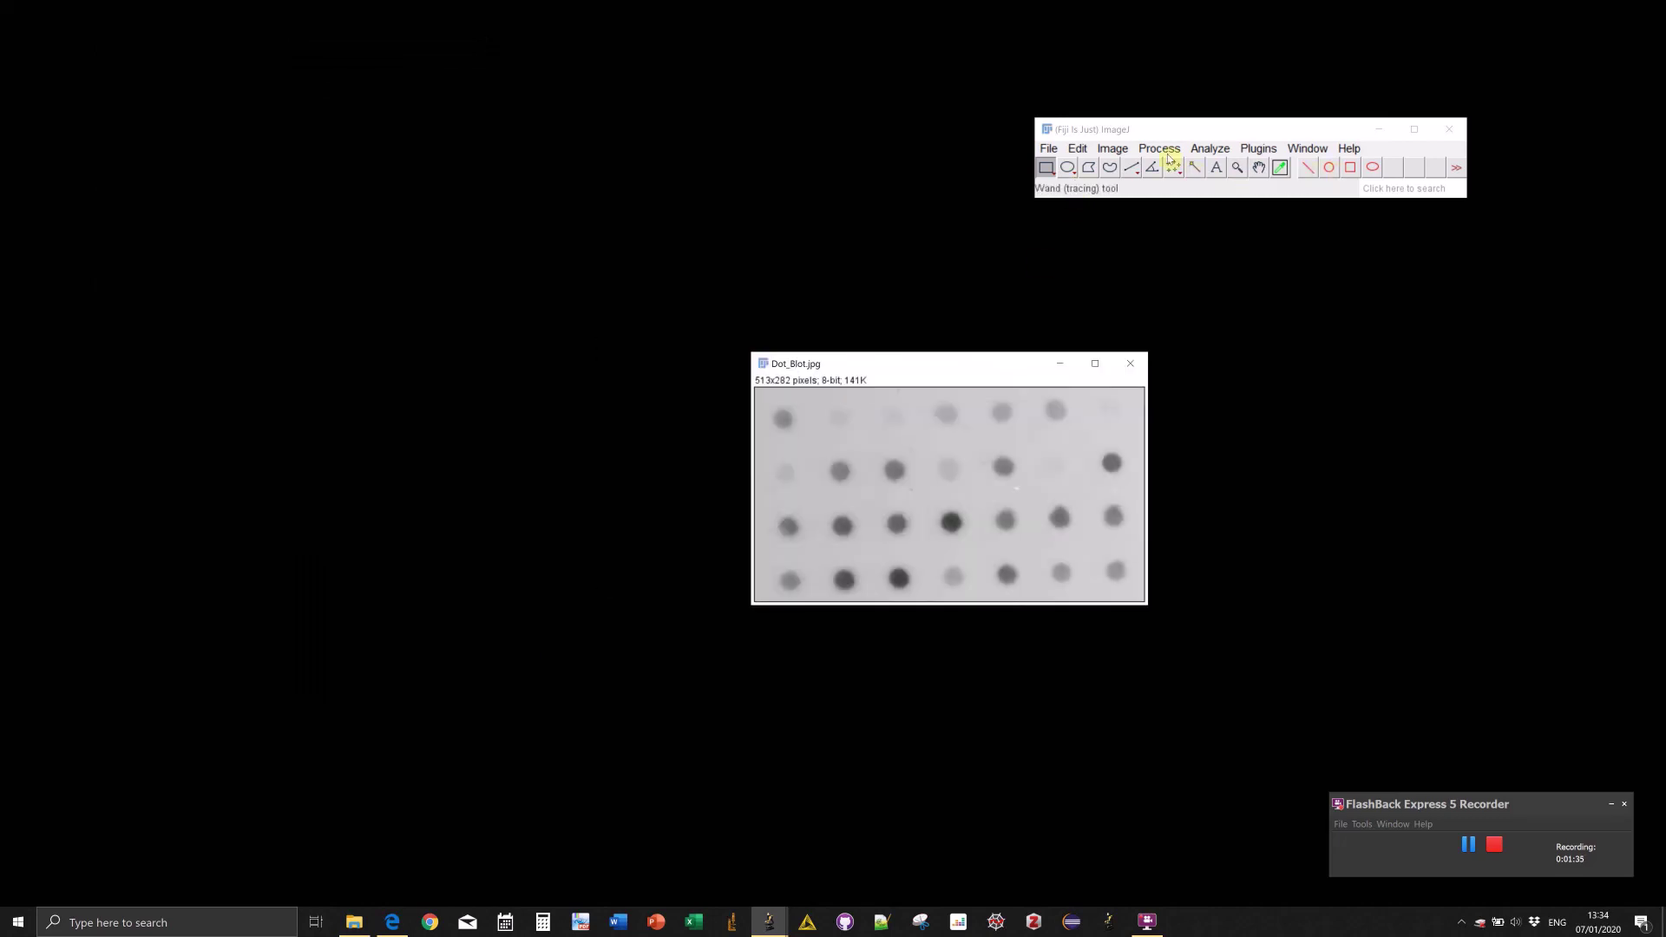
Measure the top-left dot inside an oval ROI, then close ROI Manager and Results unsaved.
left_click(1068, 168)
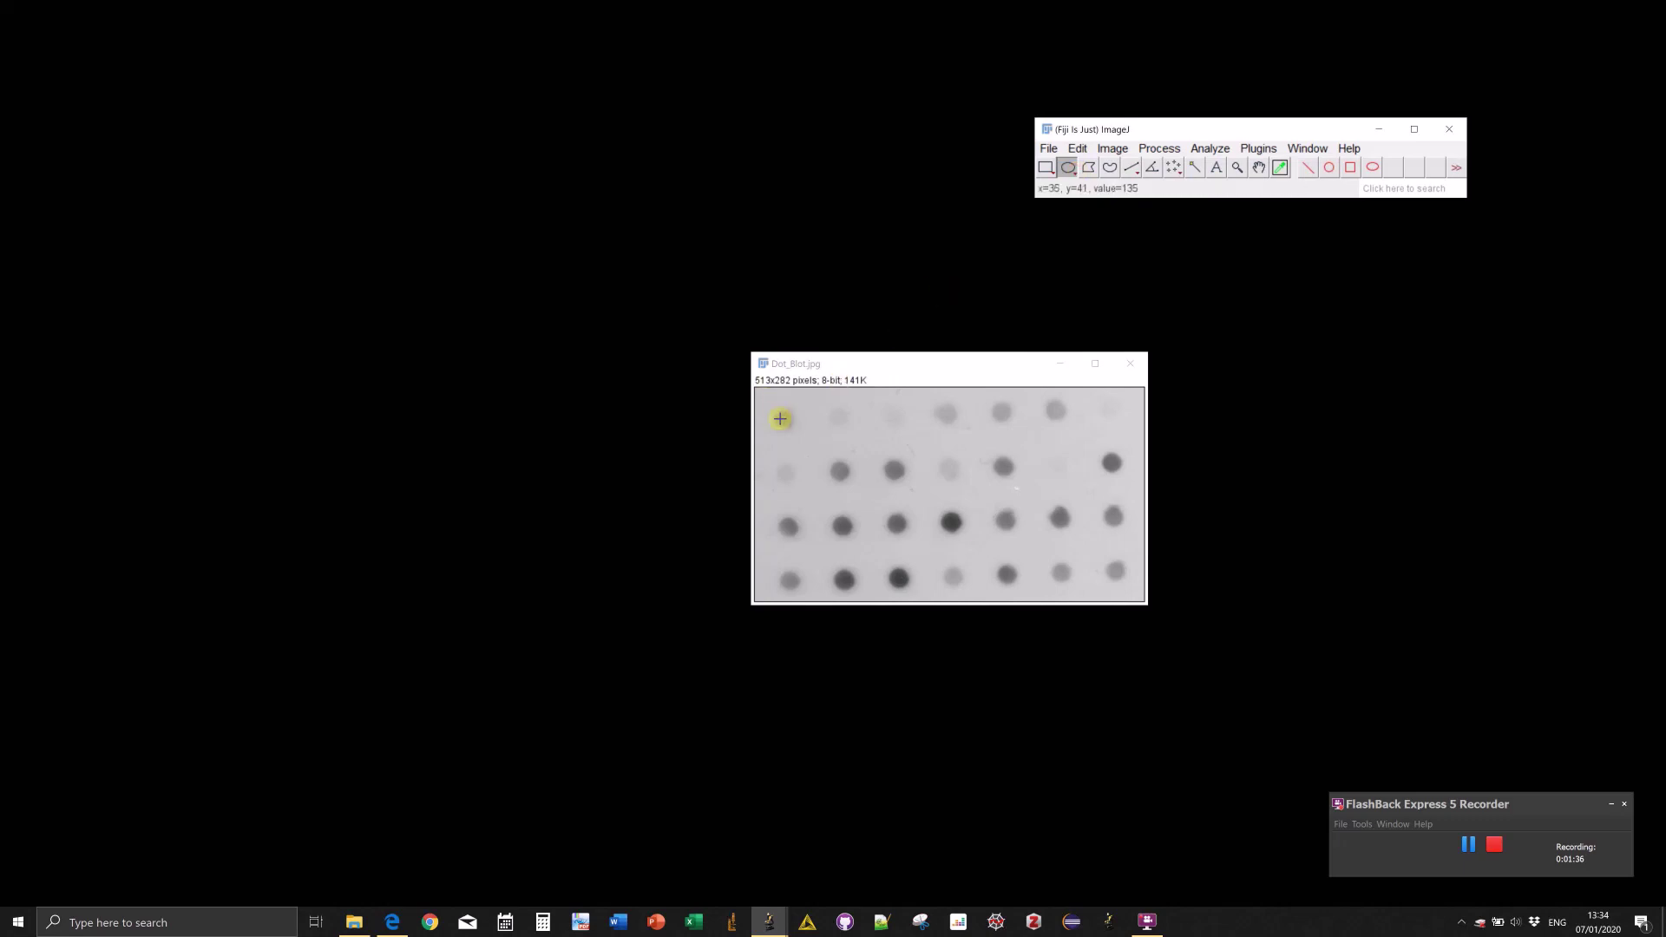
left_click_drag(772, 410, 791, 425)
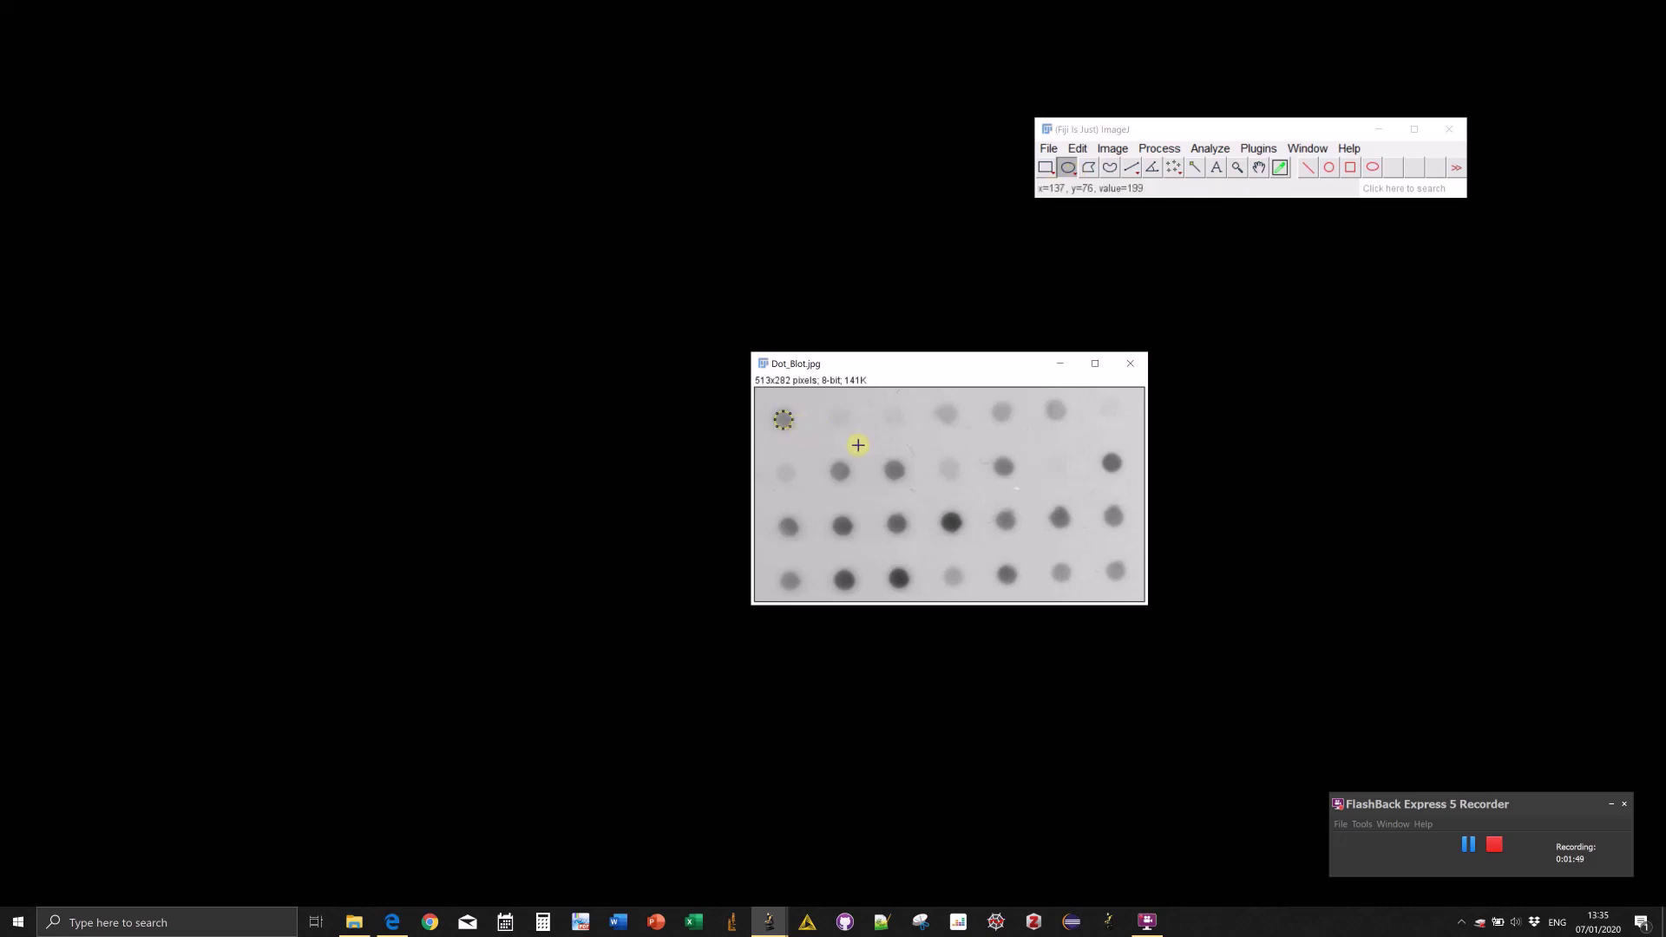
key("t")
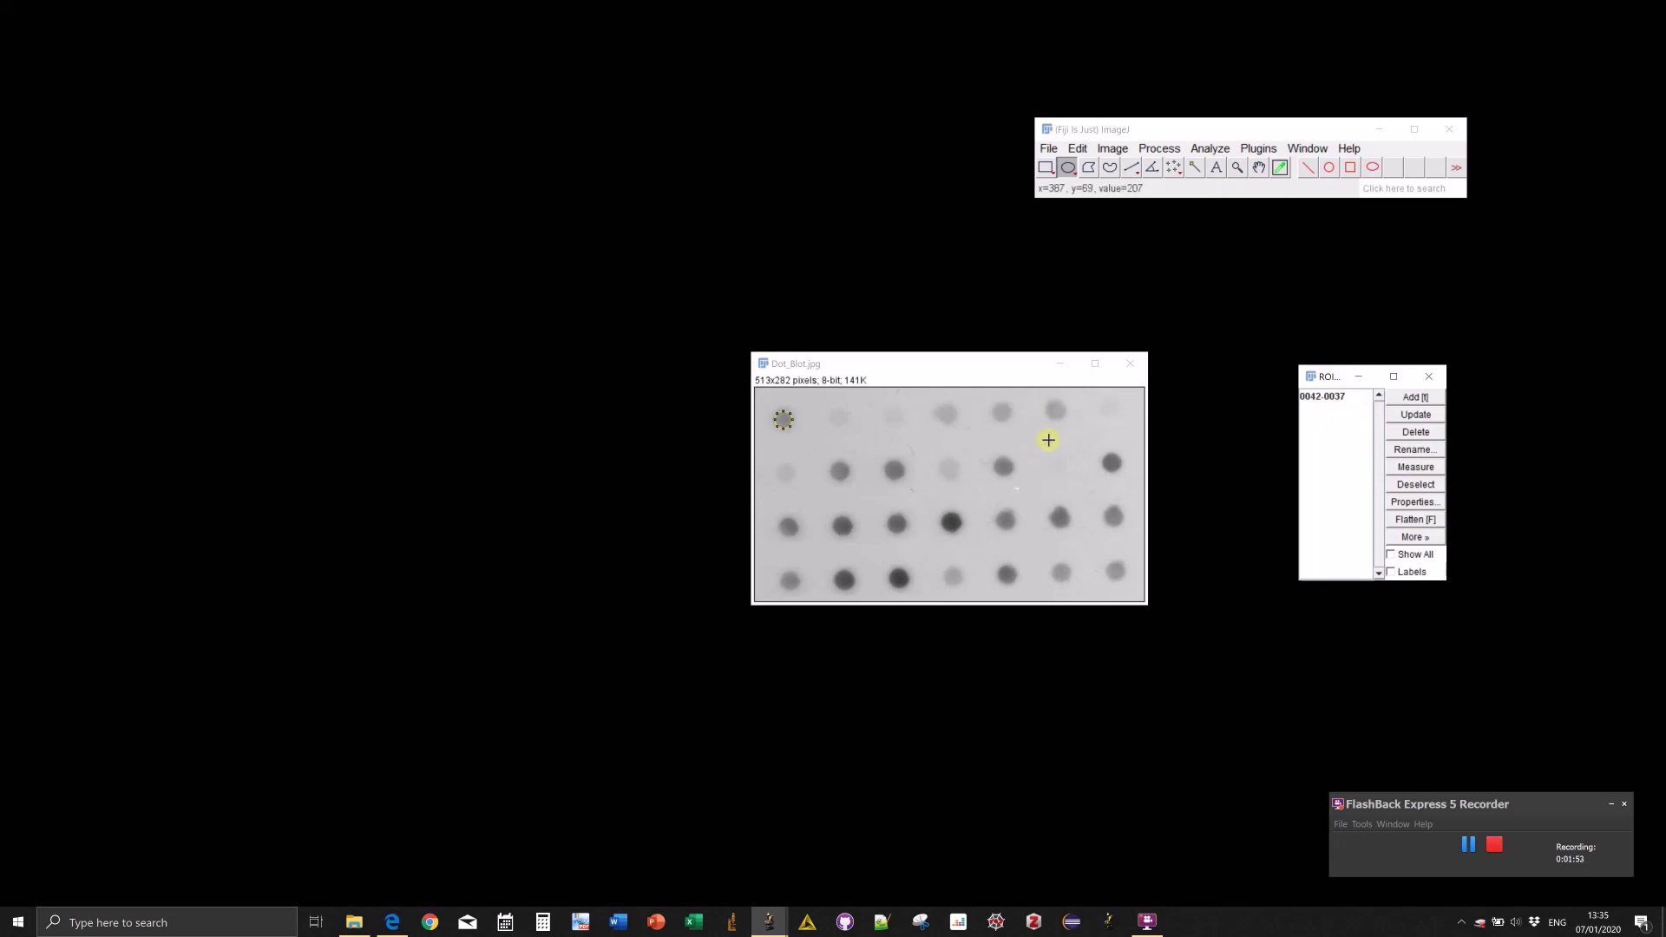
key("m")
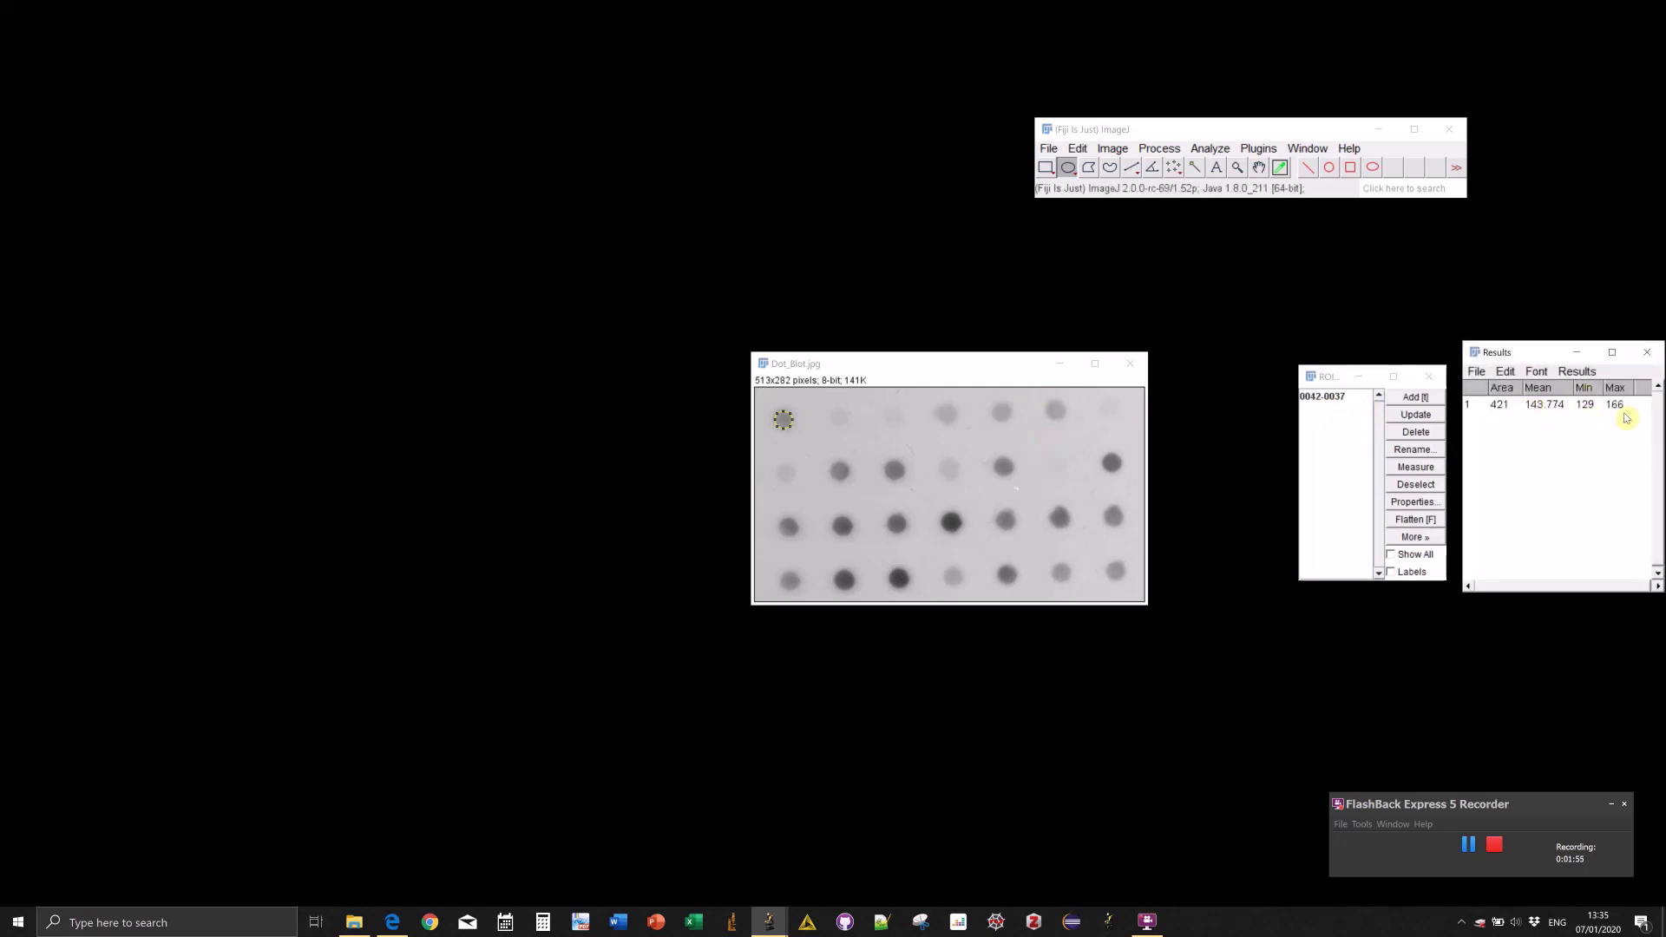
left_click(1430, 377)
left_click(1647, 353)
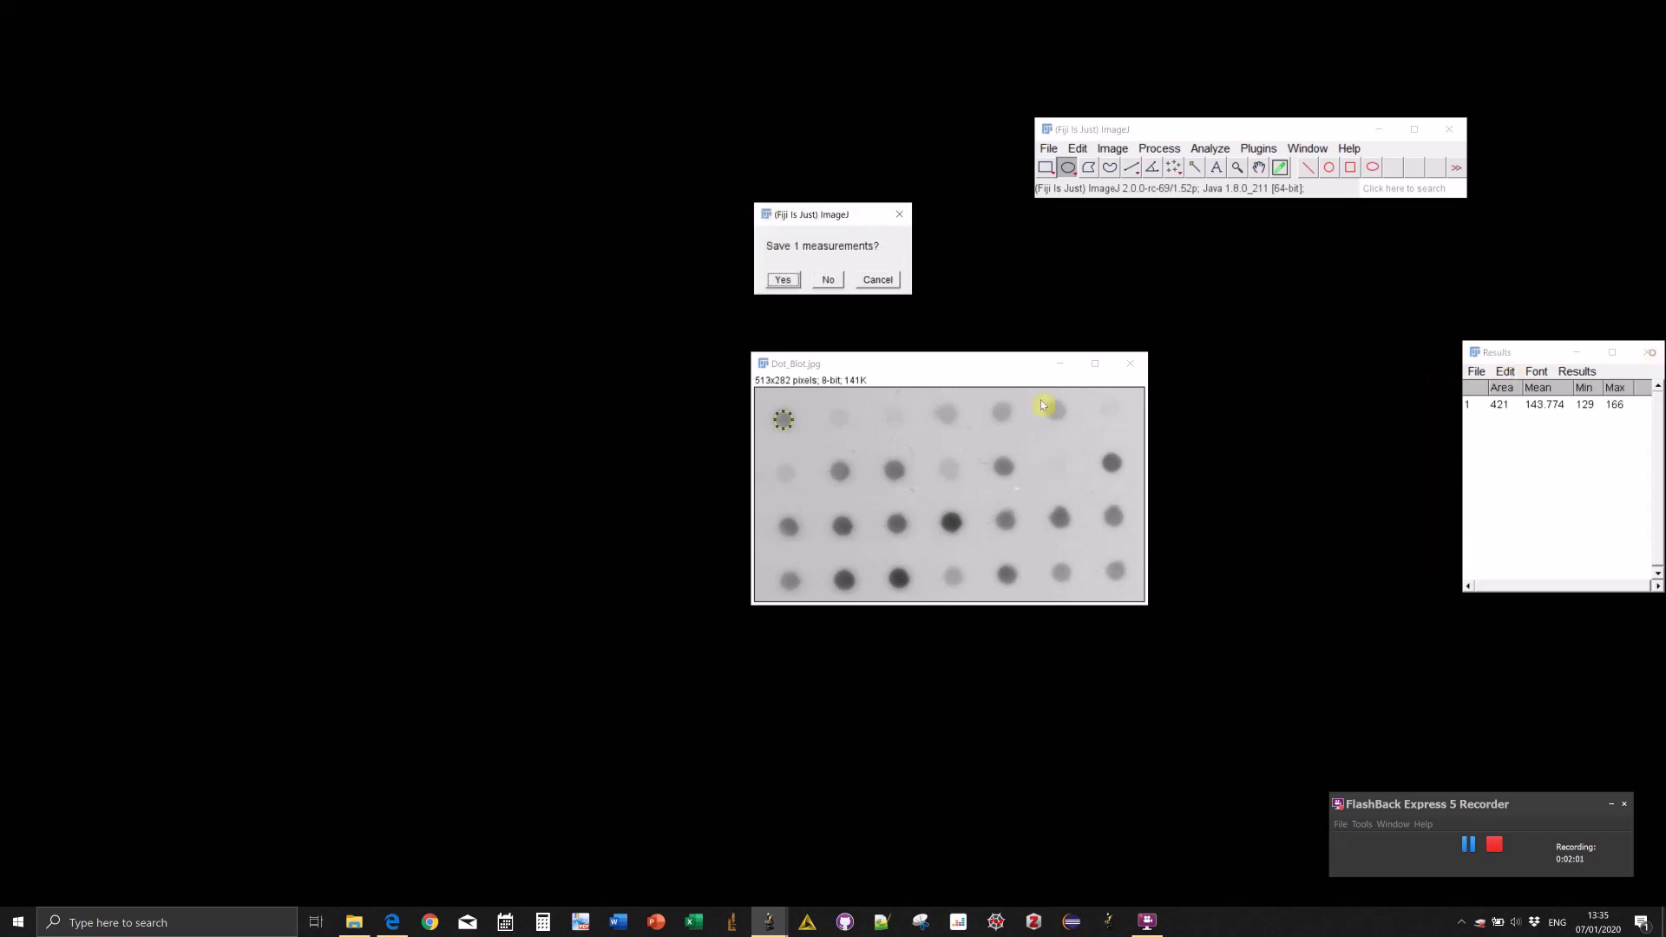
left_click(831, 280)
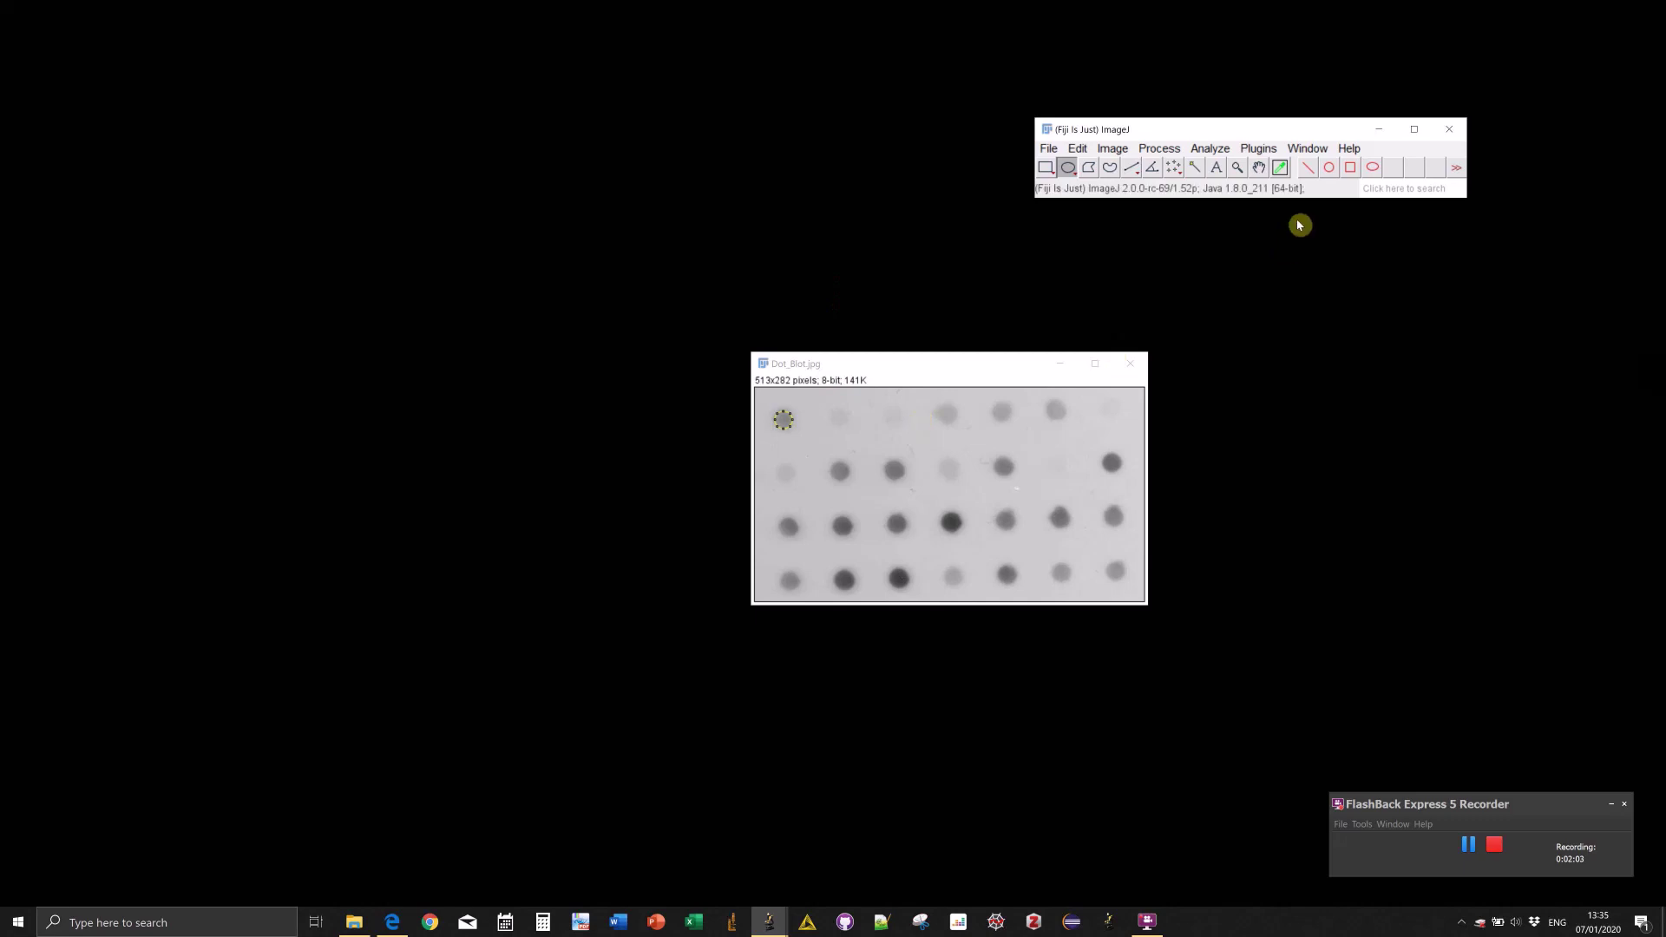
Clear the oval selection and set the Circle clic tool's radius to 15 pixels.
left_click(859, 491)
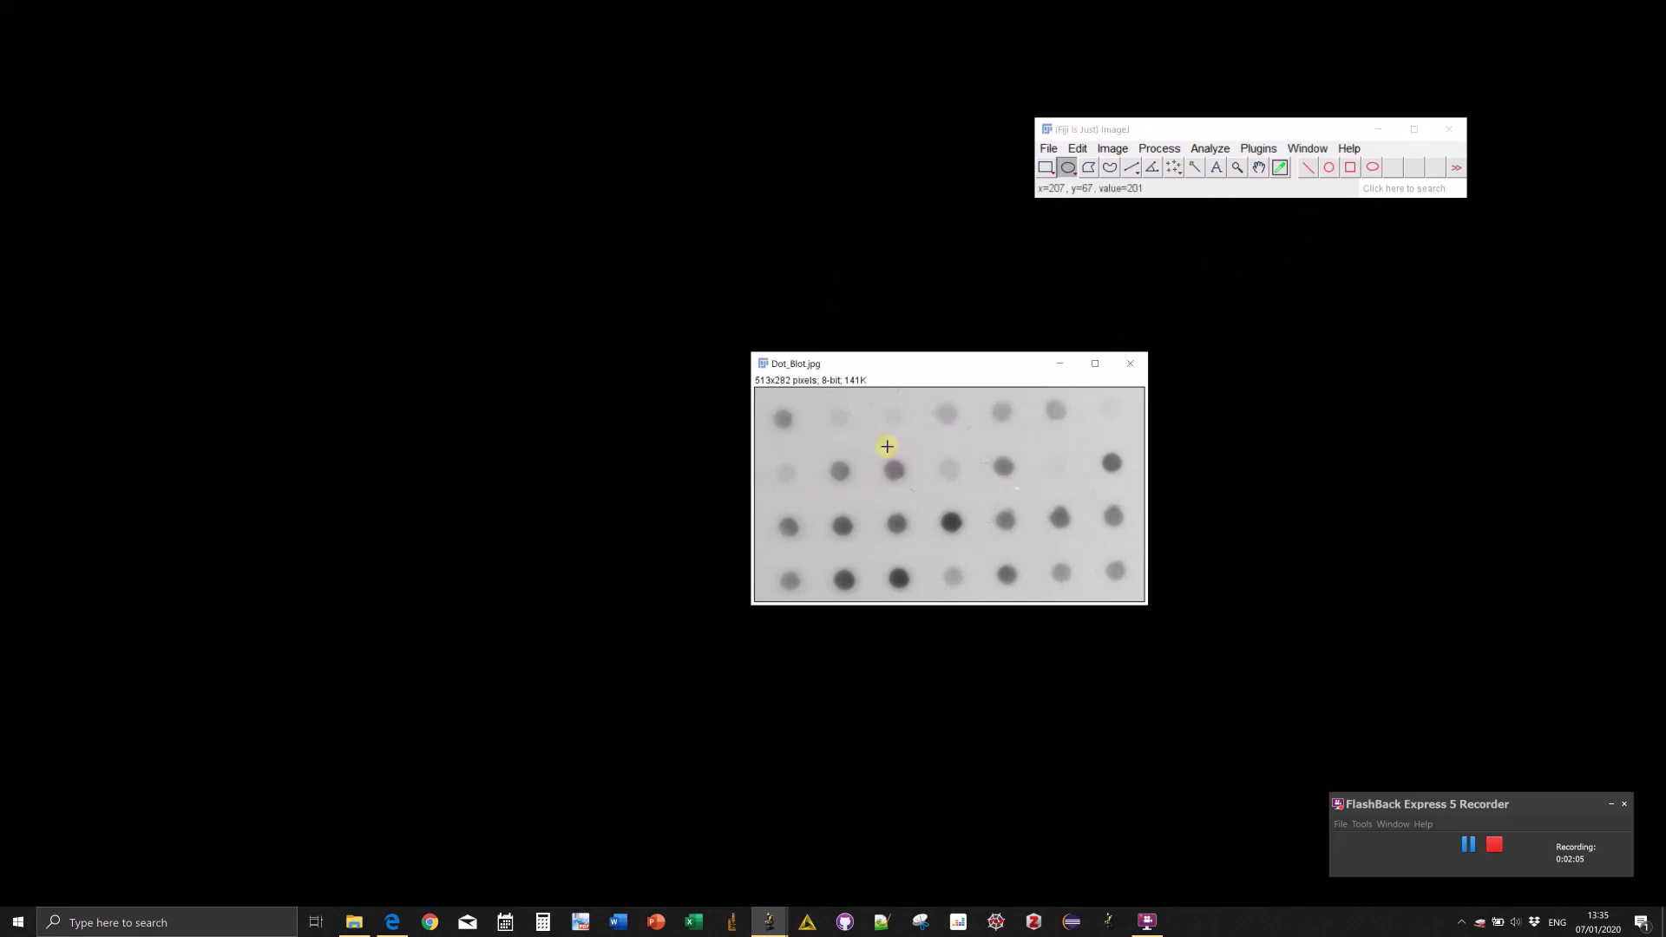
left_click(950, 522)
left_click(1331, 172)
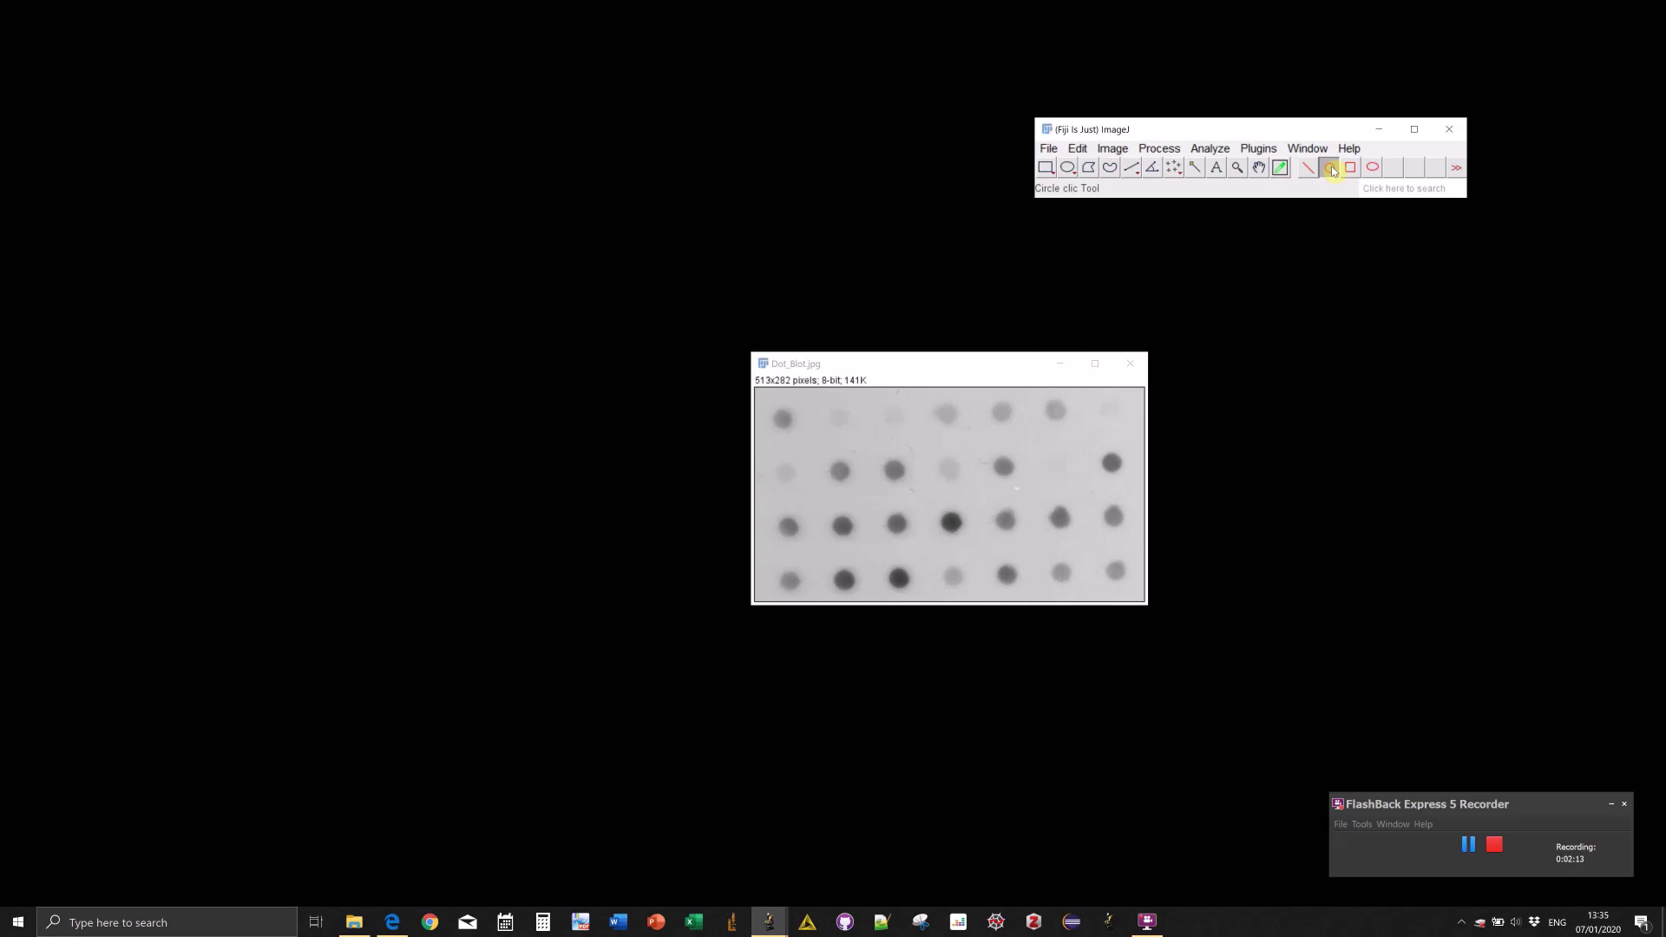
double_click(1330, 170)
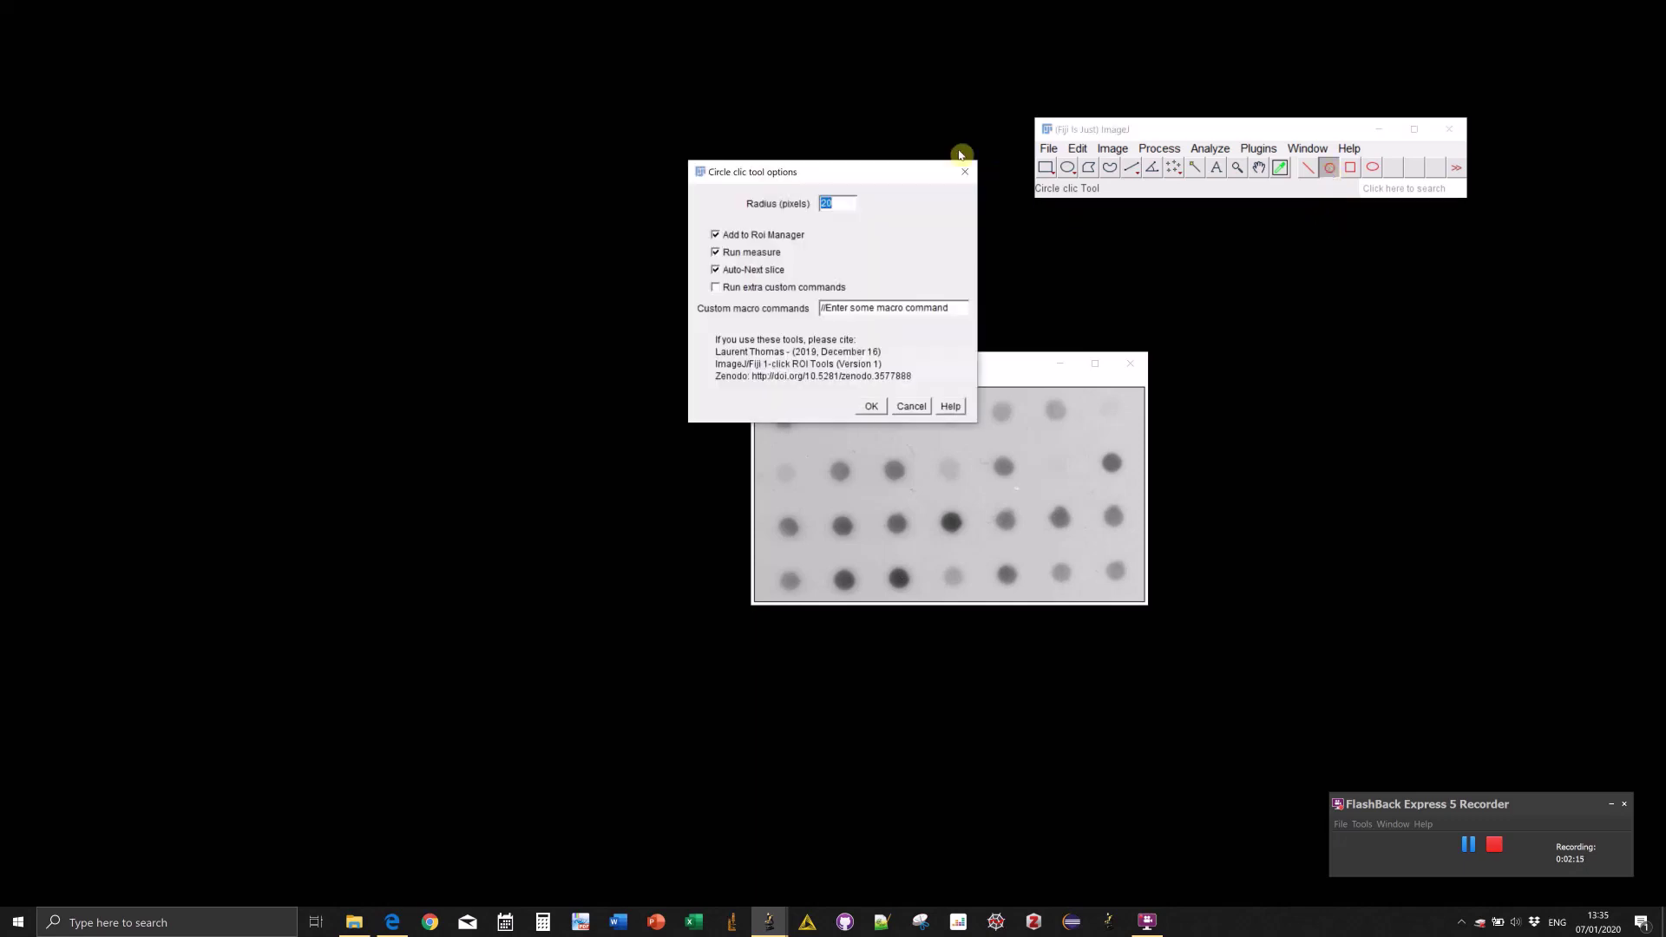
left_click_drag(891, 174, 1387, 303)
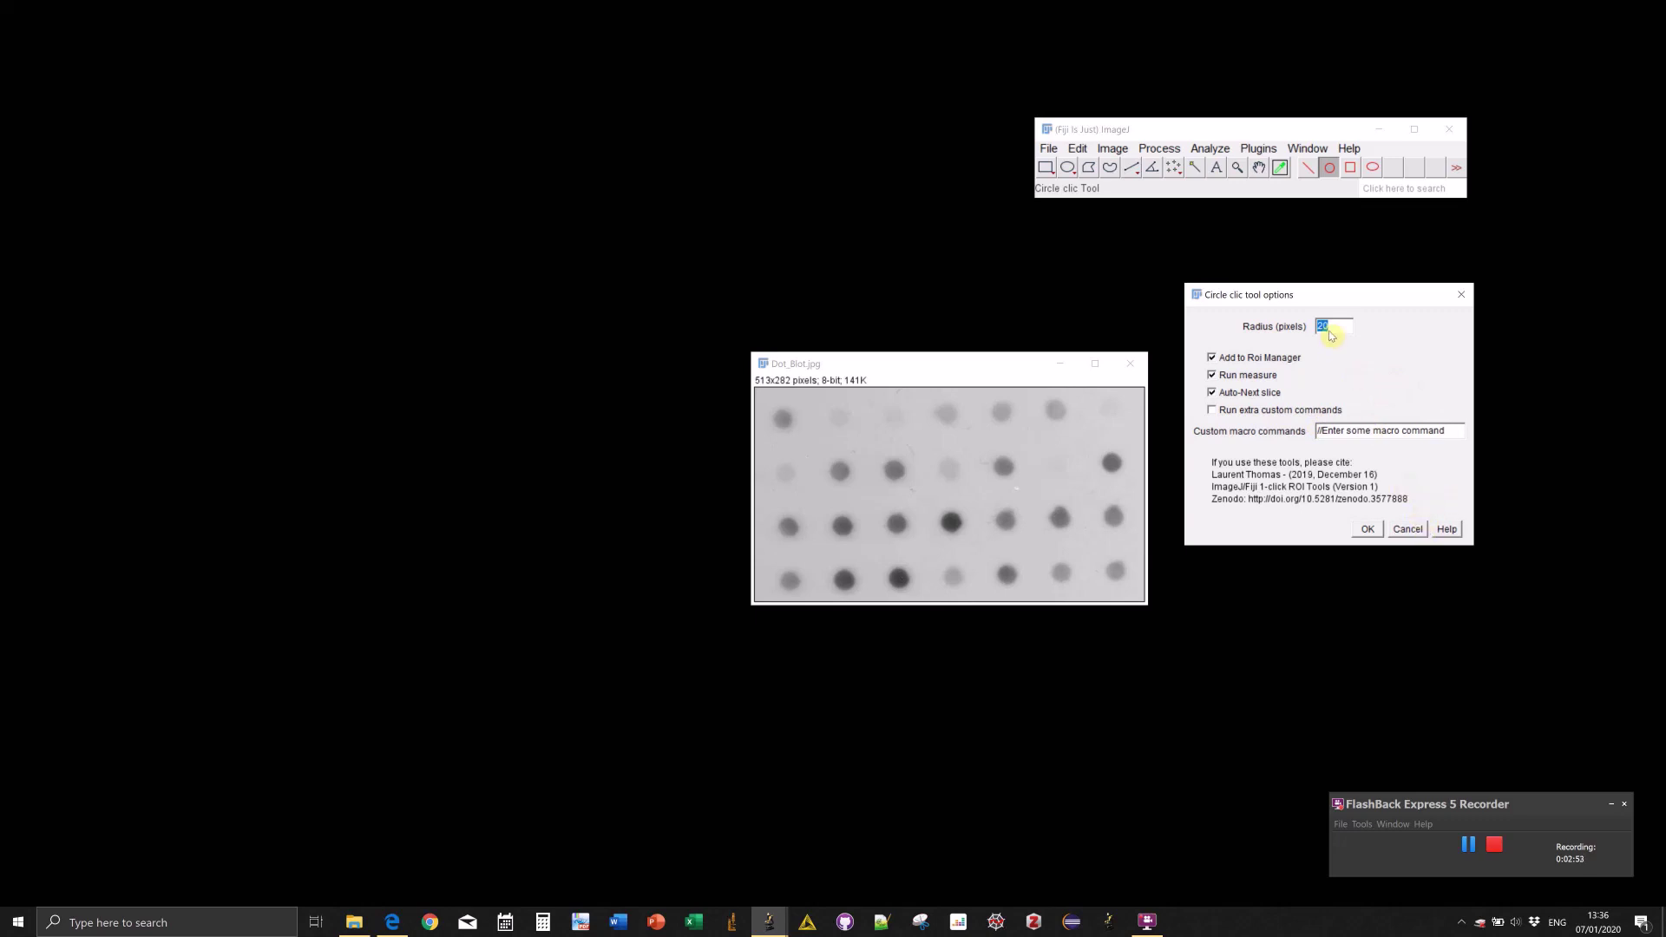
type("15")
left_click(1367, 529)
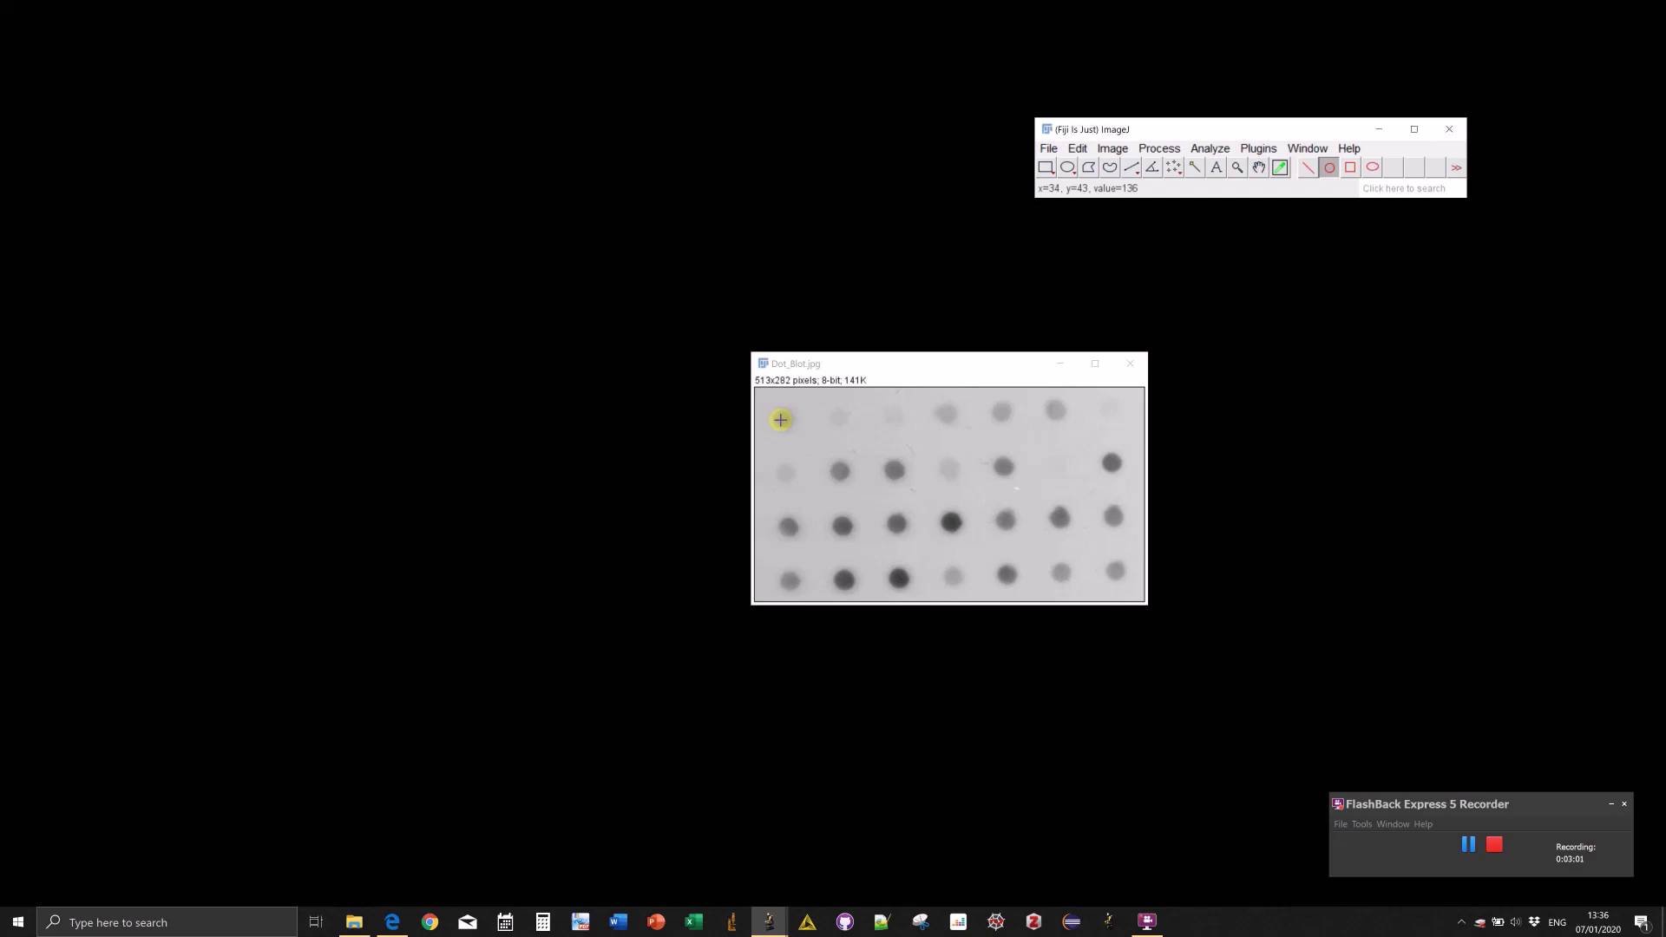
Place one-click circle ROIs on the six top-row dots of the blot.
left_click(783, 418)
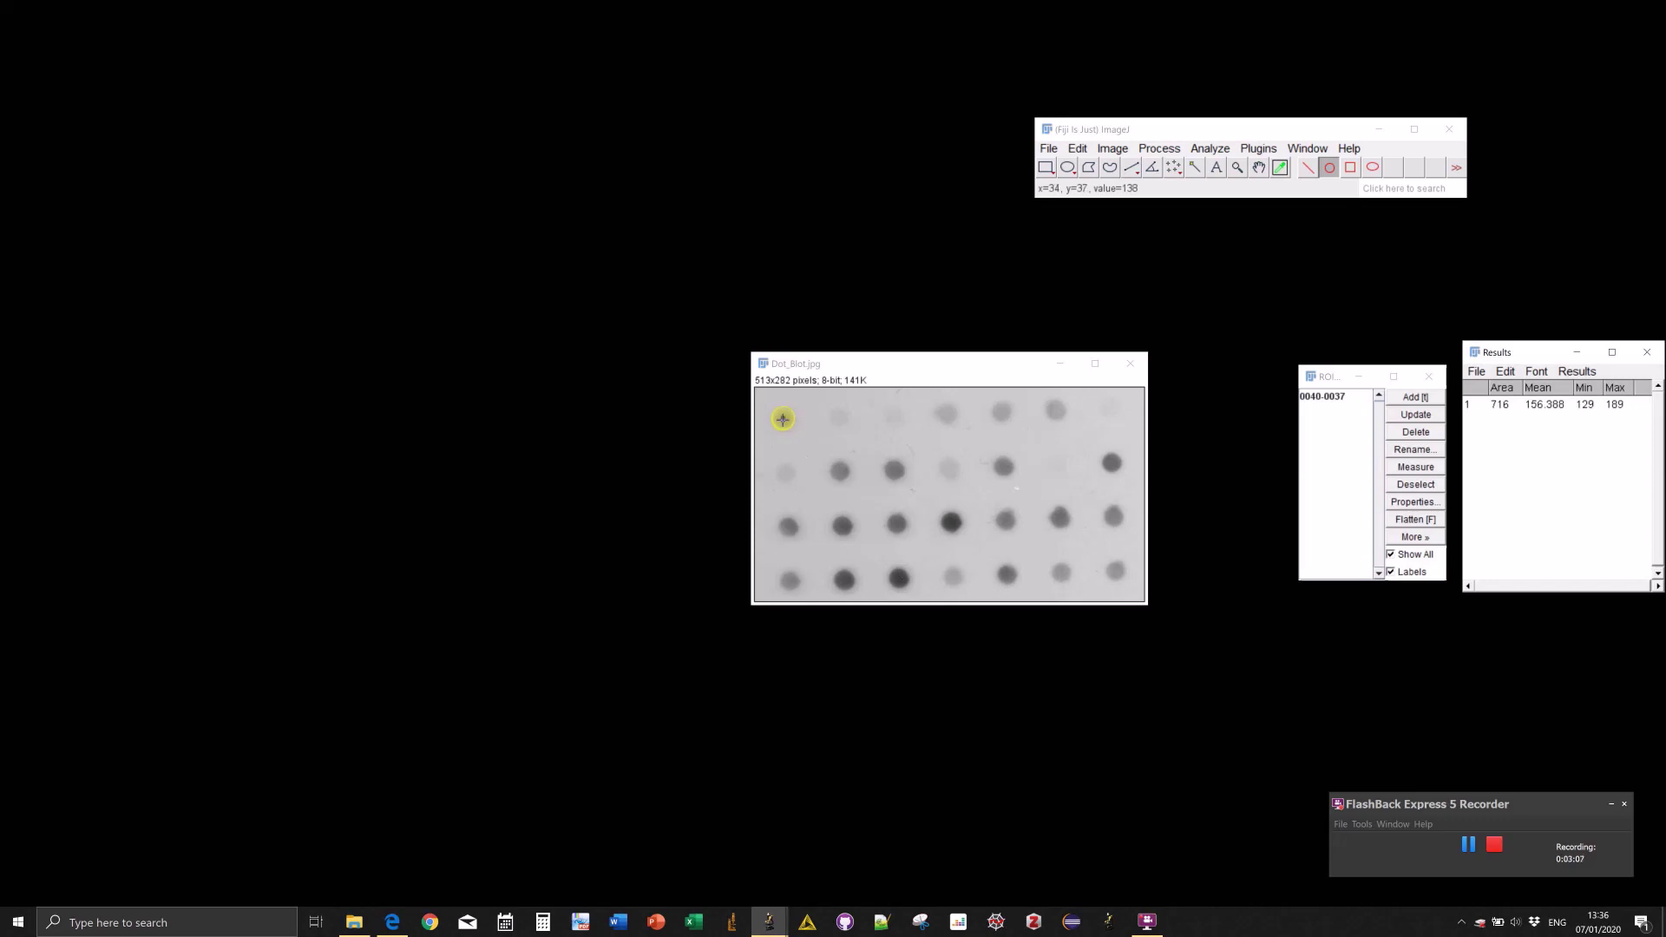
left_click(1333, 399)
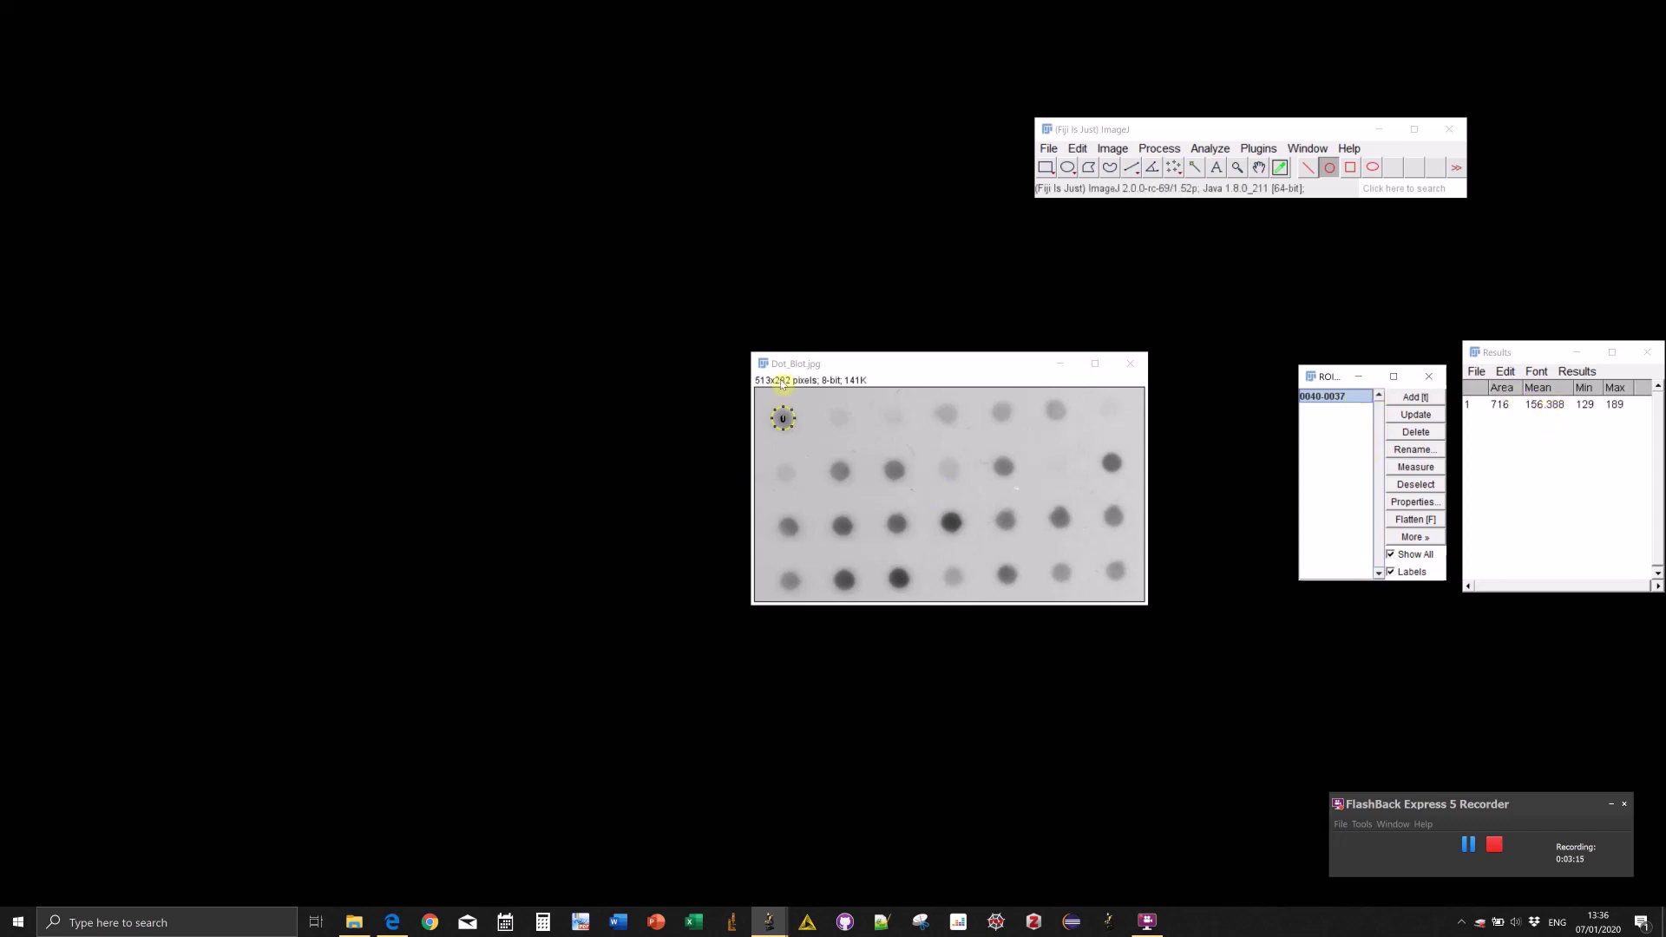
left_click(839, 417)
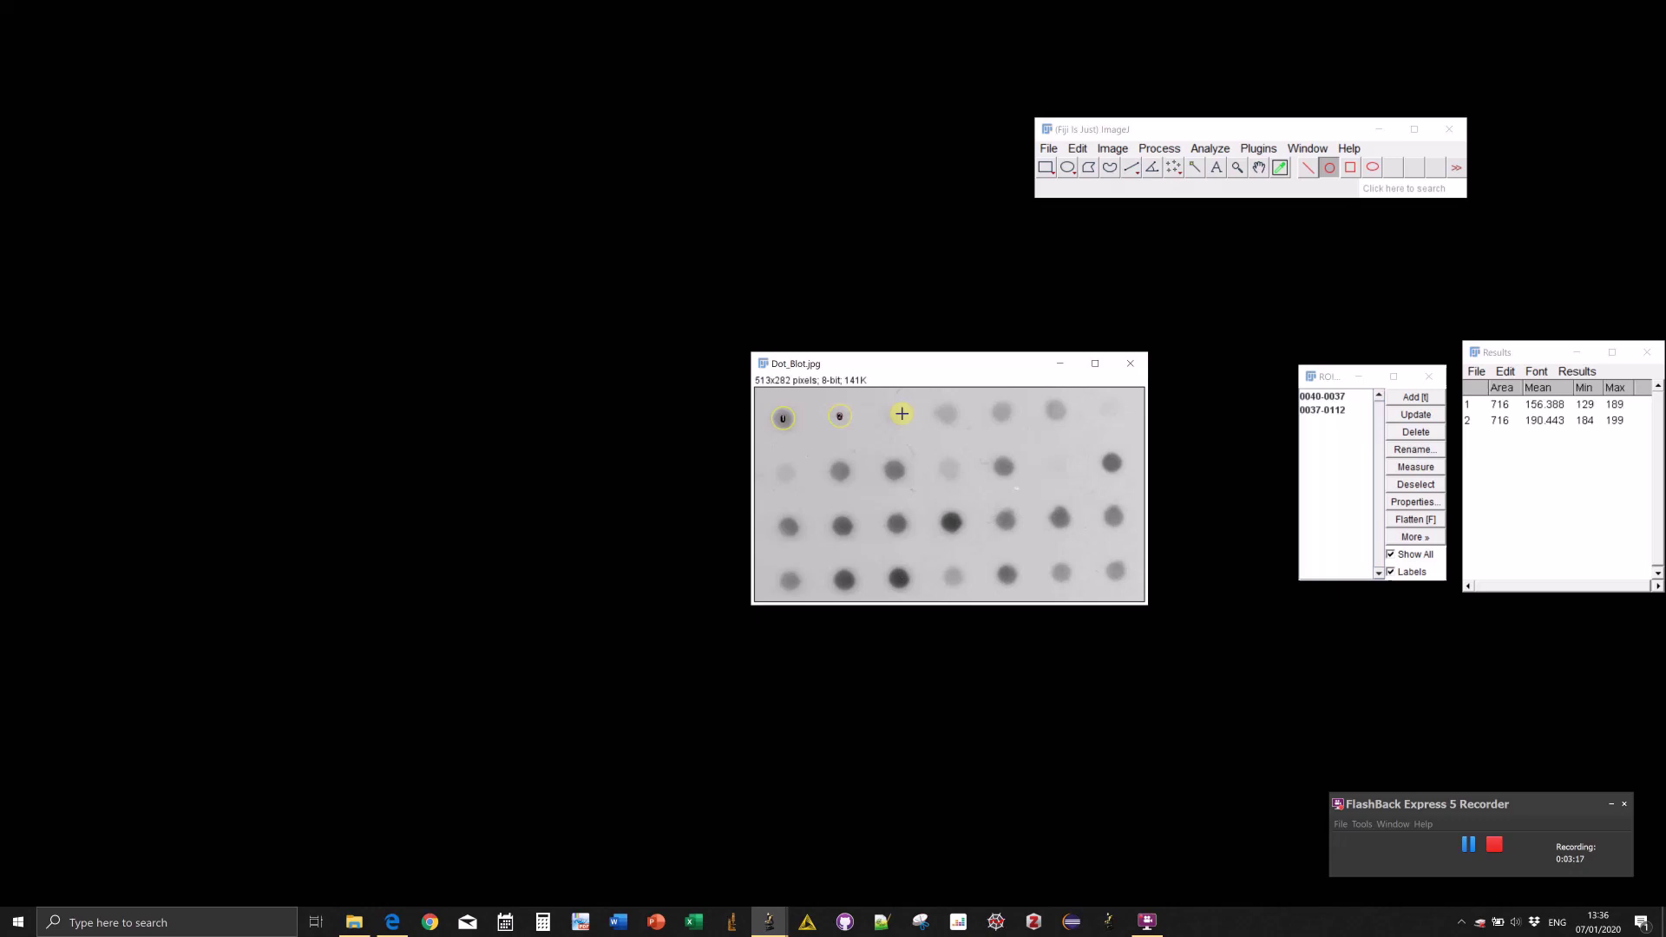
left_click(891, 416)
left_click(947, 414)
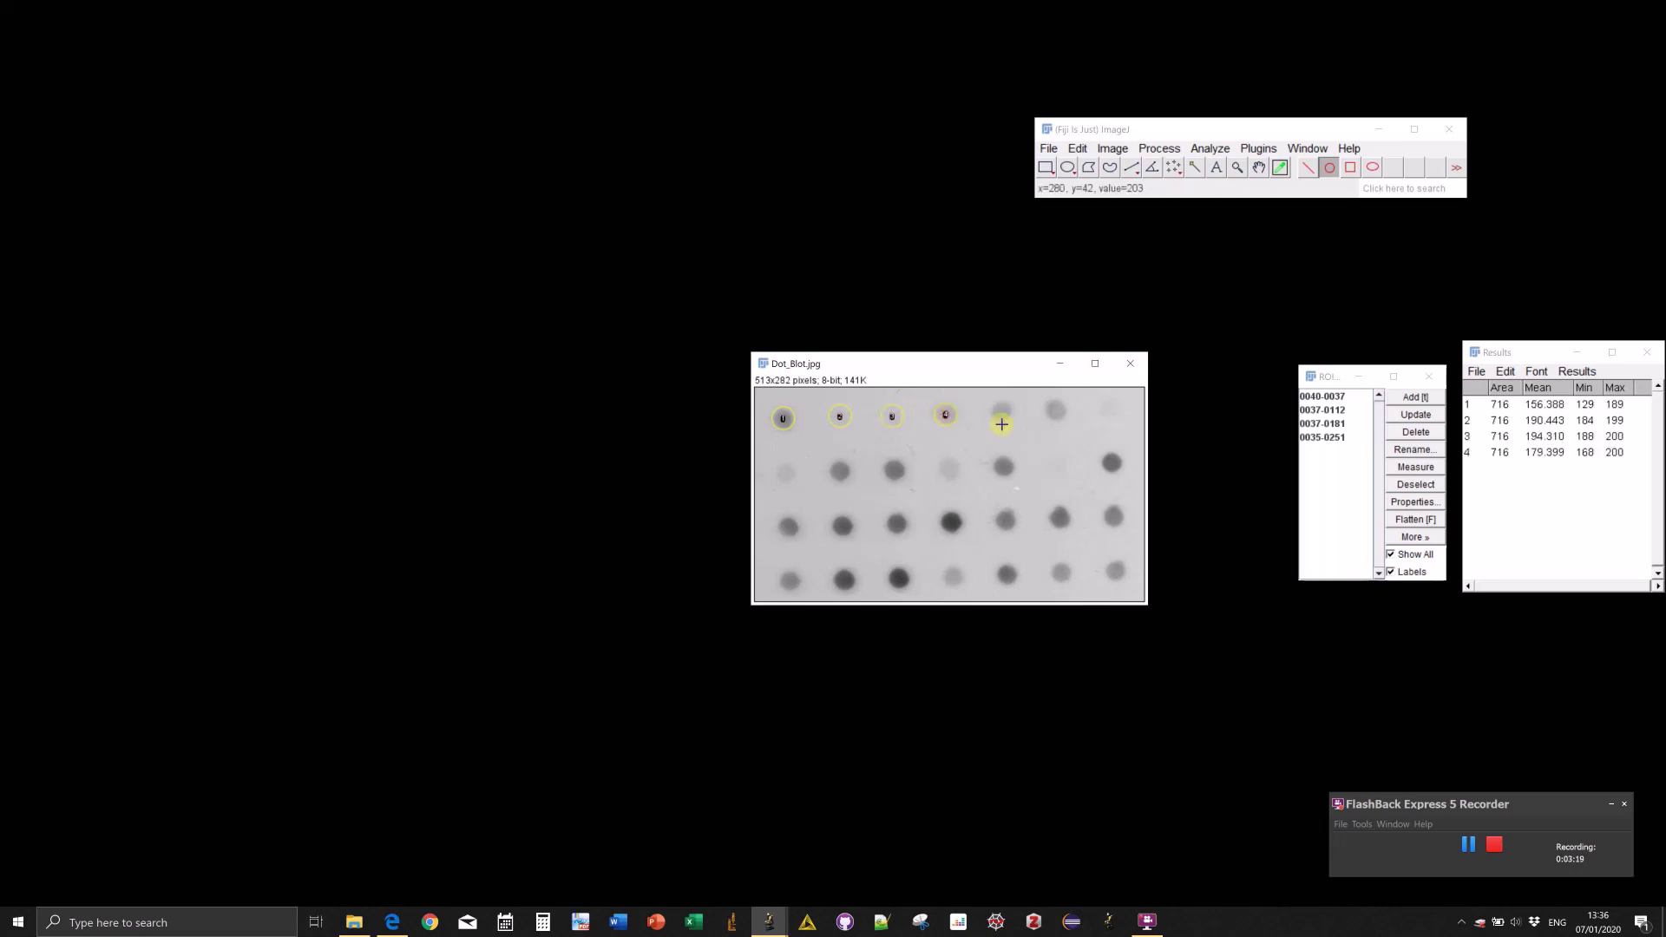
left_click(1003, 411)
left_click(1056, 411)
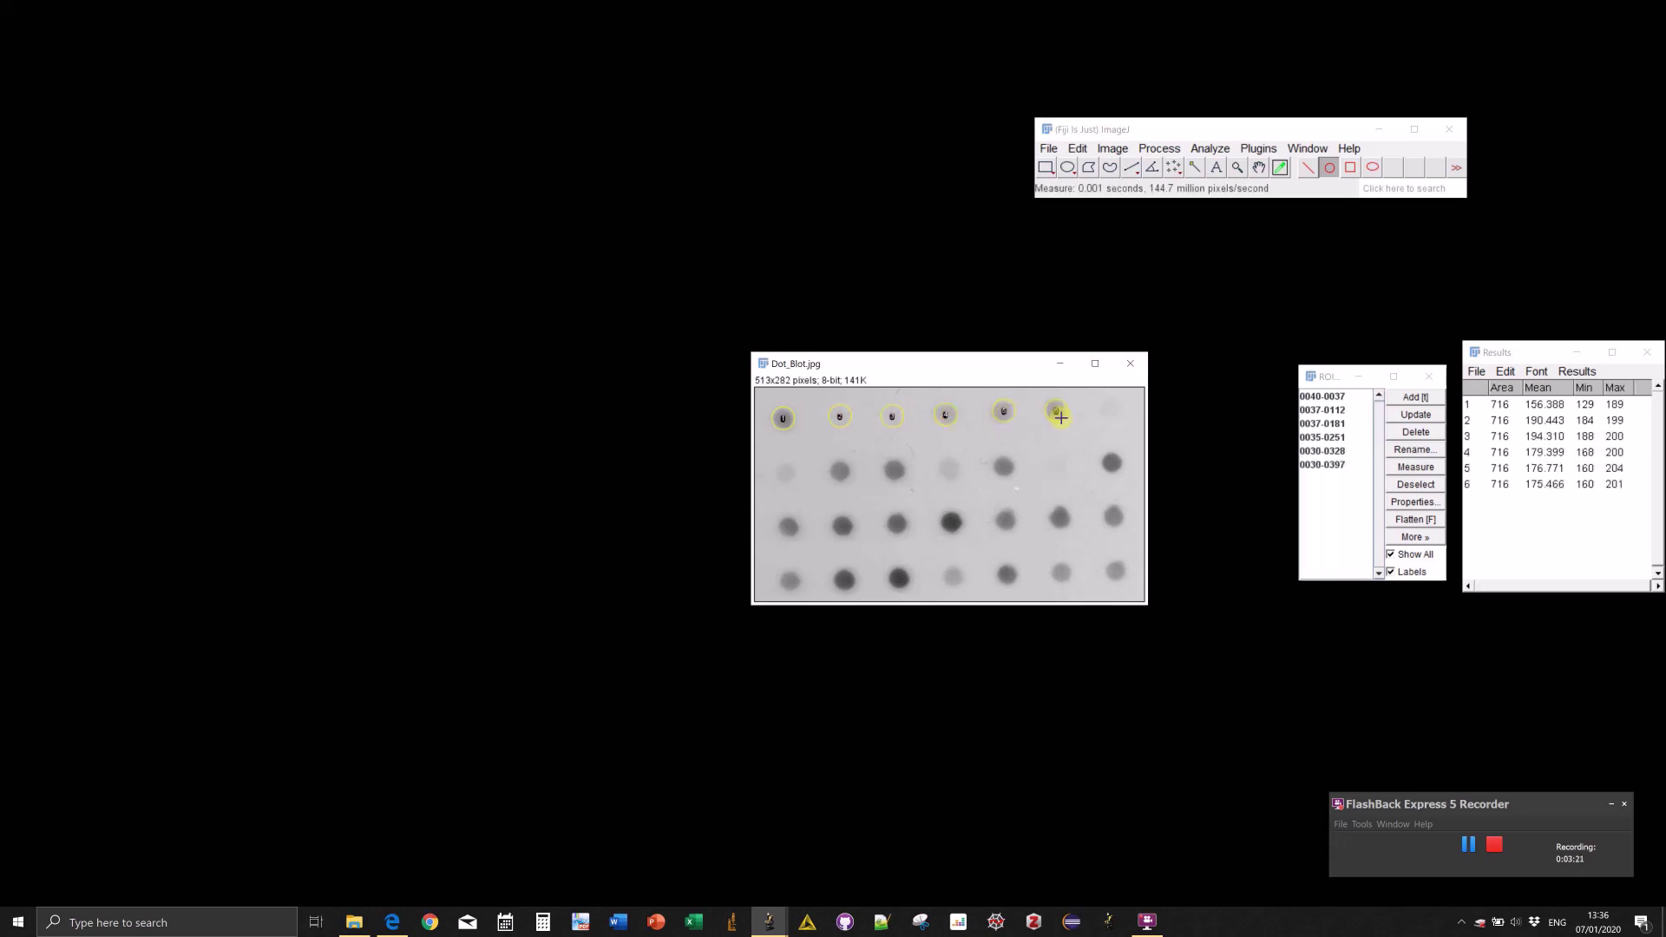
Turn off Run measure for Circle clic and add a circle ROI on a second-row dot.
double_click(1328, 167)
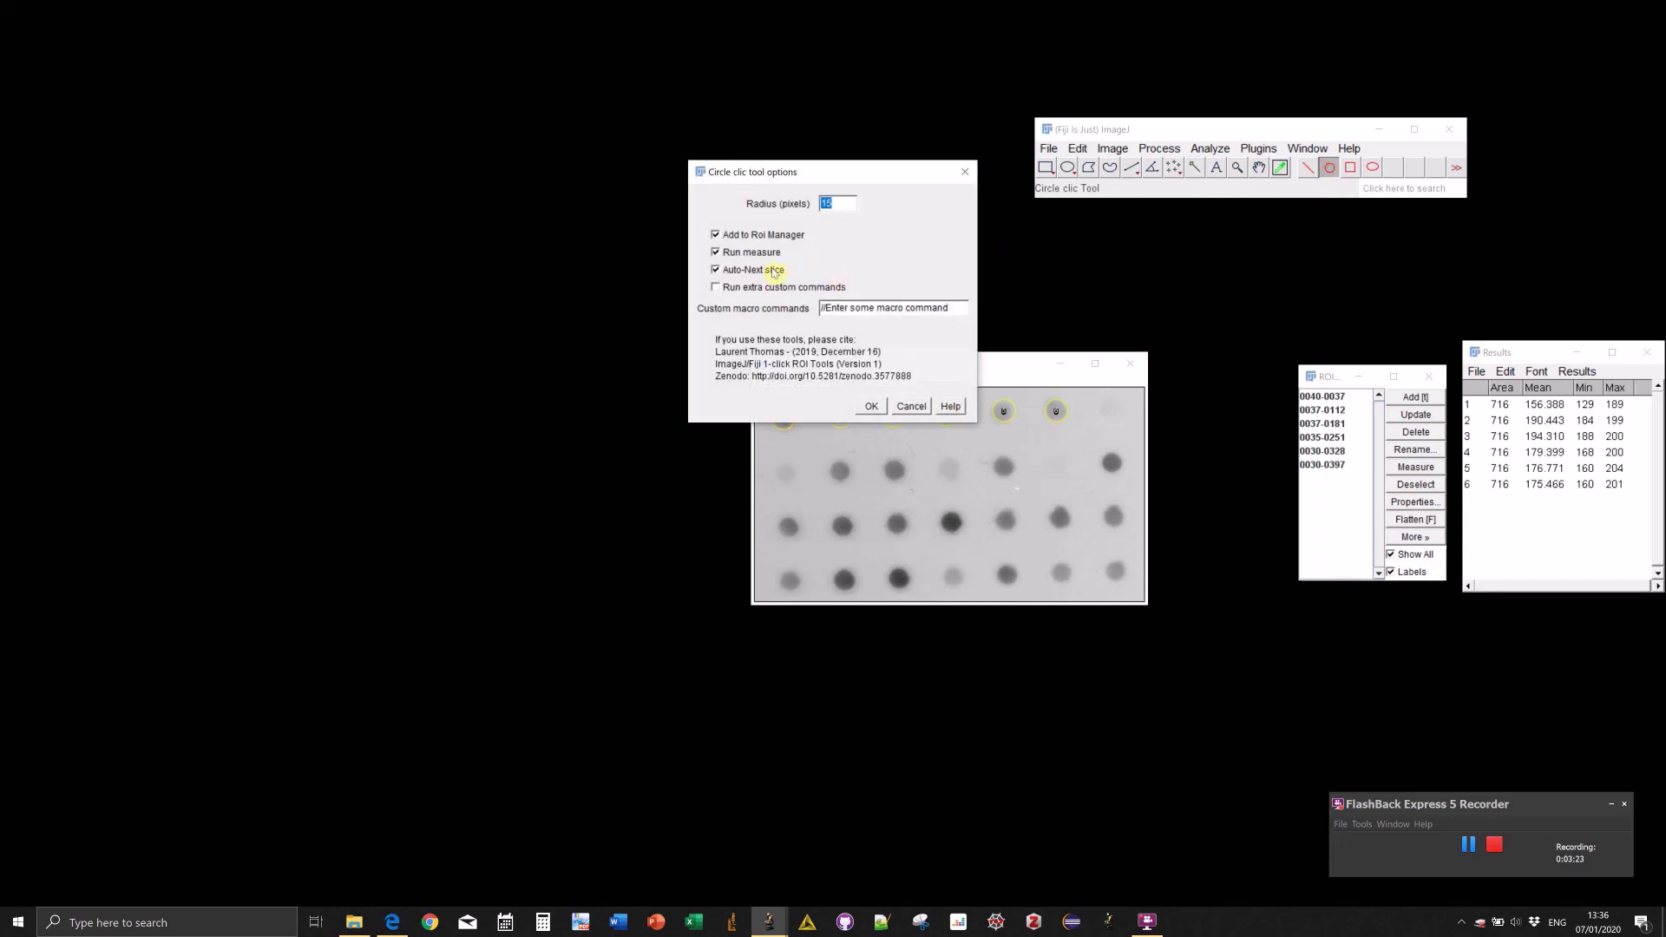
left_click(716, 252)
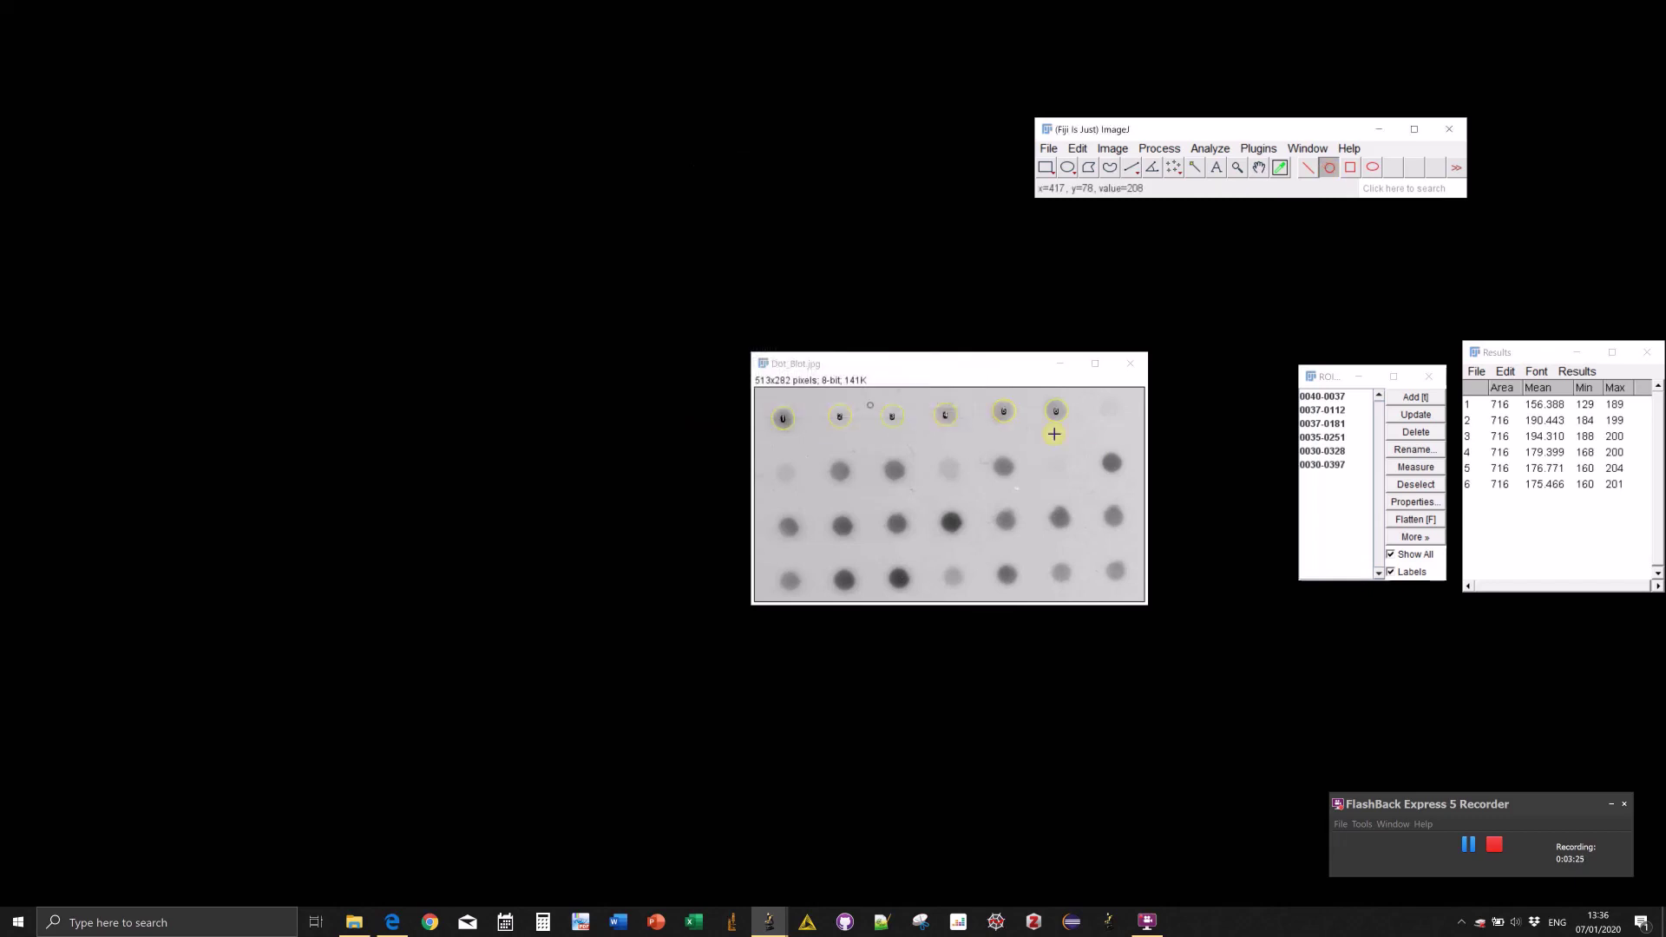
left_click(1112, 462)
key("t")
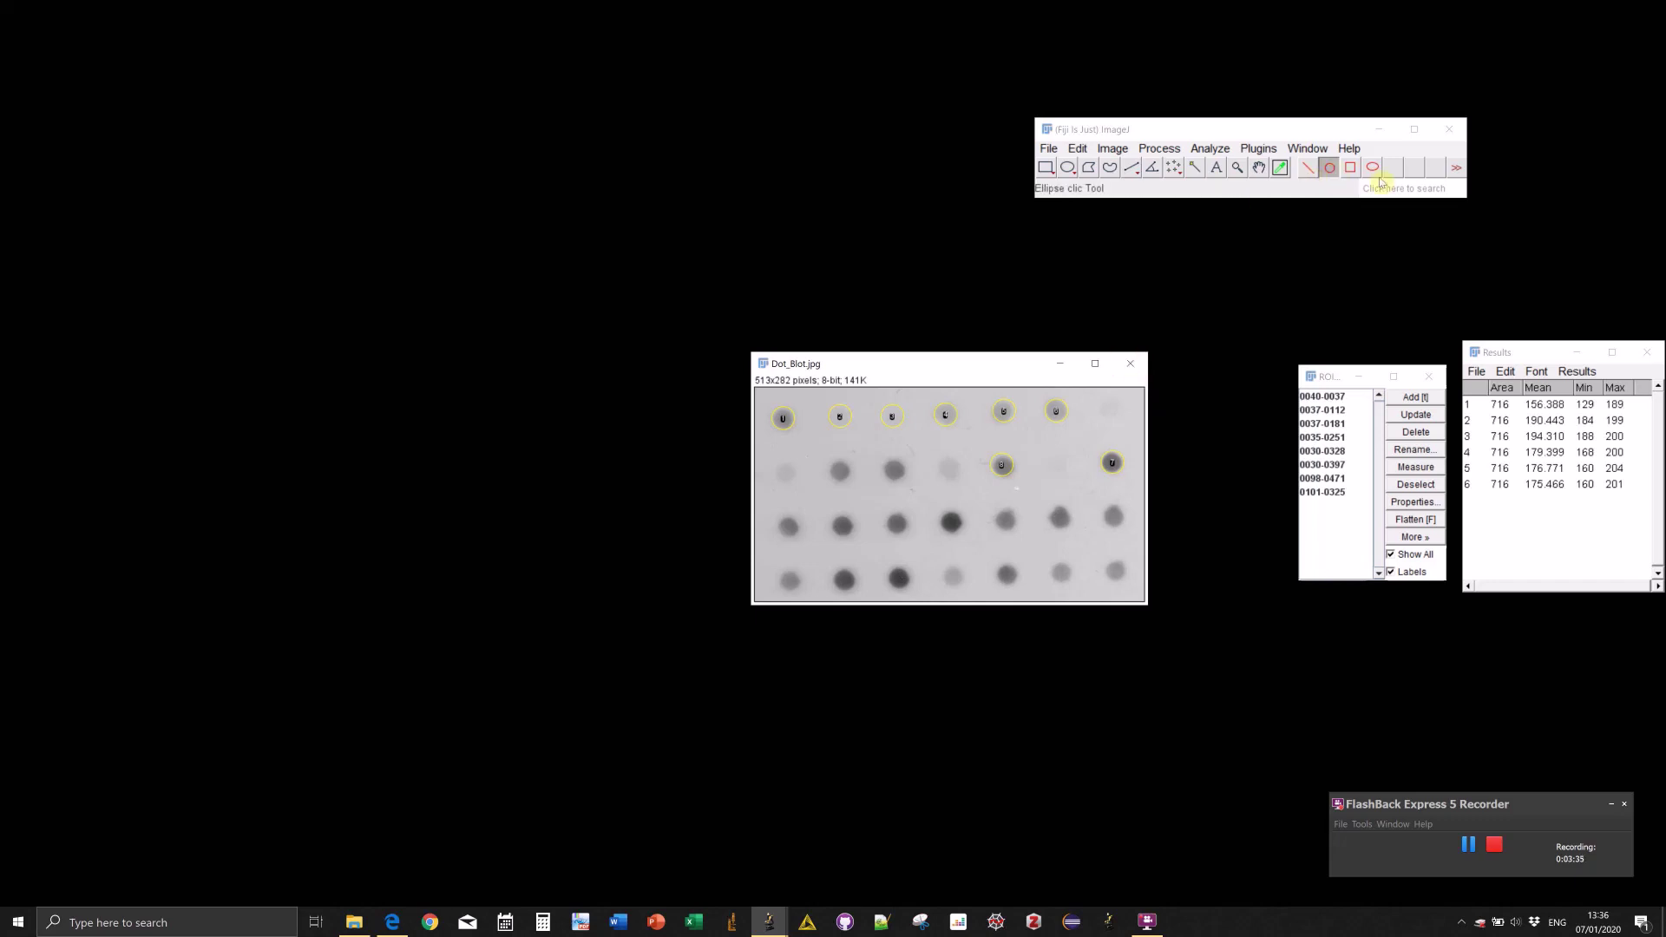
Set the Line clic tool to a 45° angle and add three diagonal line ROIs.
left_click(1309, 173)
double_click(1313, 170)
left_click_drag(932, 169, 661, 214)
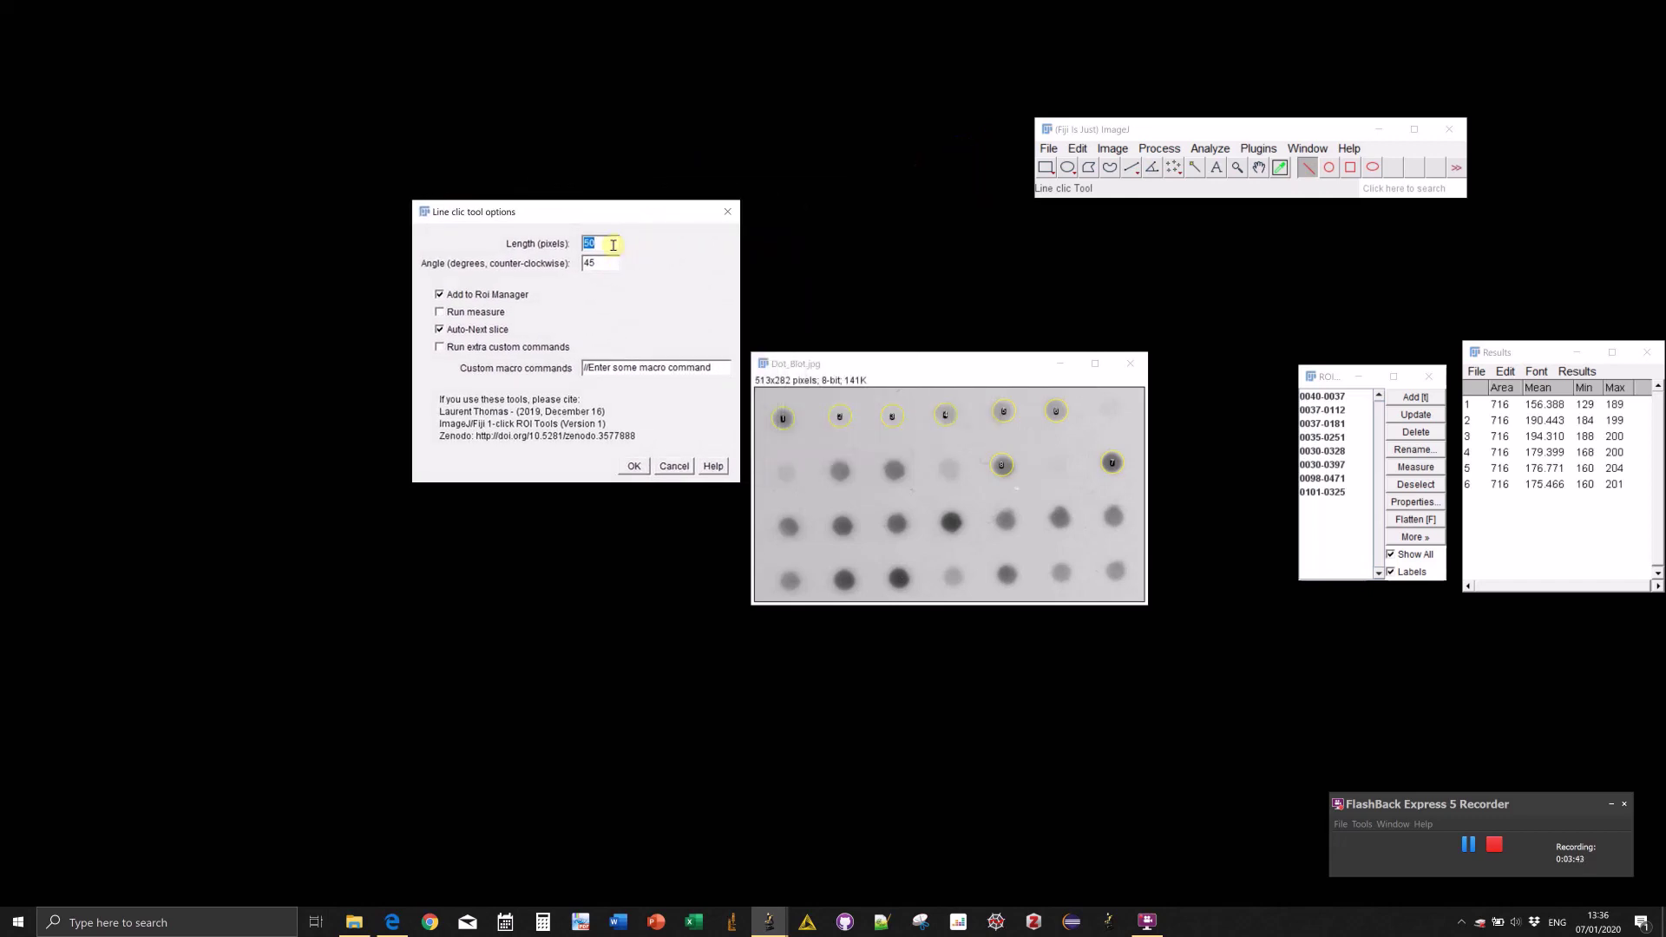
left_click(635, 468)
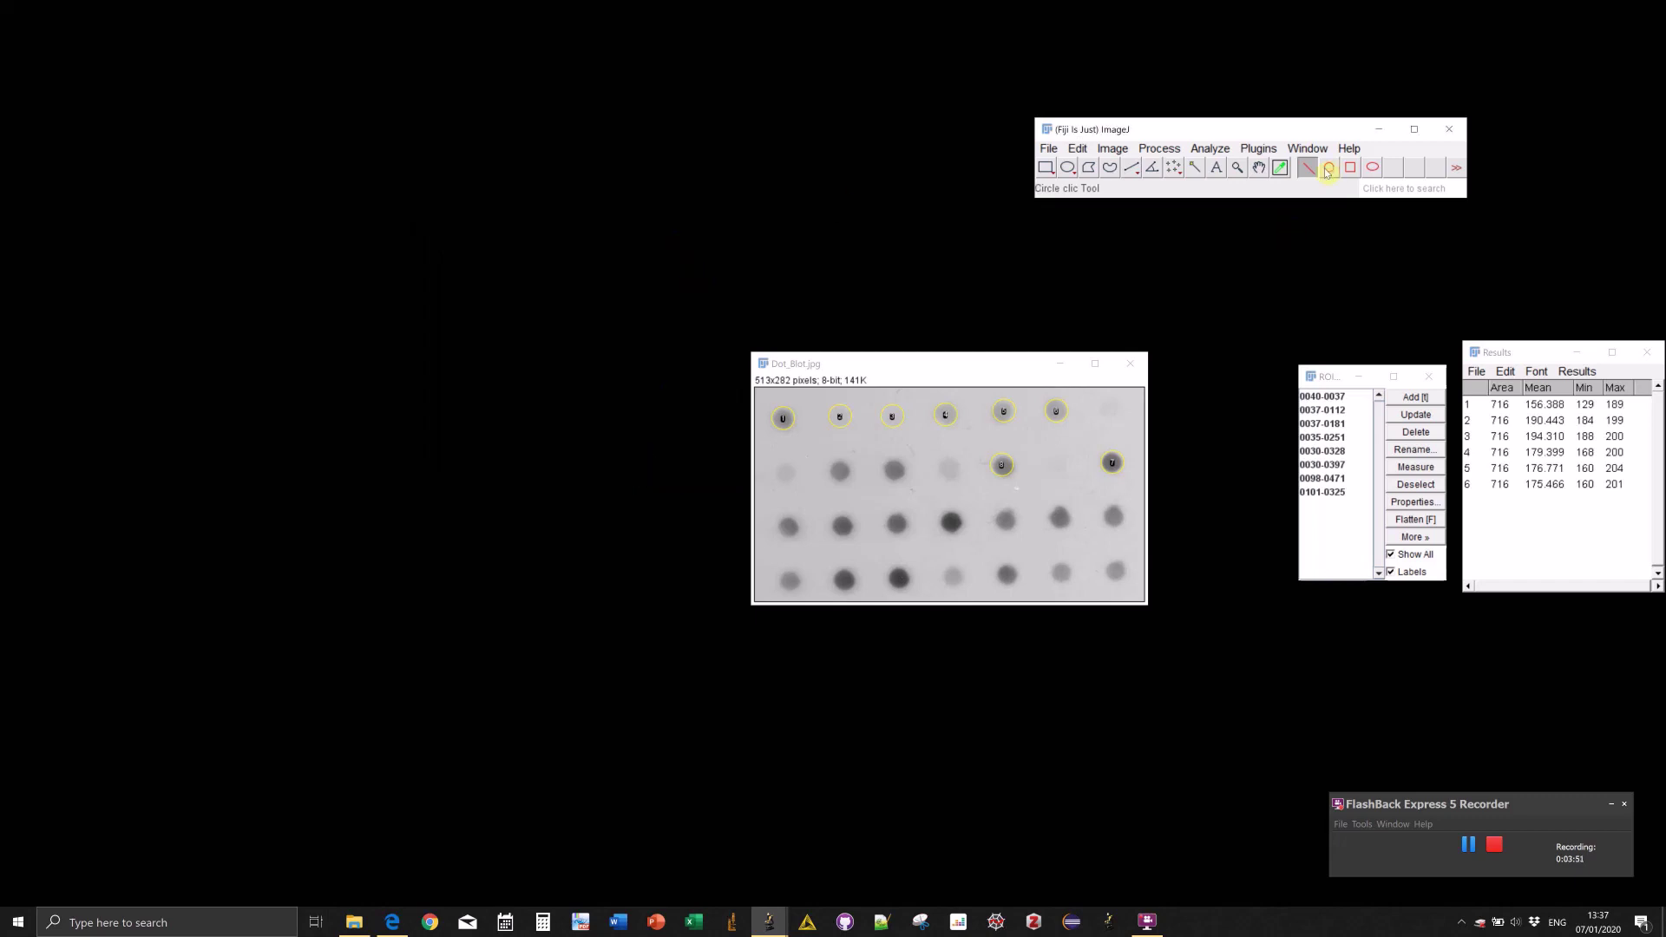
left_click(1064, 473)
left_click(1029, 510)
left_click(1056, 532)
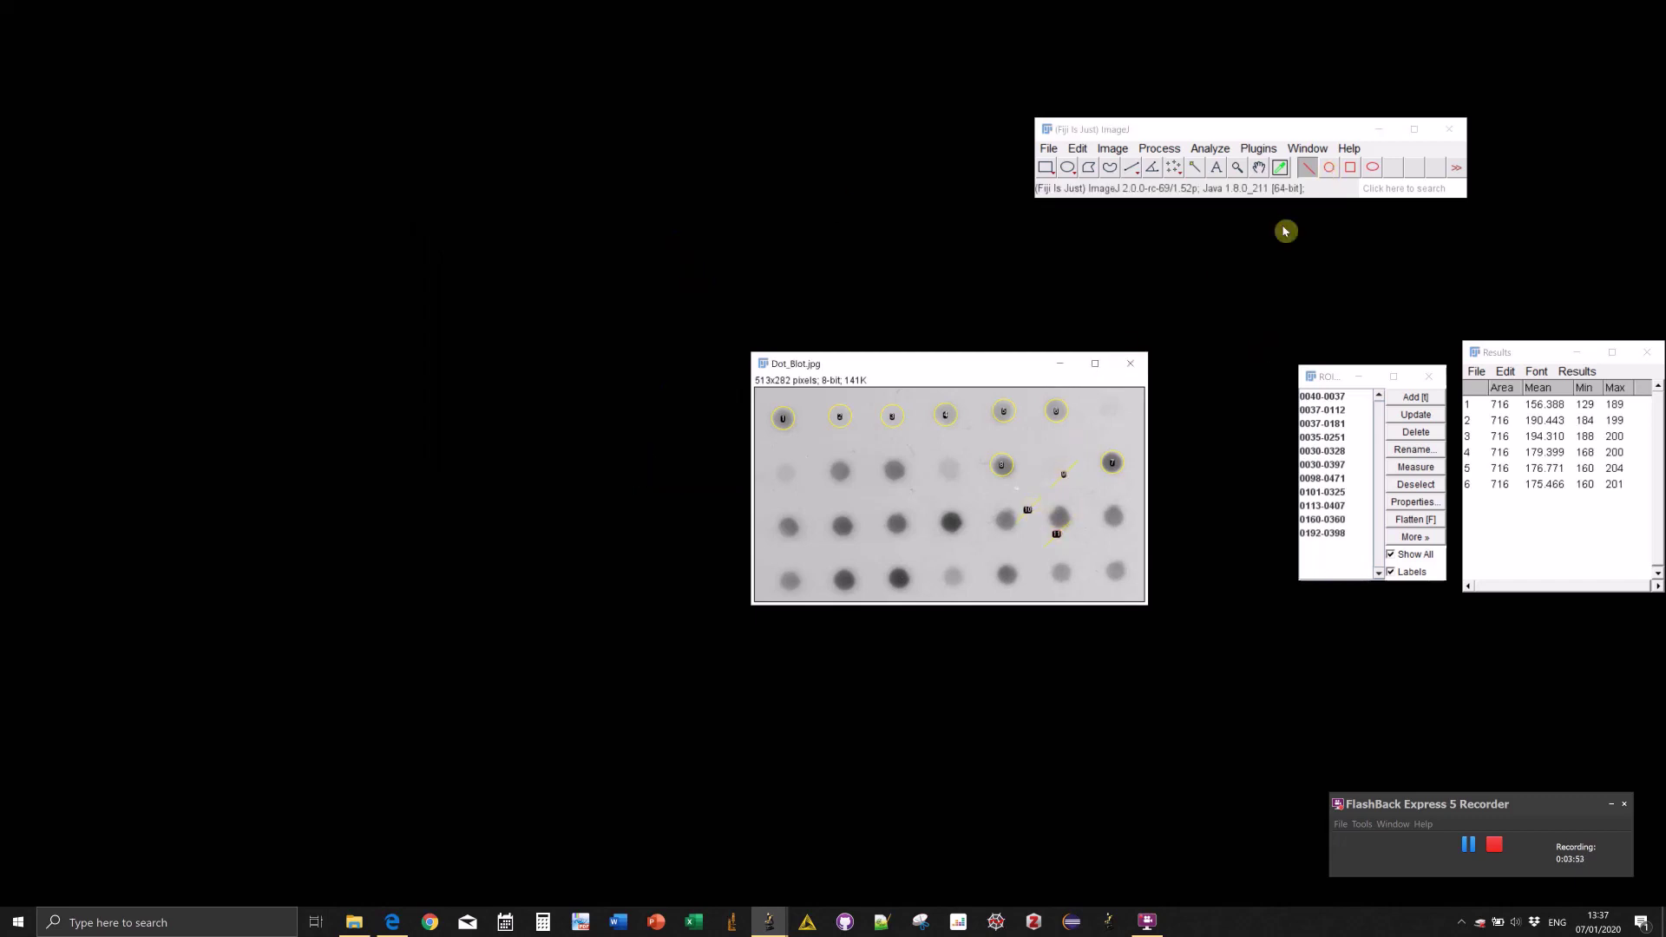
Switch the line angle to 90°, add three 200-pixel vertical lines, then close Dot_Blot.jpg.
double_click(1307, 166)
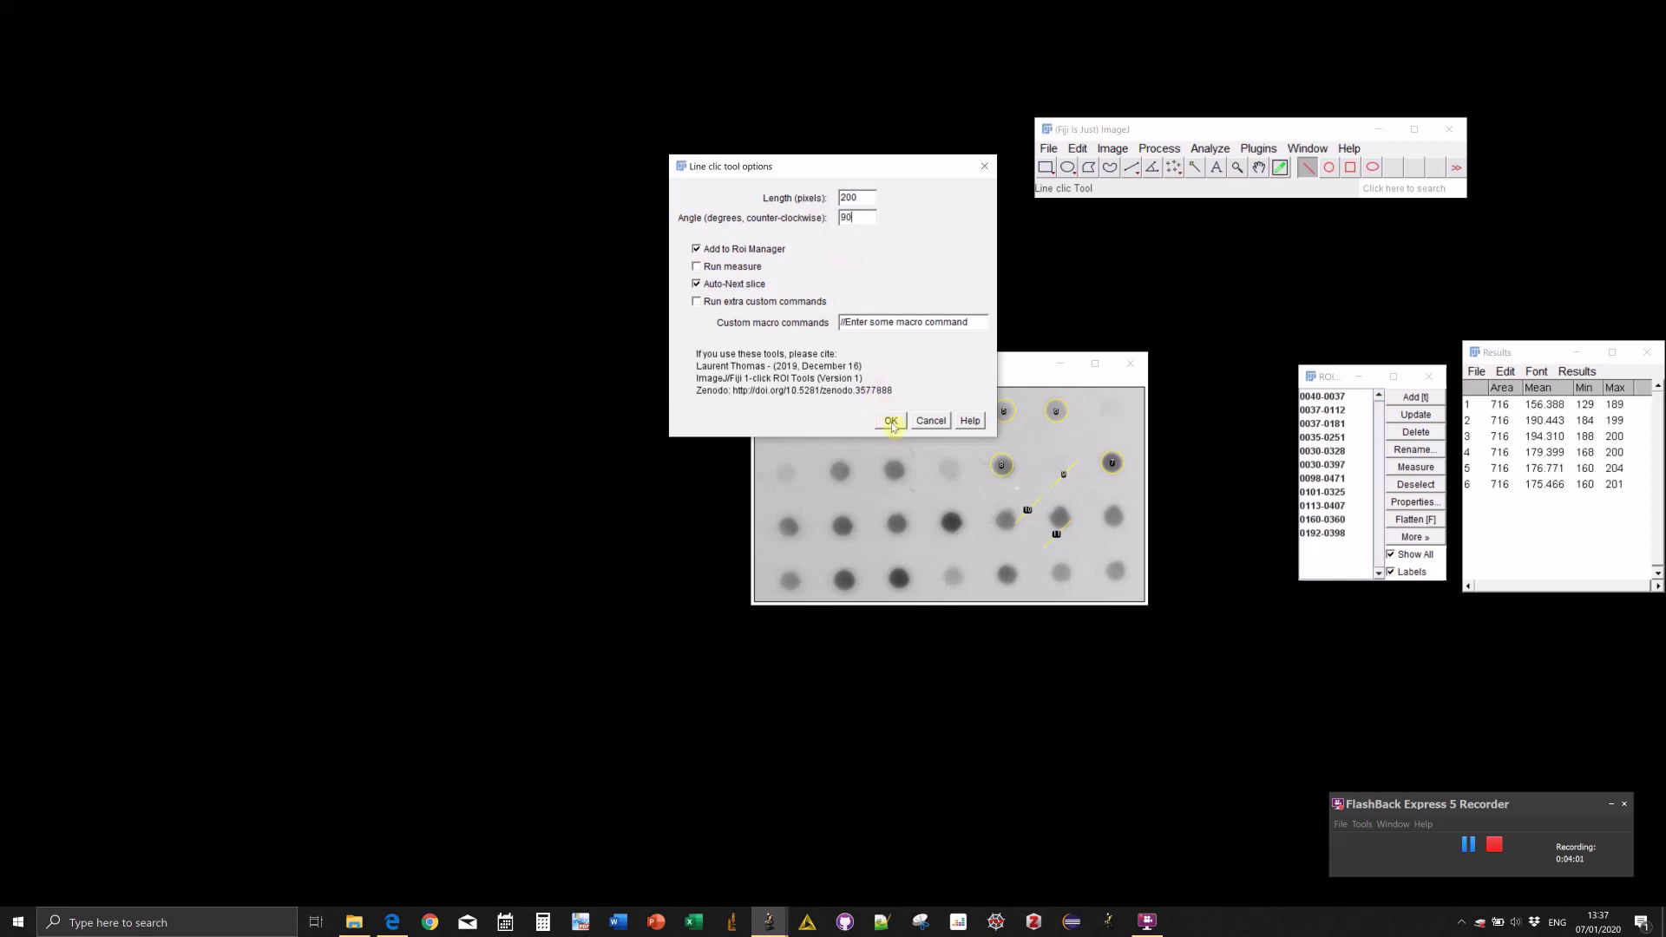
left_click(891, 422)
left_click(869, 492)
left_click(922, 504)
left_click(966, 517)
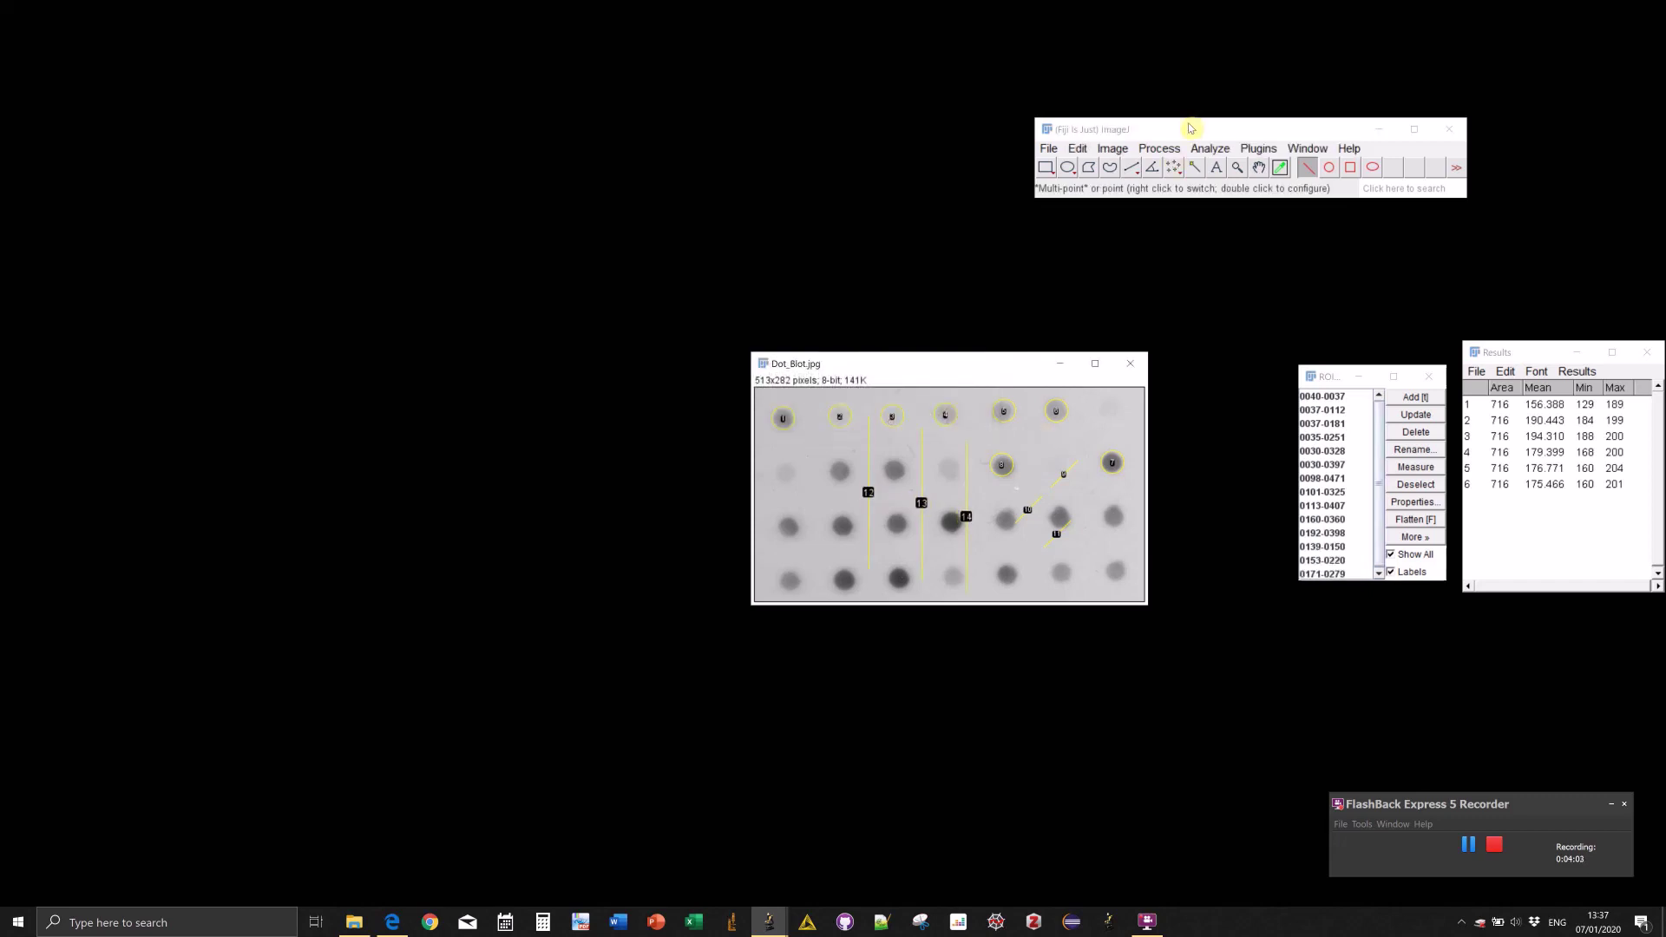
left_click(1131, 368)
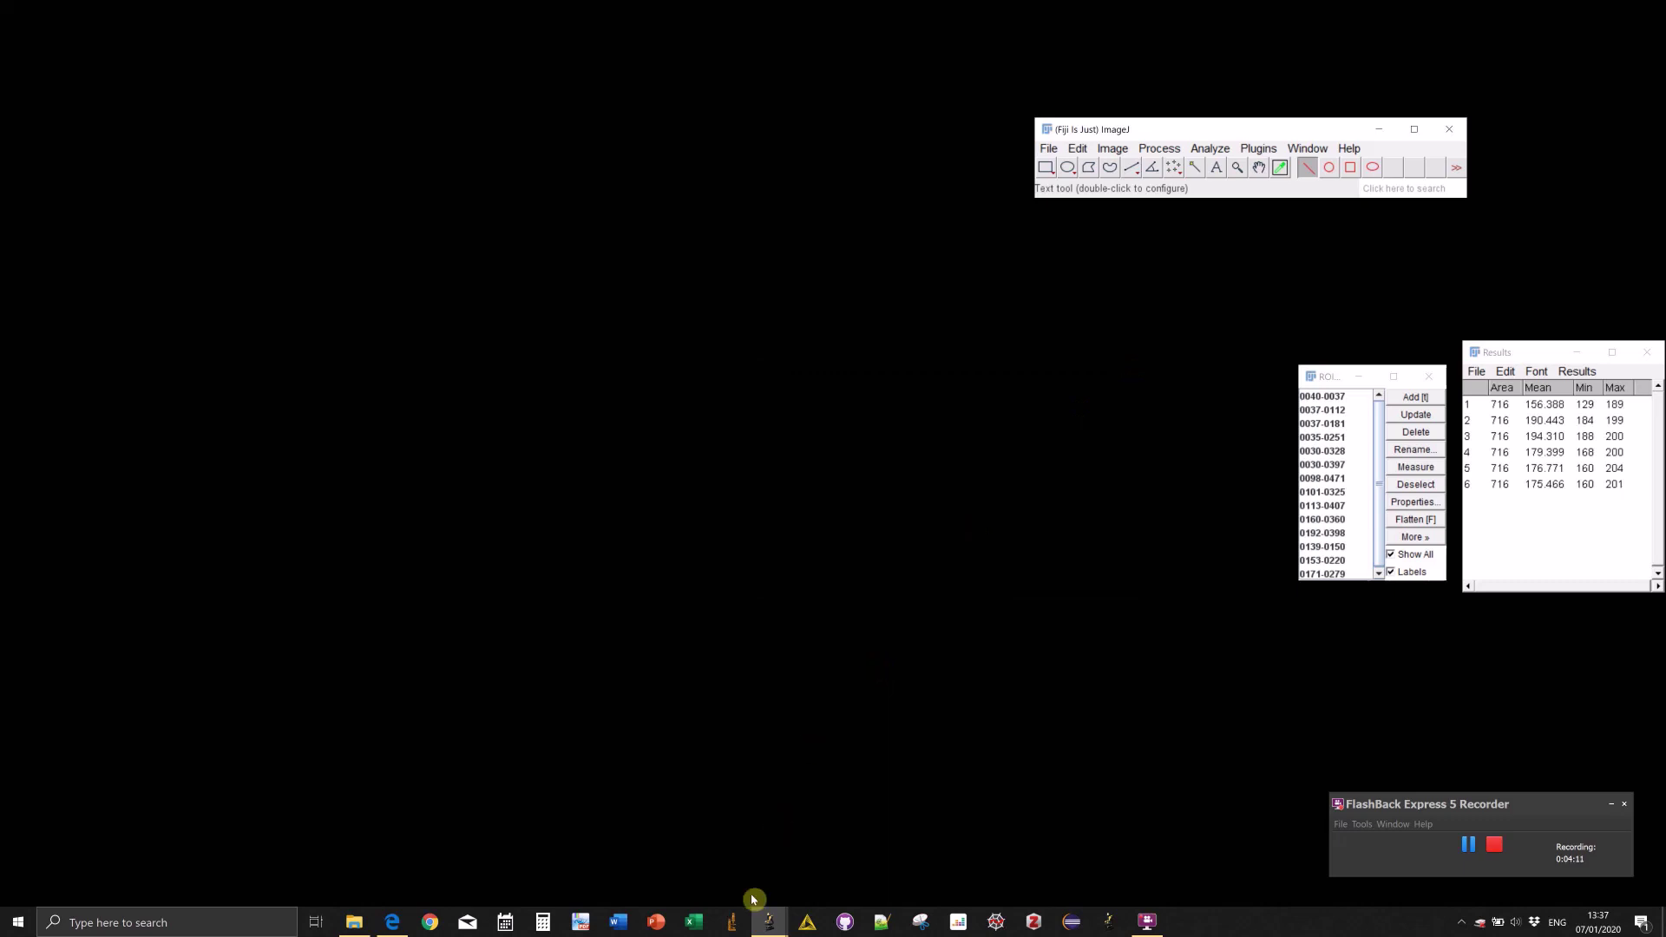
Bring gel.gif forward, pick the Rotated Rectangle clic tool, and delete all existing ROIs.
mouse_move(769, 920)
left_click(729, 850)
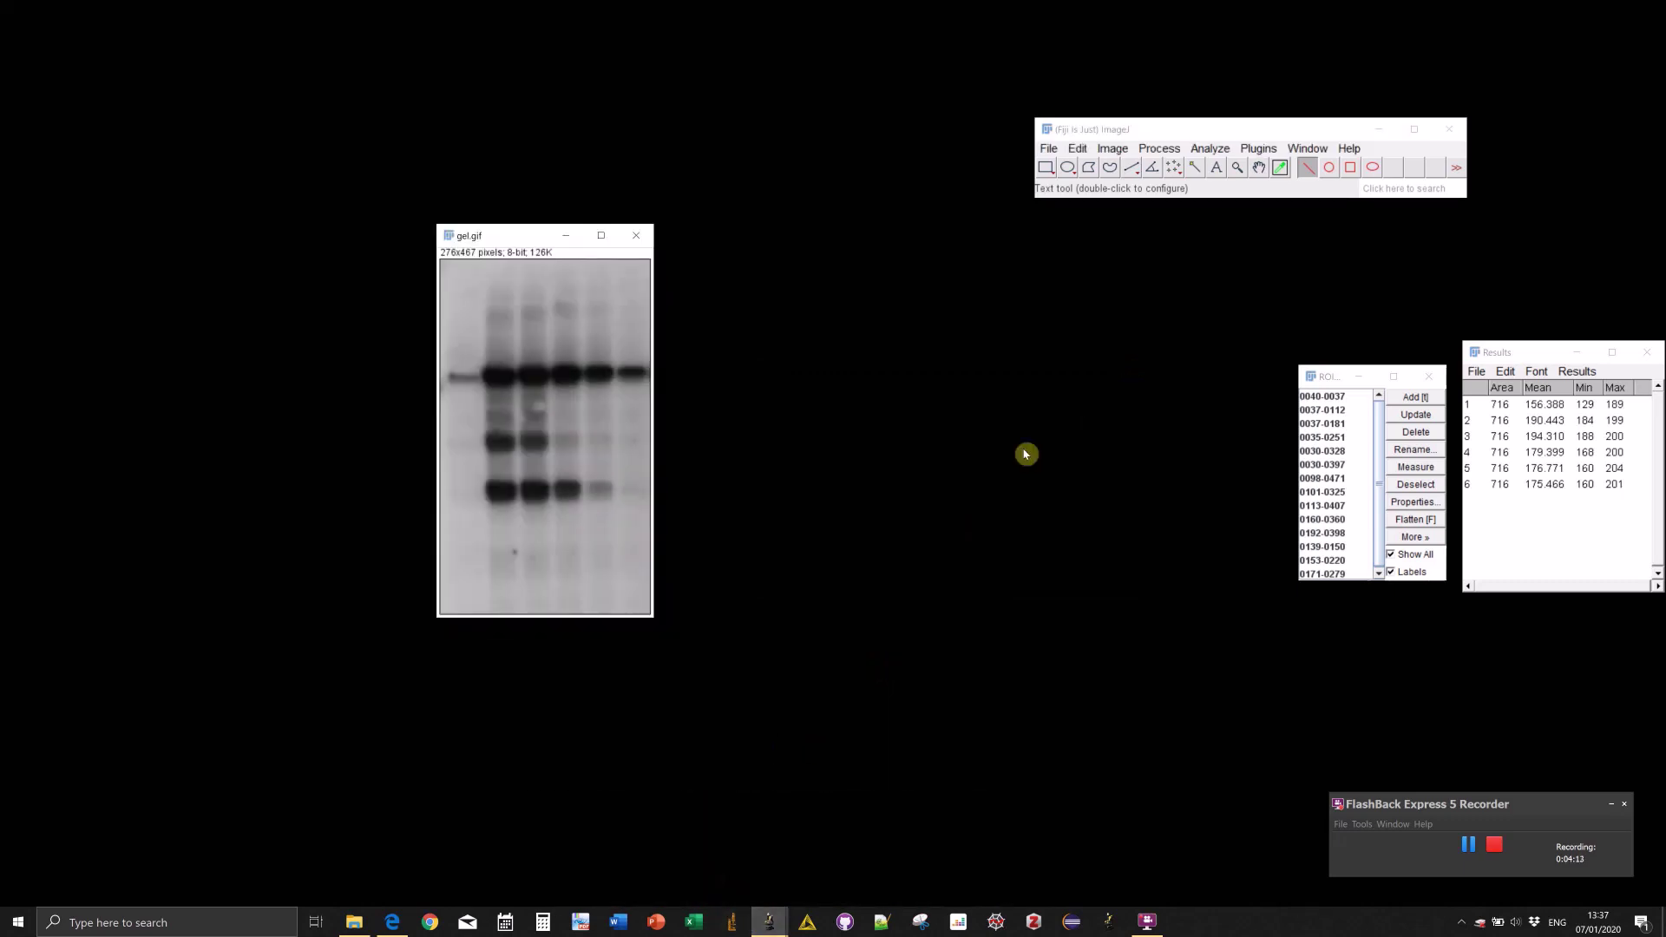
left_click(1350, 167)
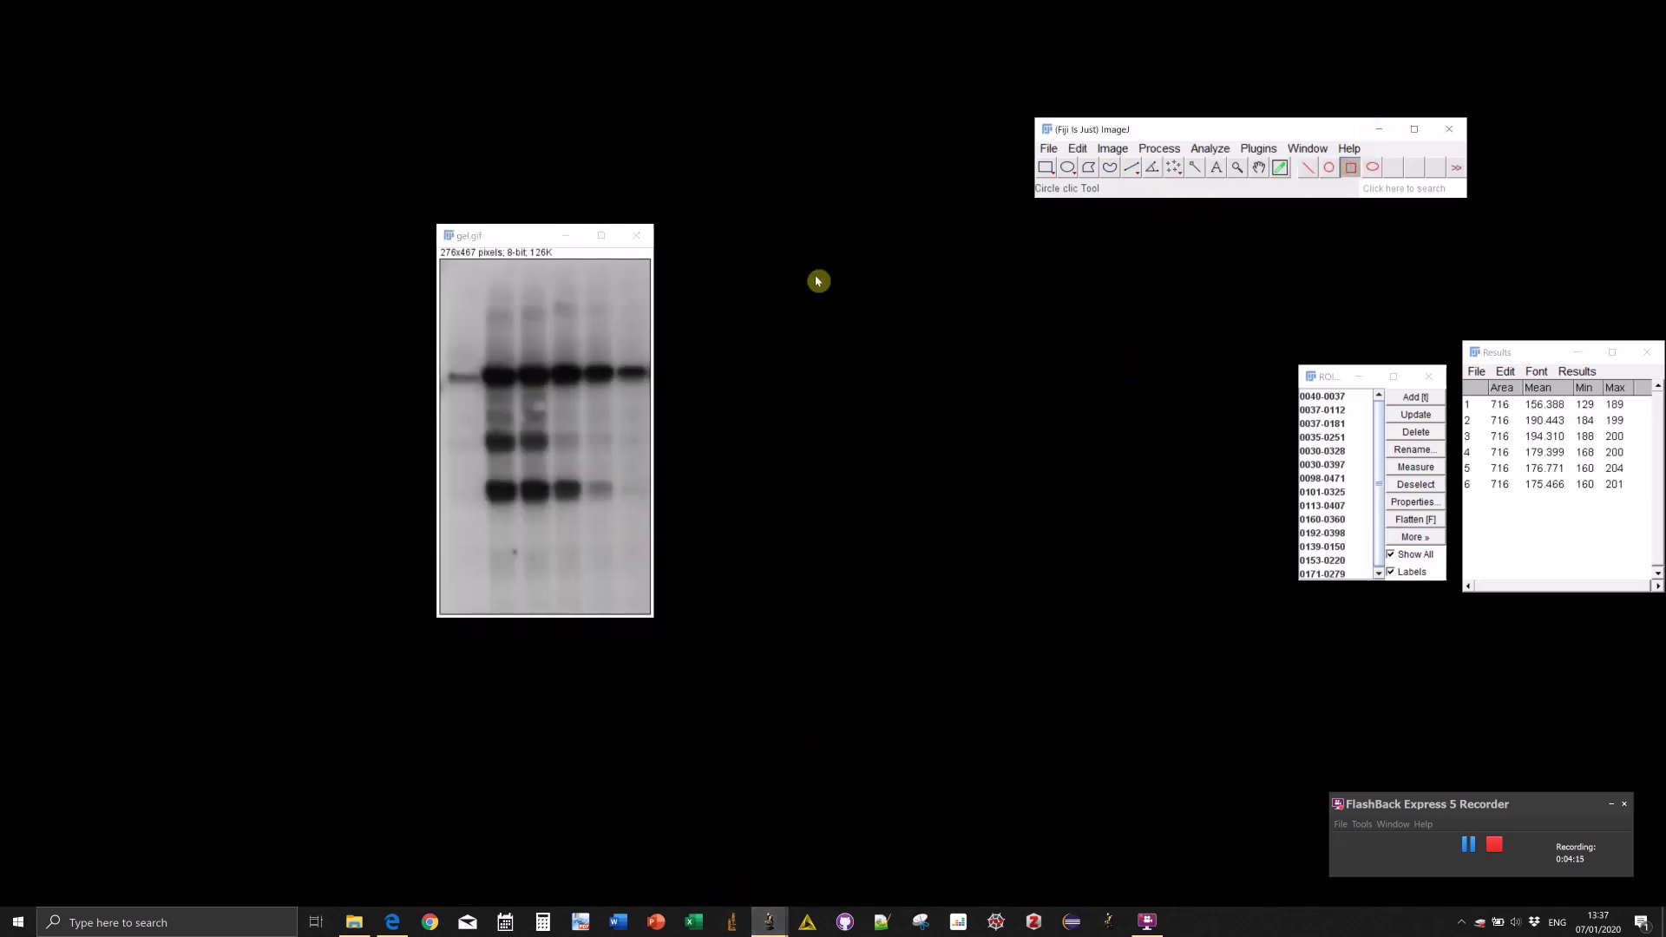
left_click(497, 374)
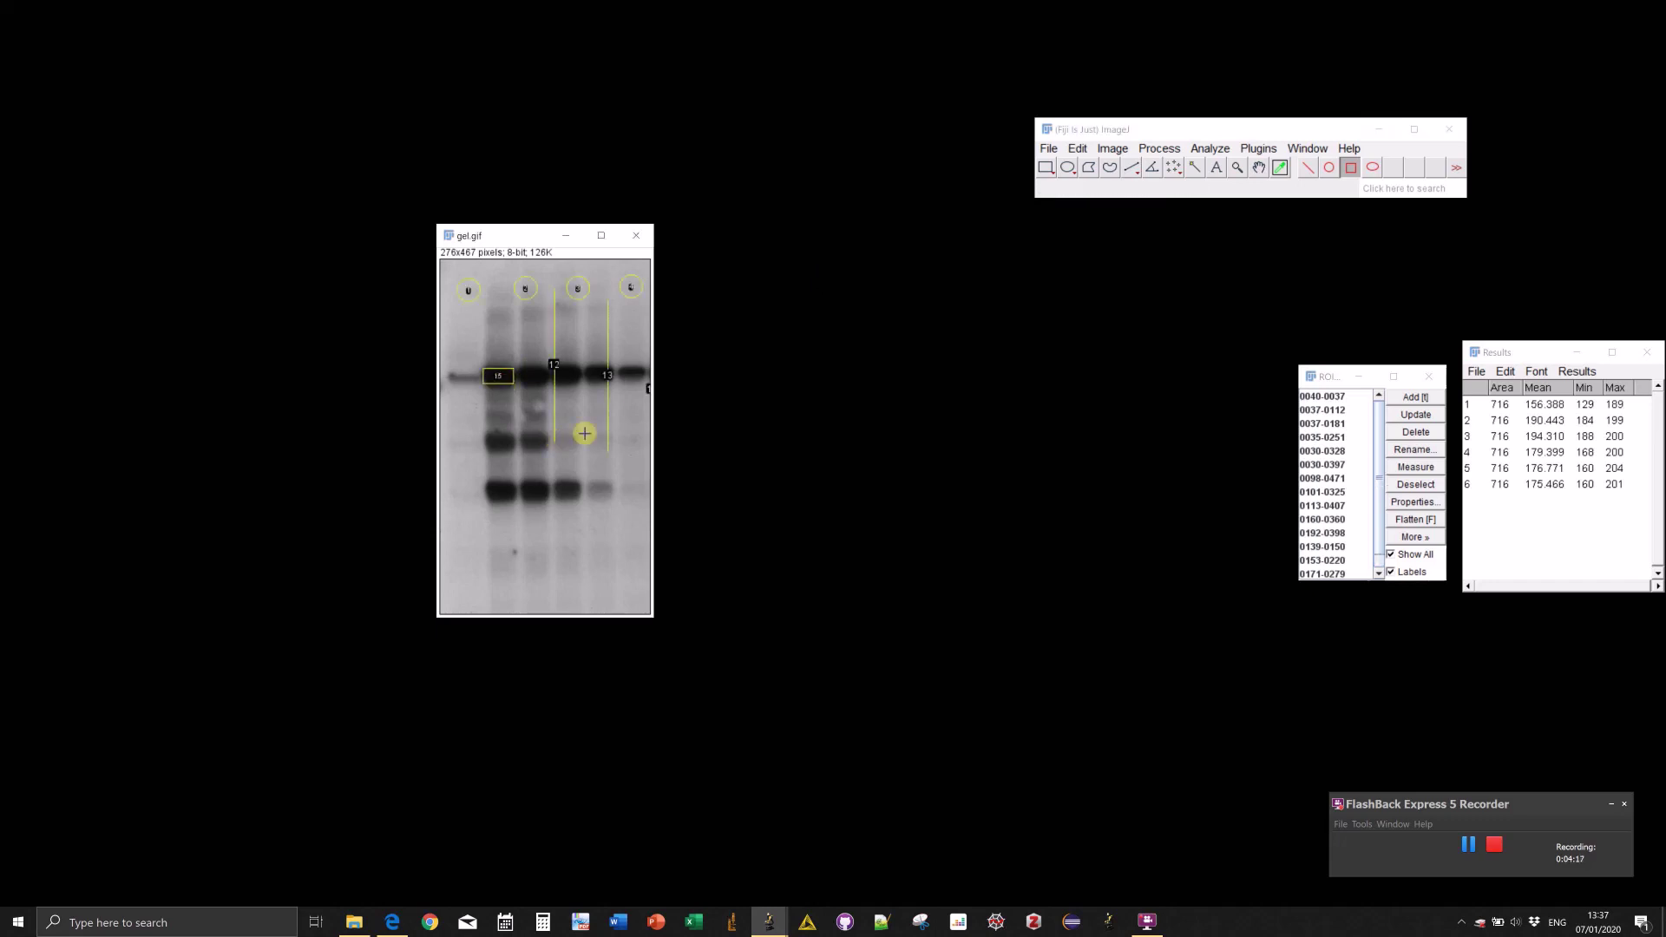
left_click(1416, 433)
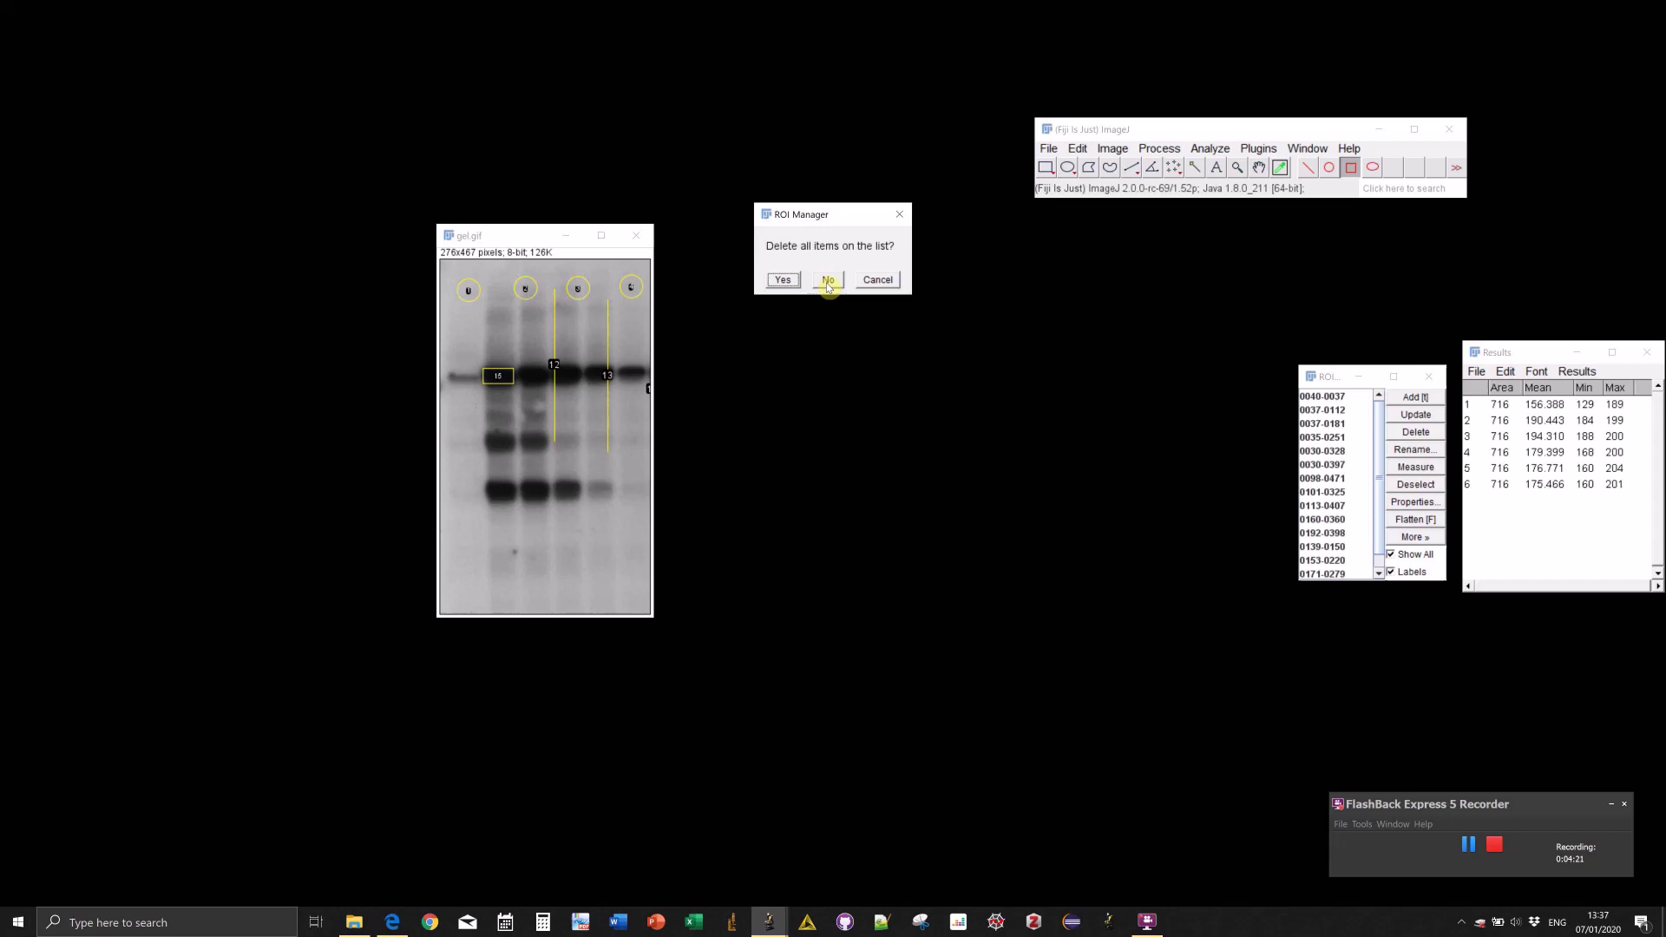
left_click(784, 279)
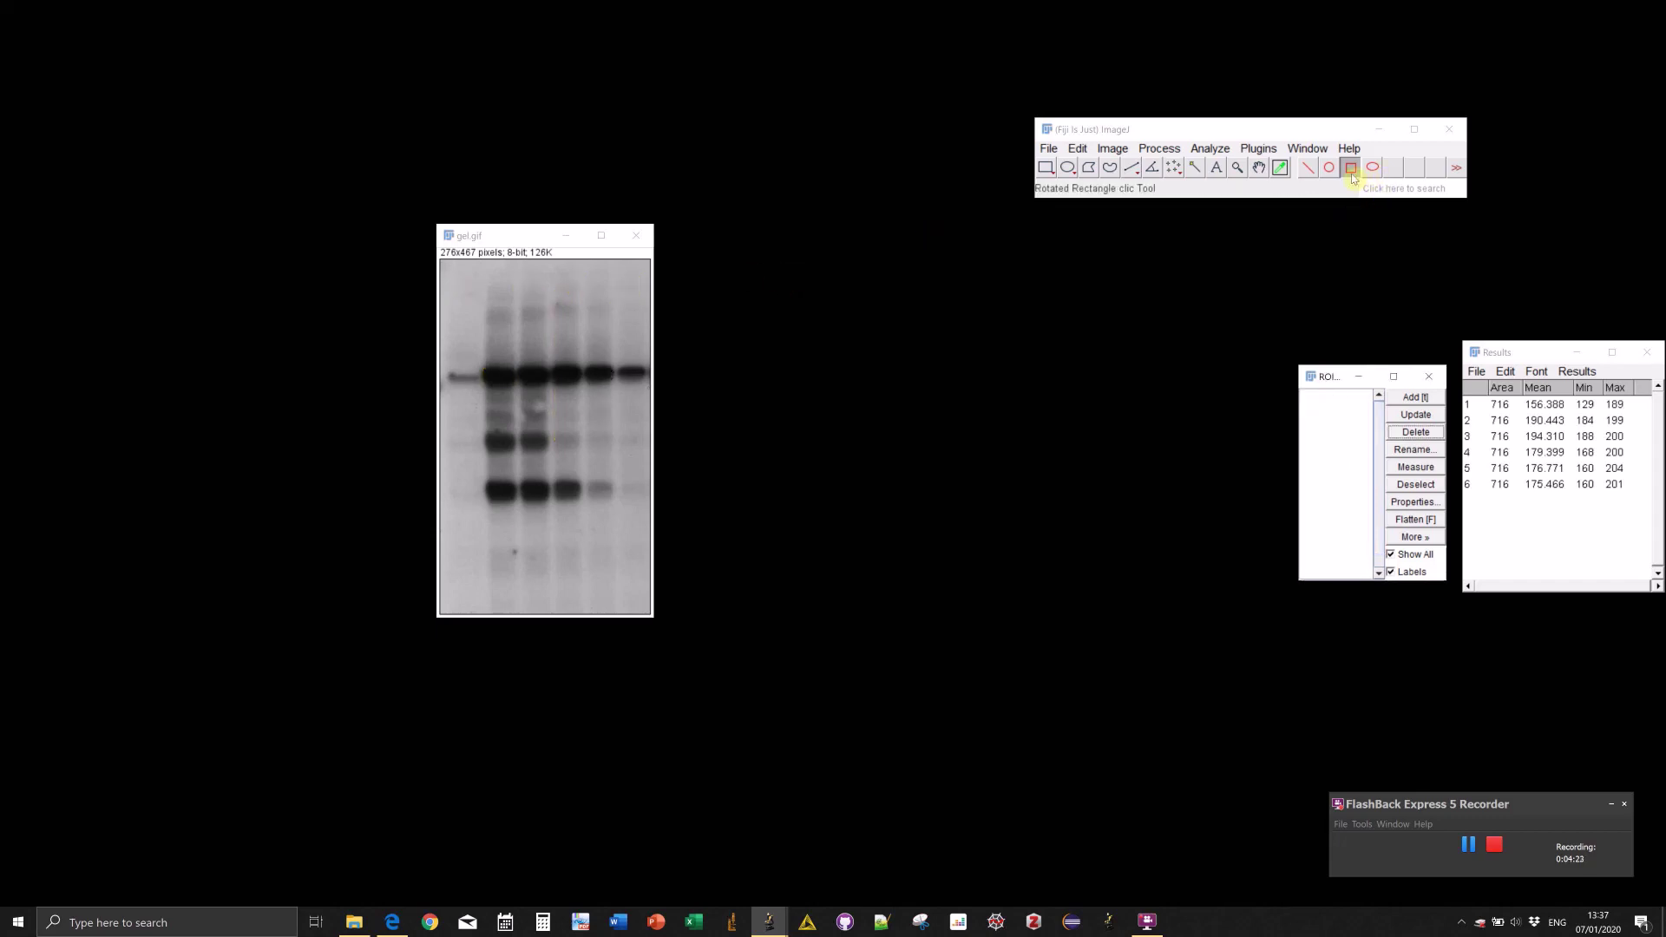
Add 40×20 box ROIs on the five top gel bands.
left_click(498, 375)
key("t")
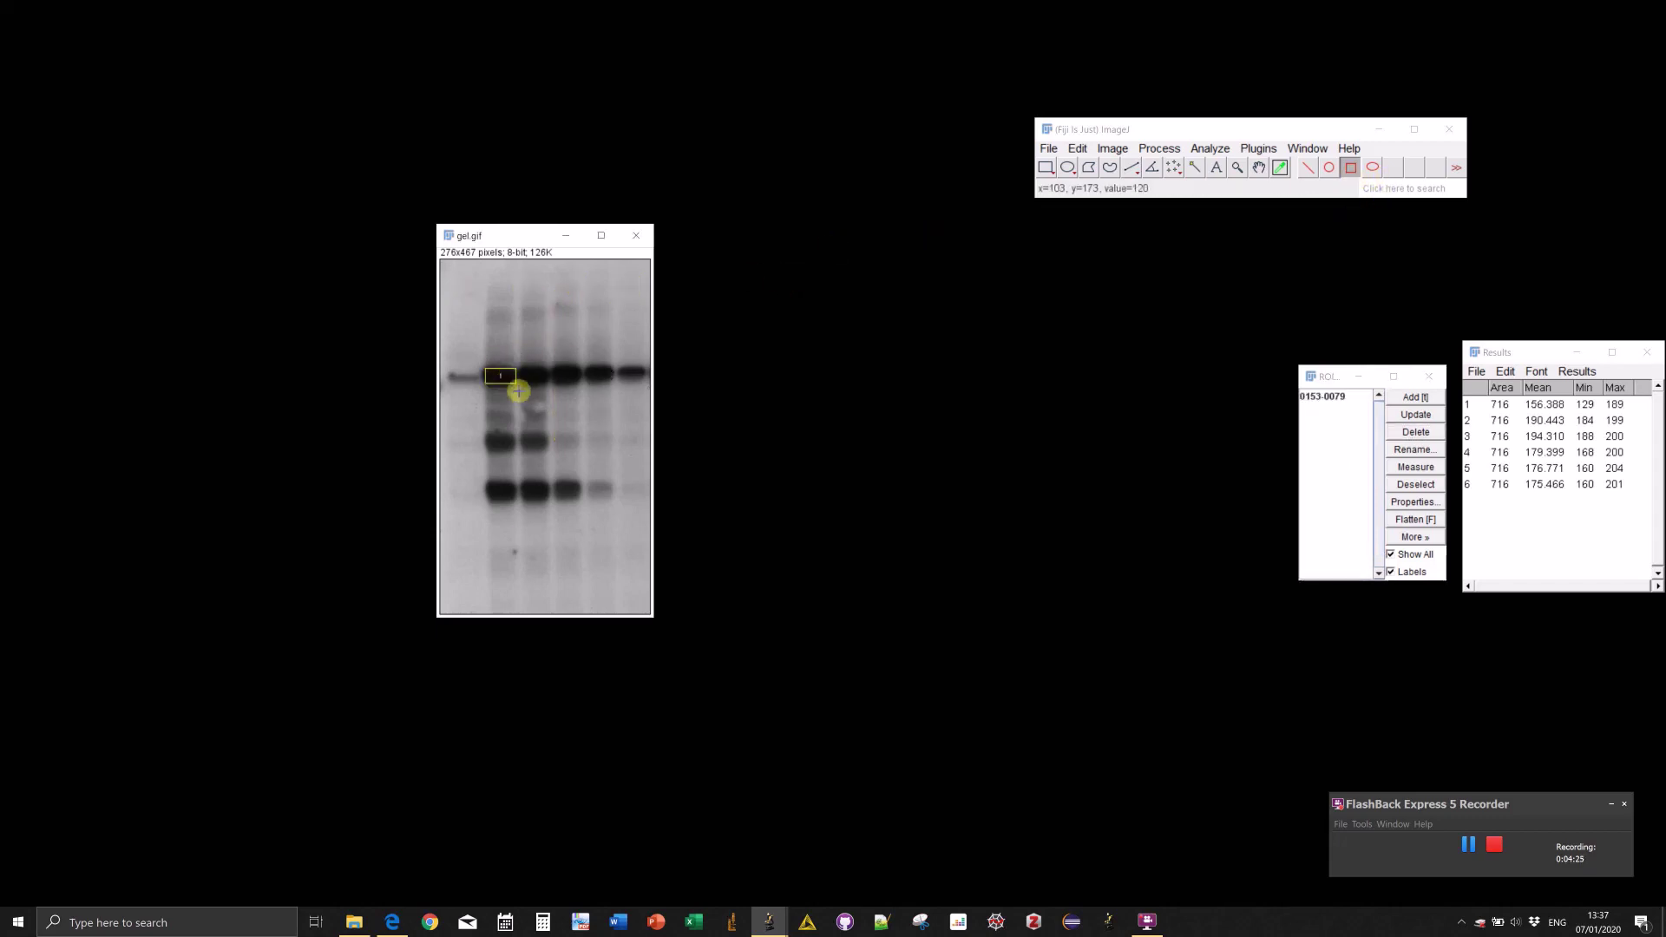
left_click_drag(520, 368, 631, 372)
key("t")
key("t")
key("t")
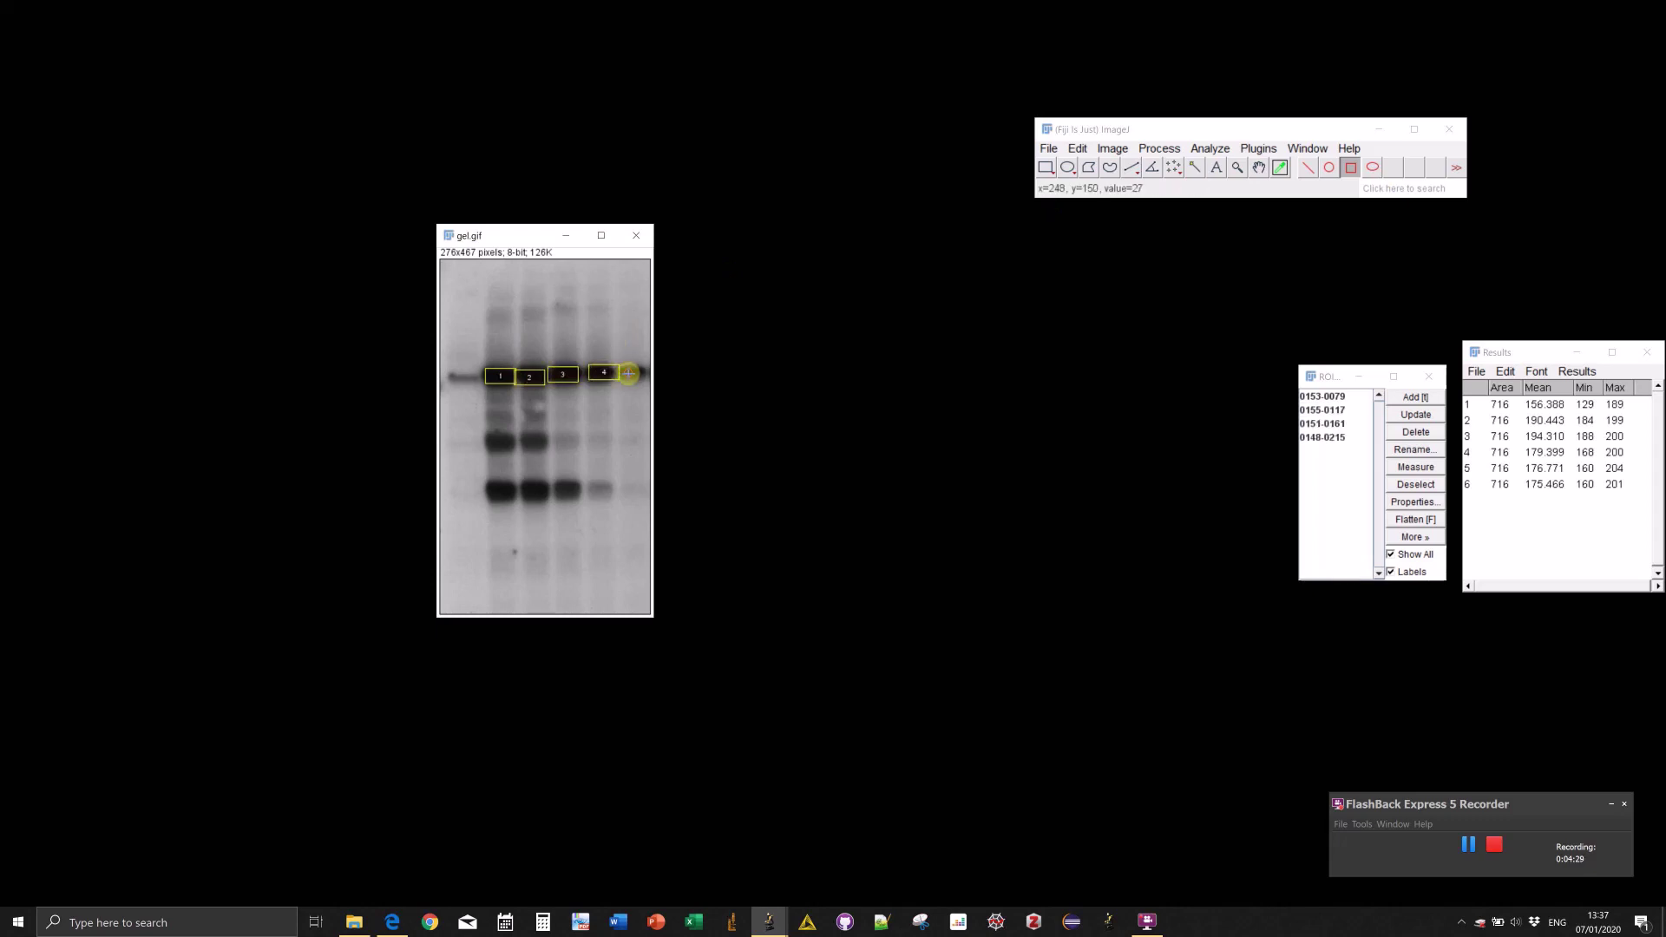
key("t")
Enable Run measure for the rectangle tool and add a measured box on lane 2's lower band.
double_click(1350, 168)
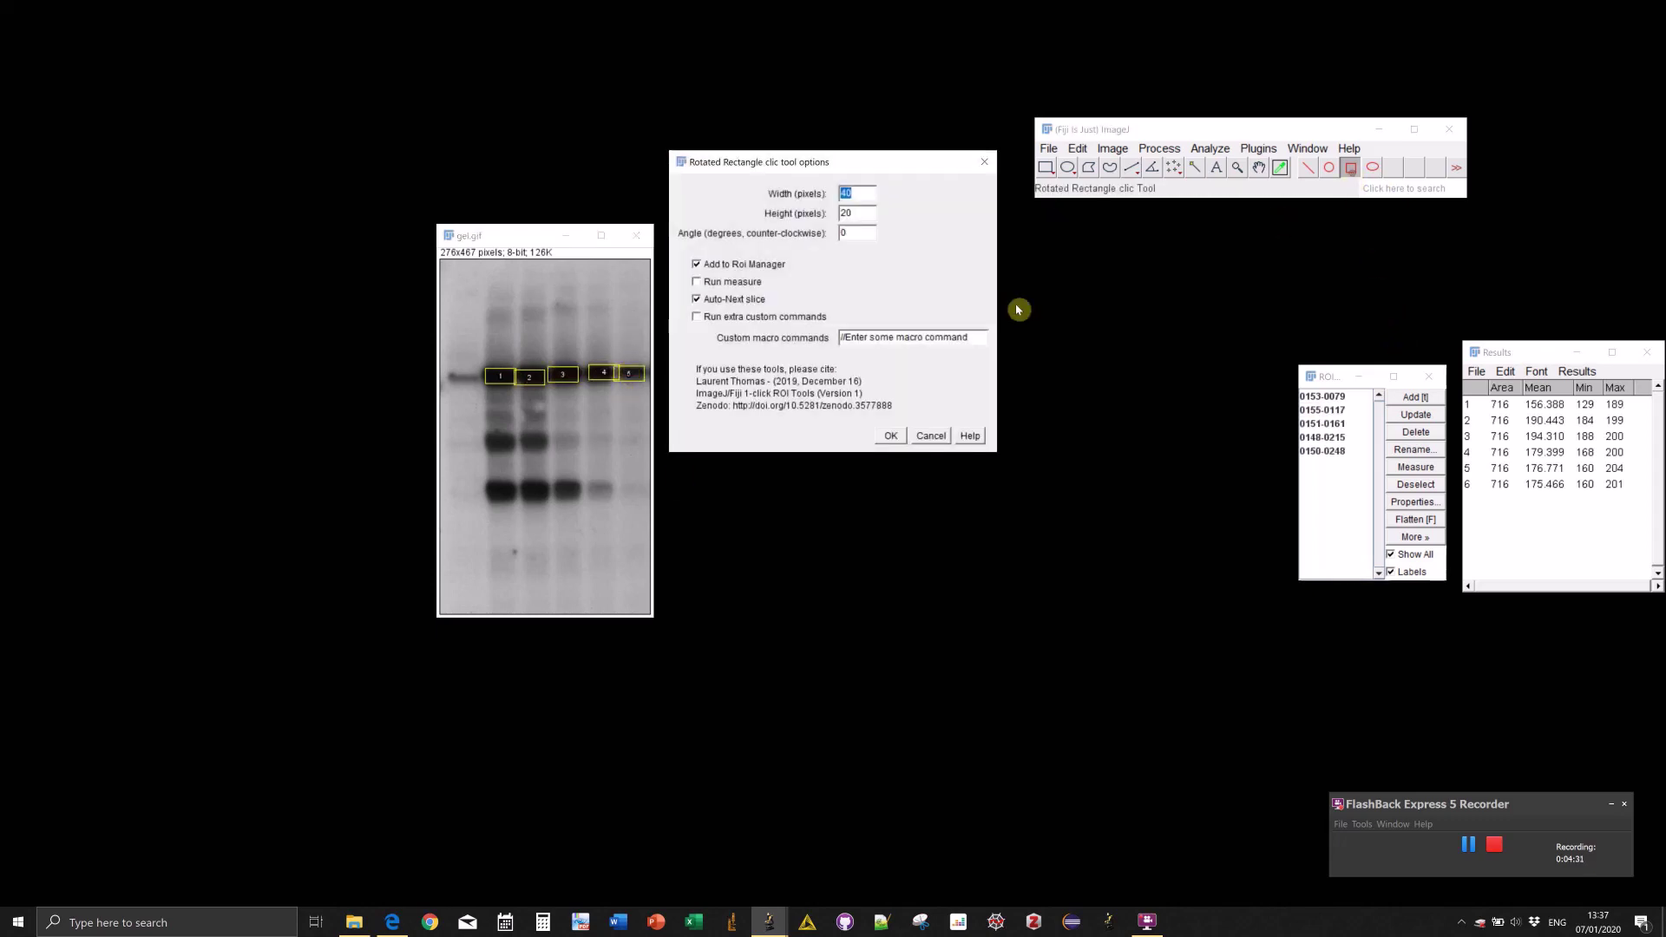
left_click(696, 282)
left_click(891, 436)
left_click(531, 441)
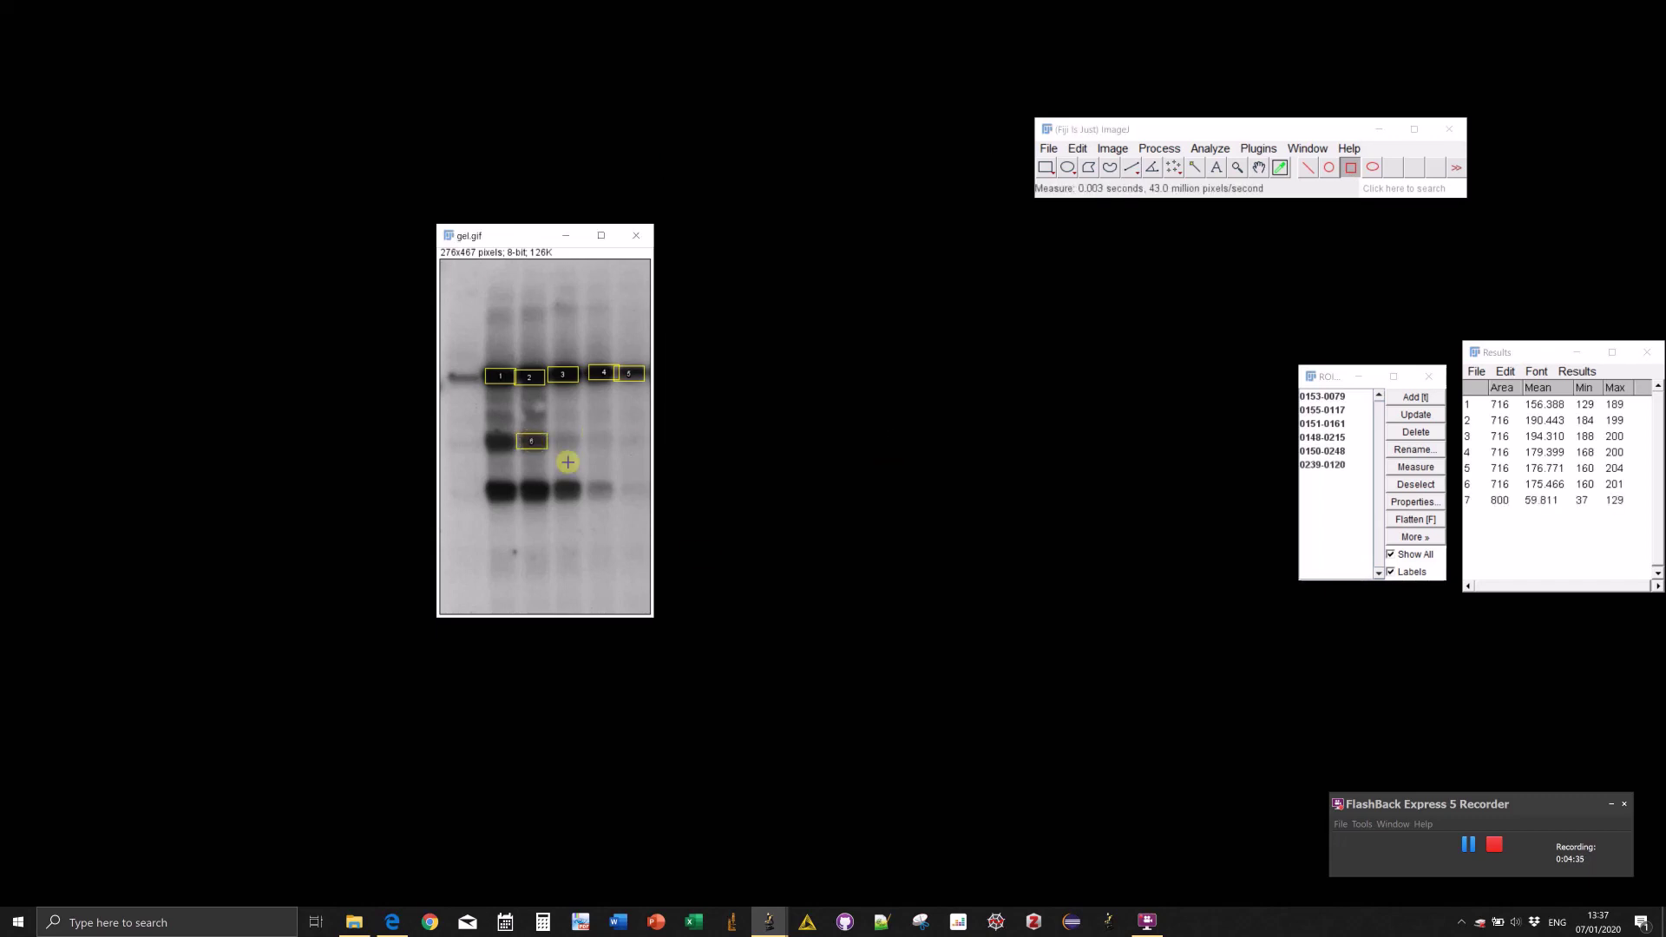
On the BF-1 stack, confirm Circle clic settings and add a measured circle ROI on the larva's eye.
mouse_move(797, 920)
left_click(611, 855)
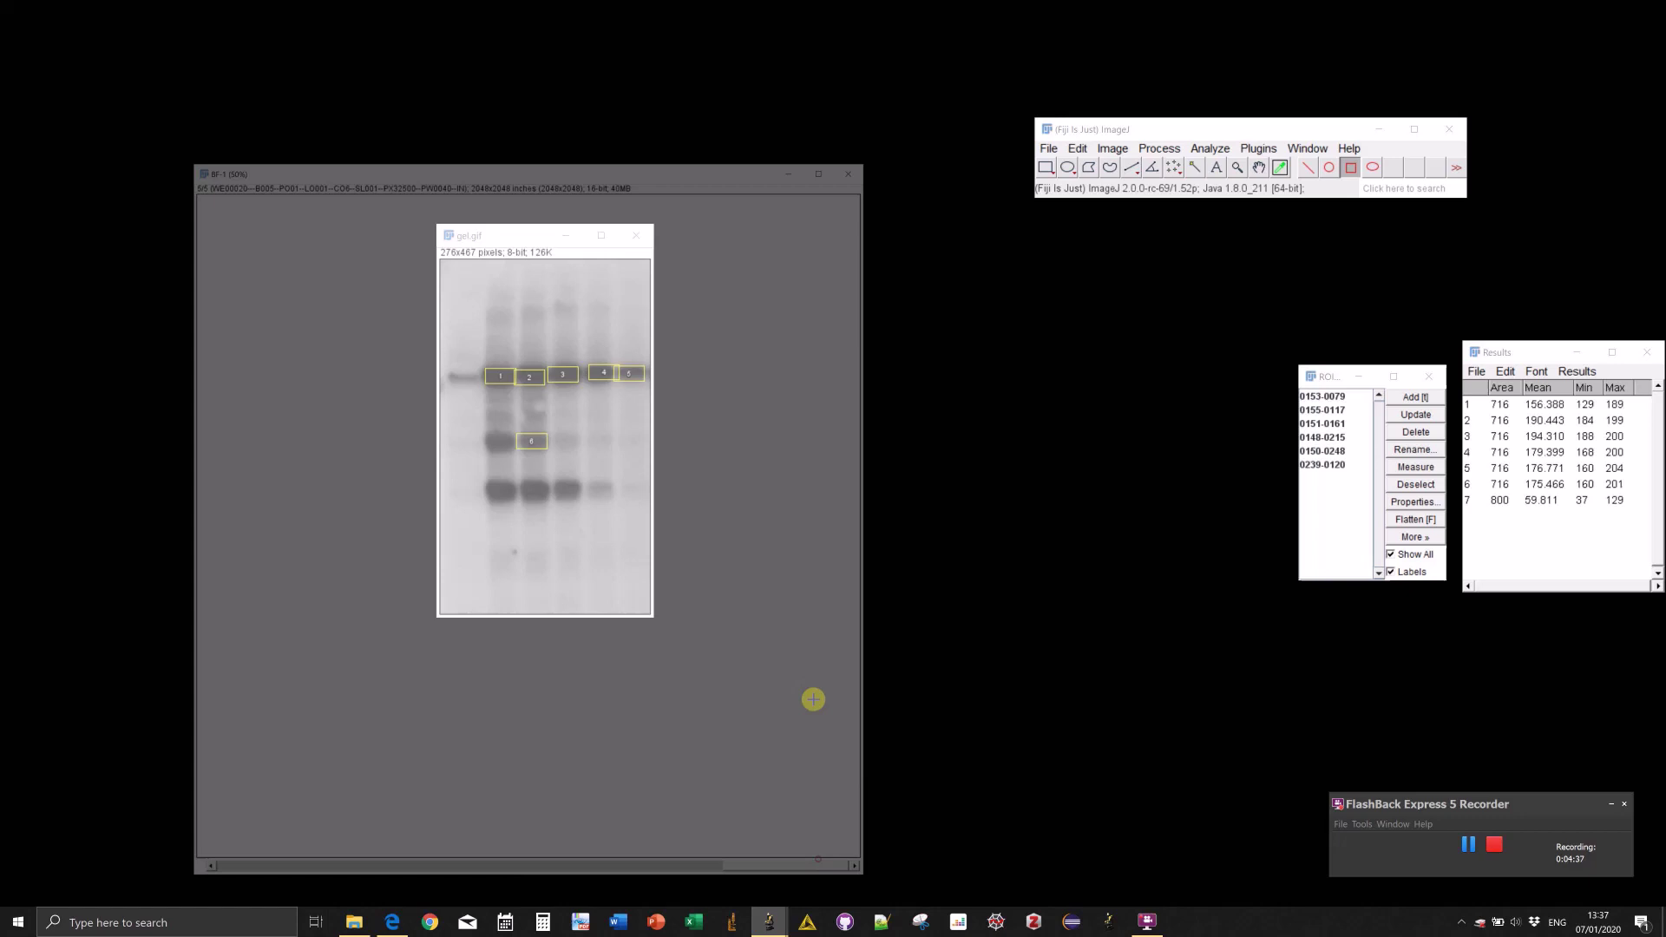
left_click(1329, 168)
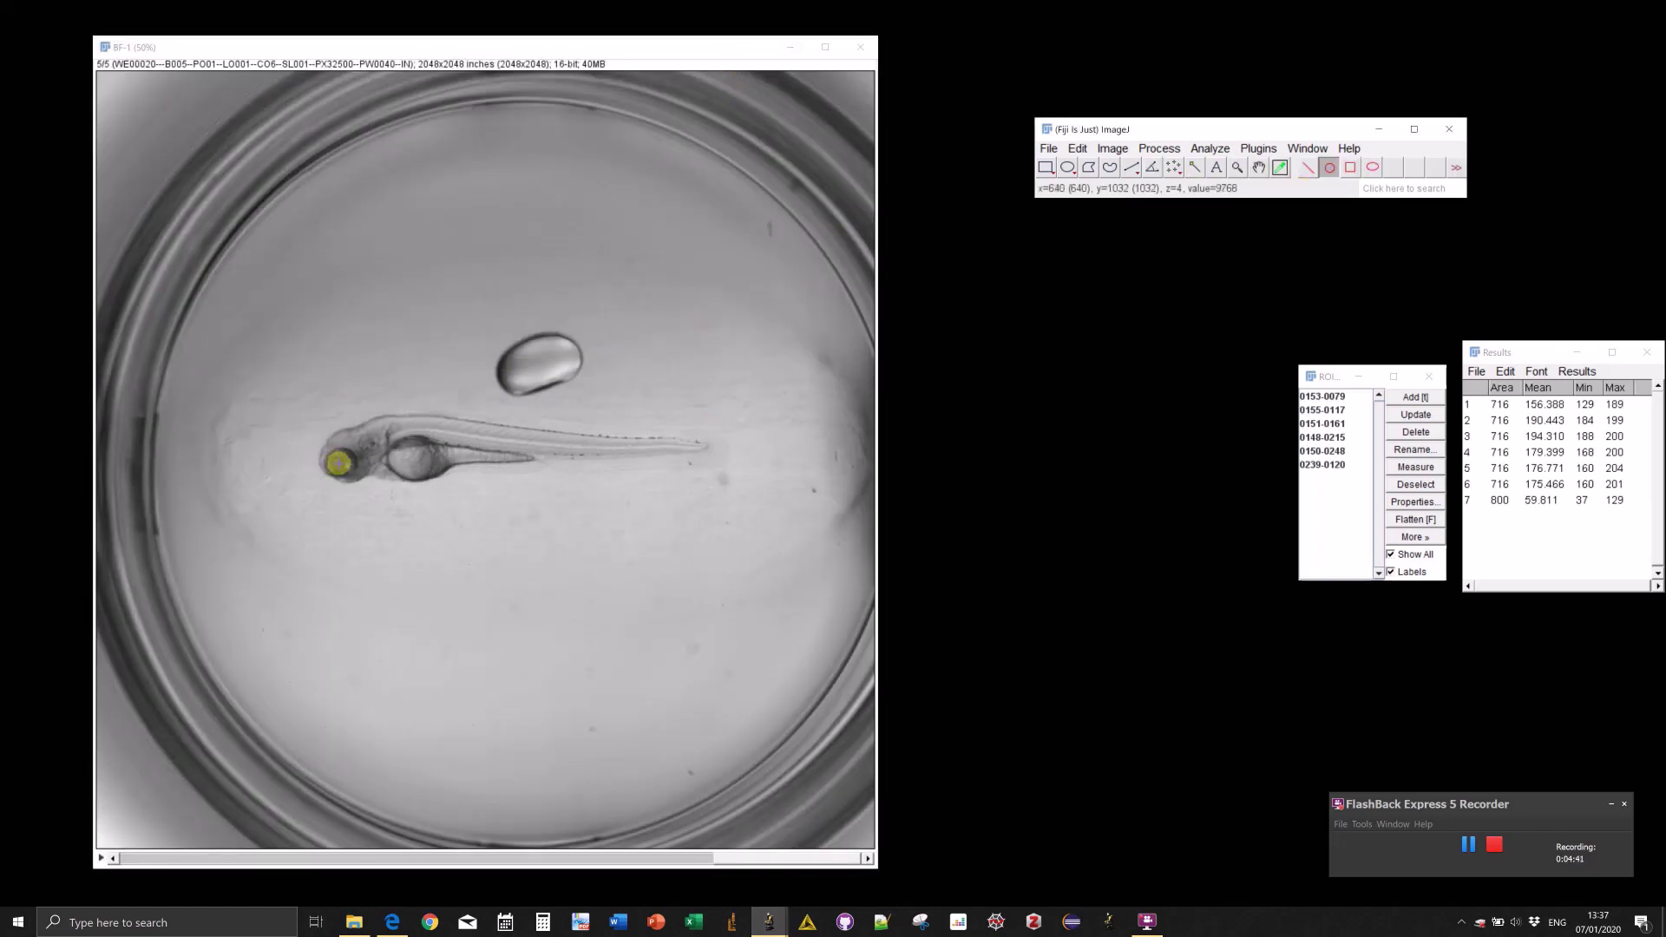
double_click(1330, 168)
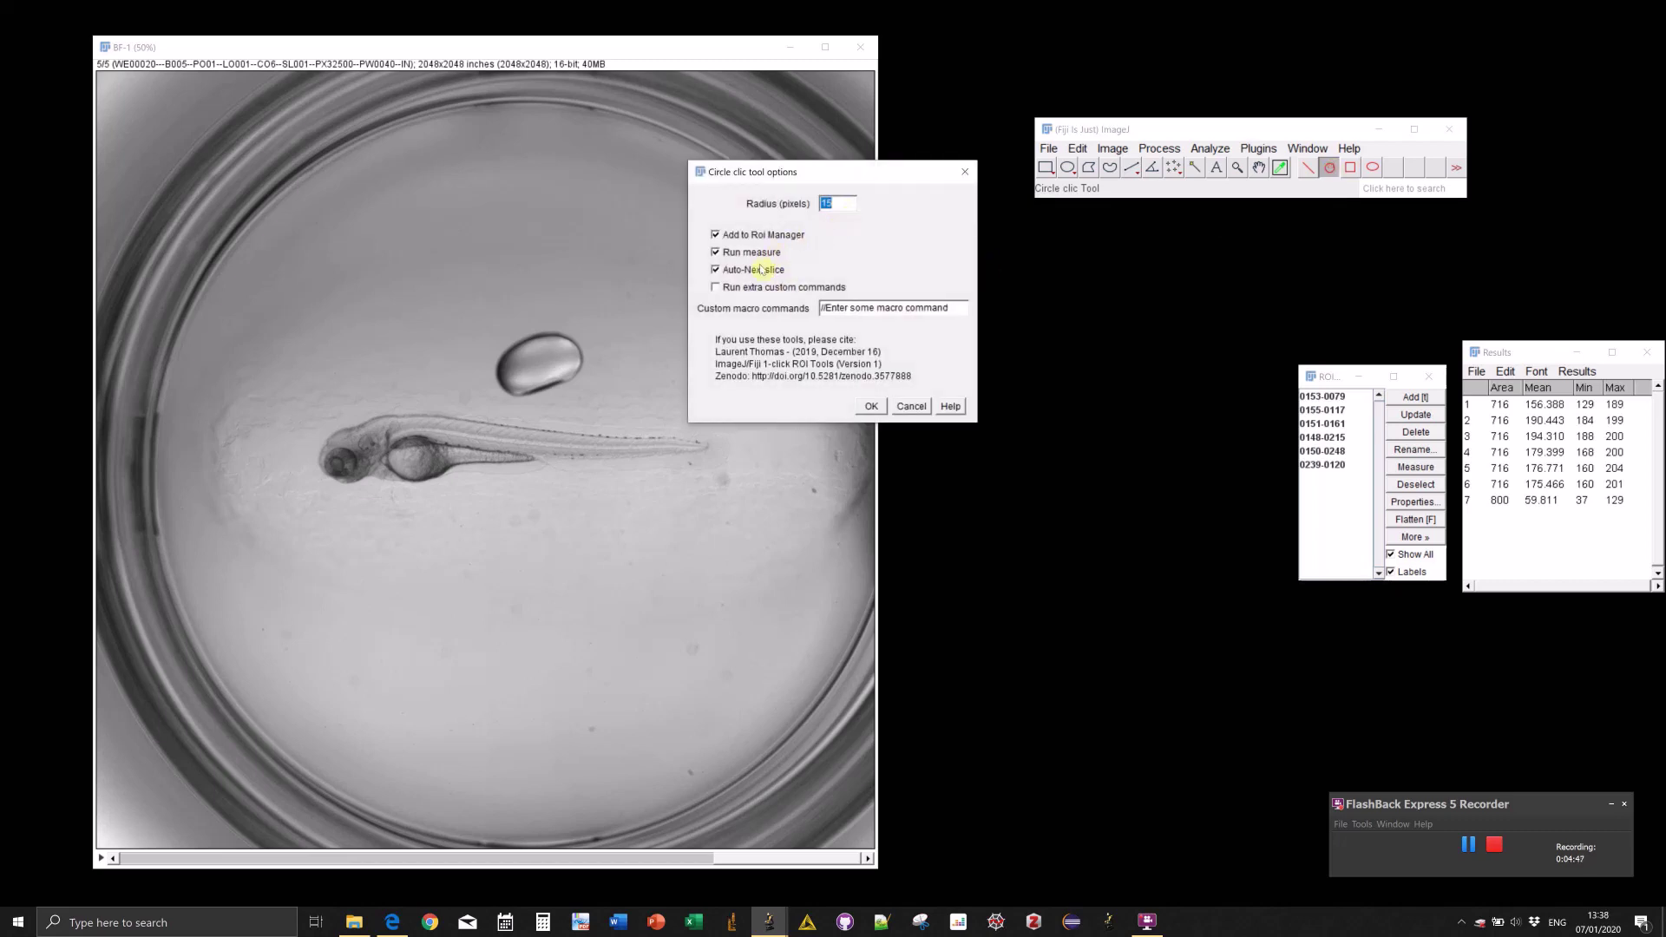
left_click(873, 406)
scroll(386, 533, "up", 4)
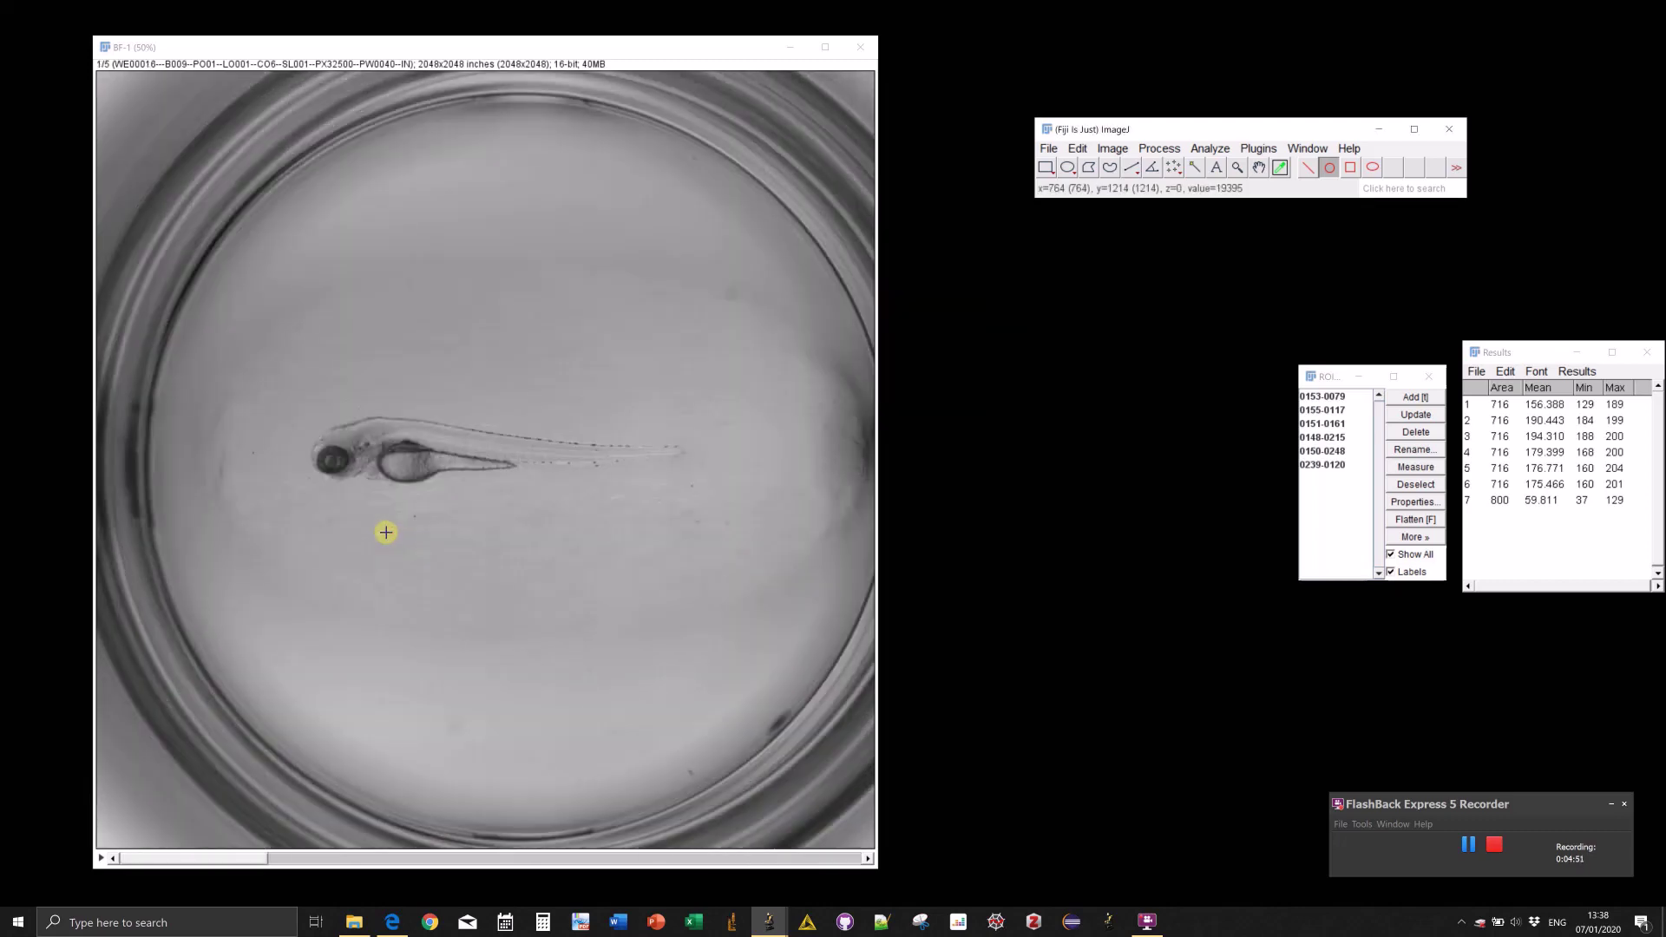
left_click(330, 457)
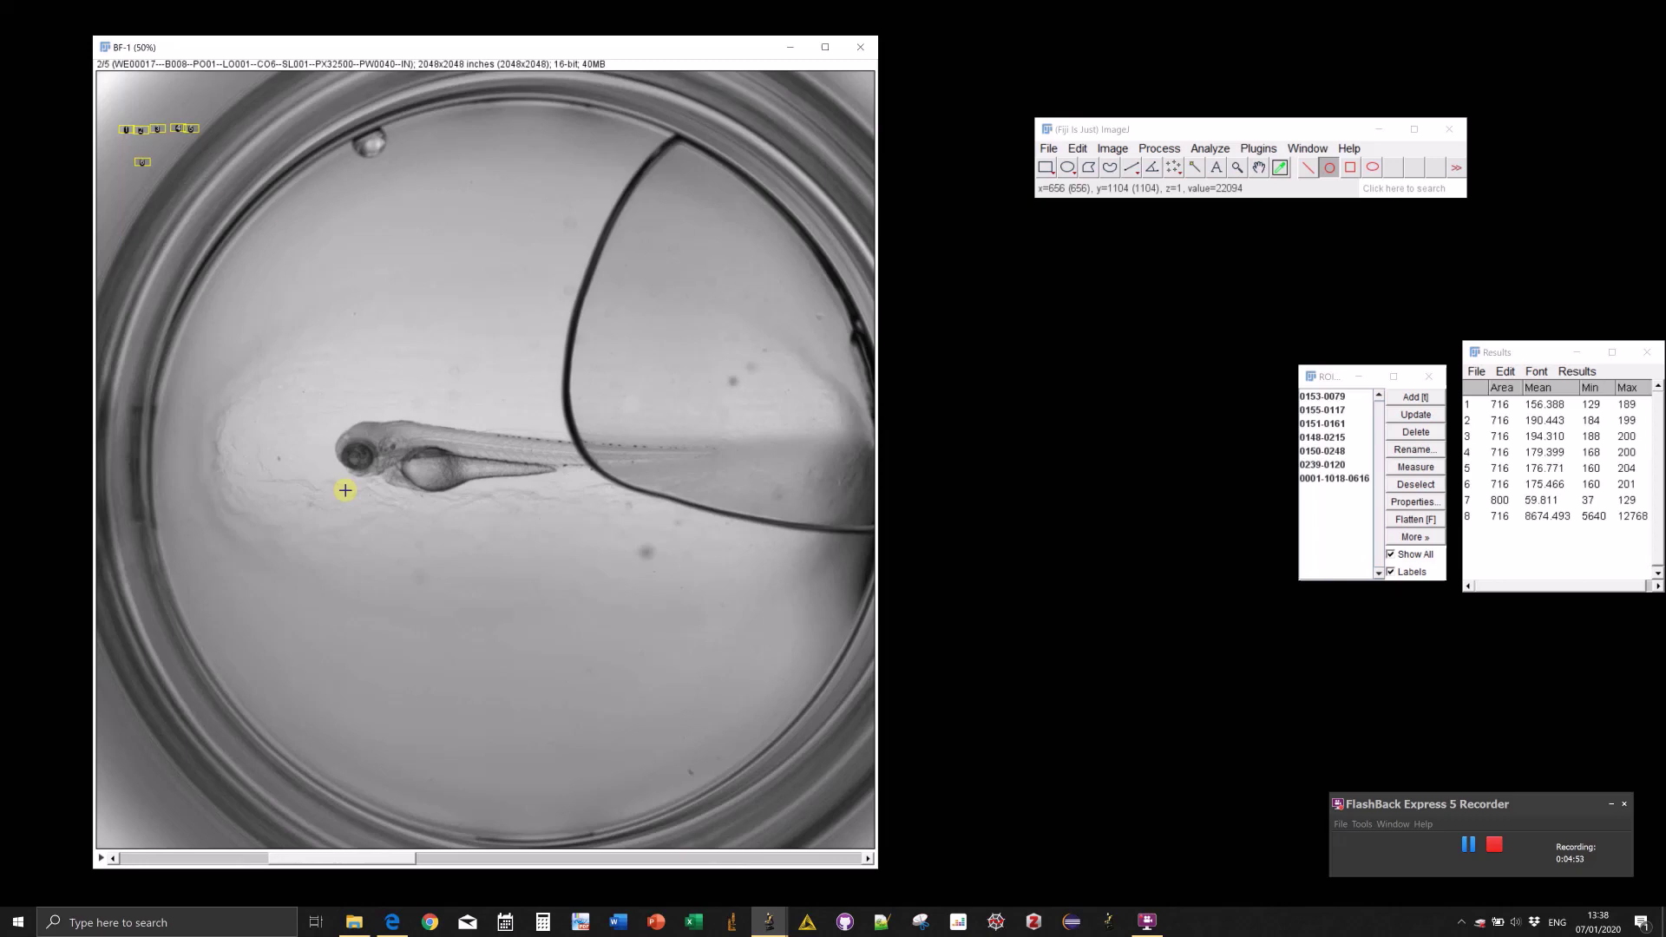
scroll(345, 490, "up", 1)
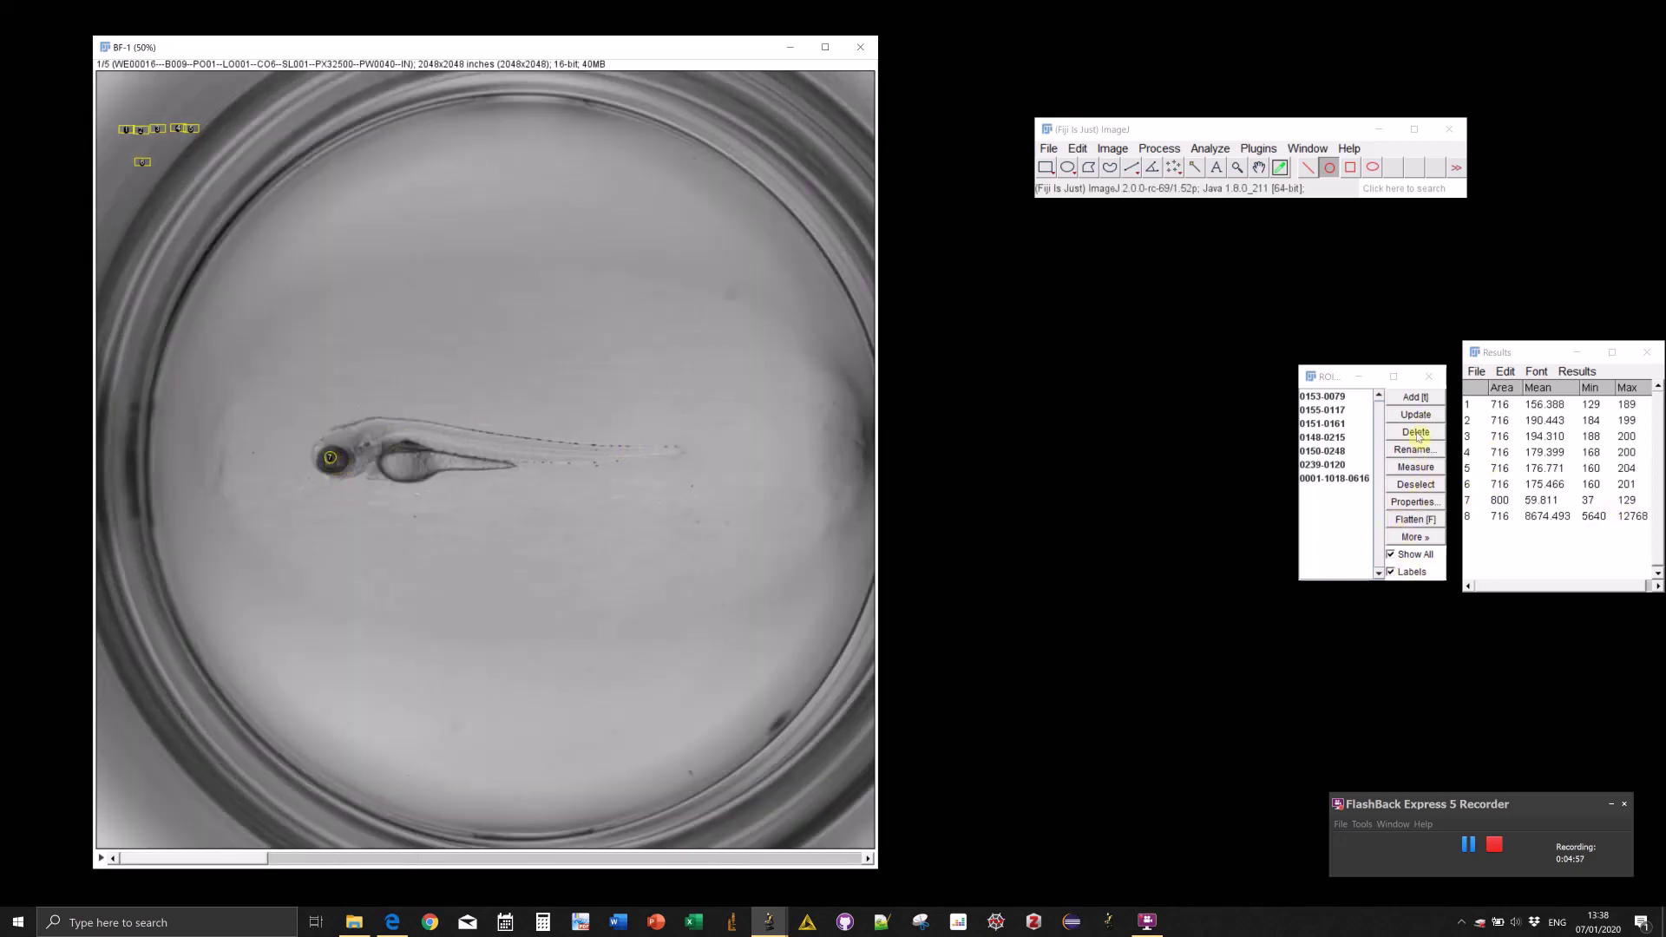
Delete every ROI from the ROI Manager and set the circle tool radius to 40 pixels.
left_click(1416, 433)
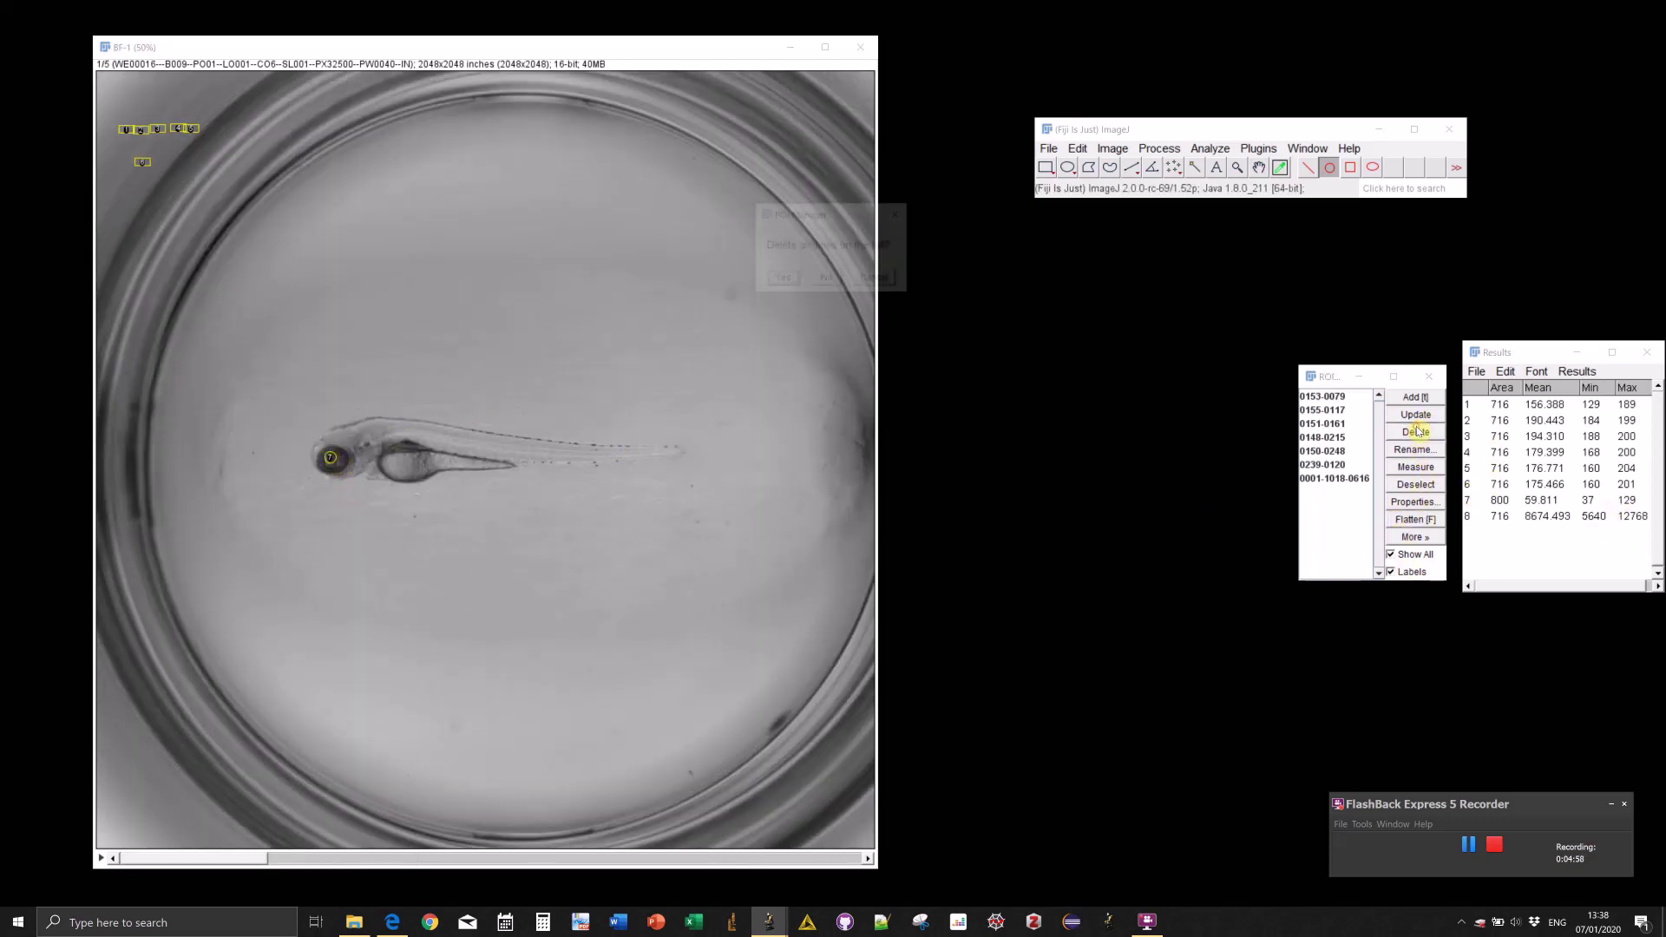
left_click(785, 280)
double_click(1329, 167)
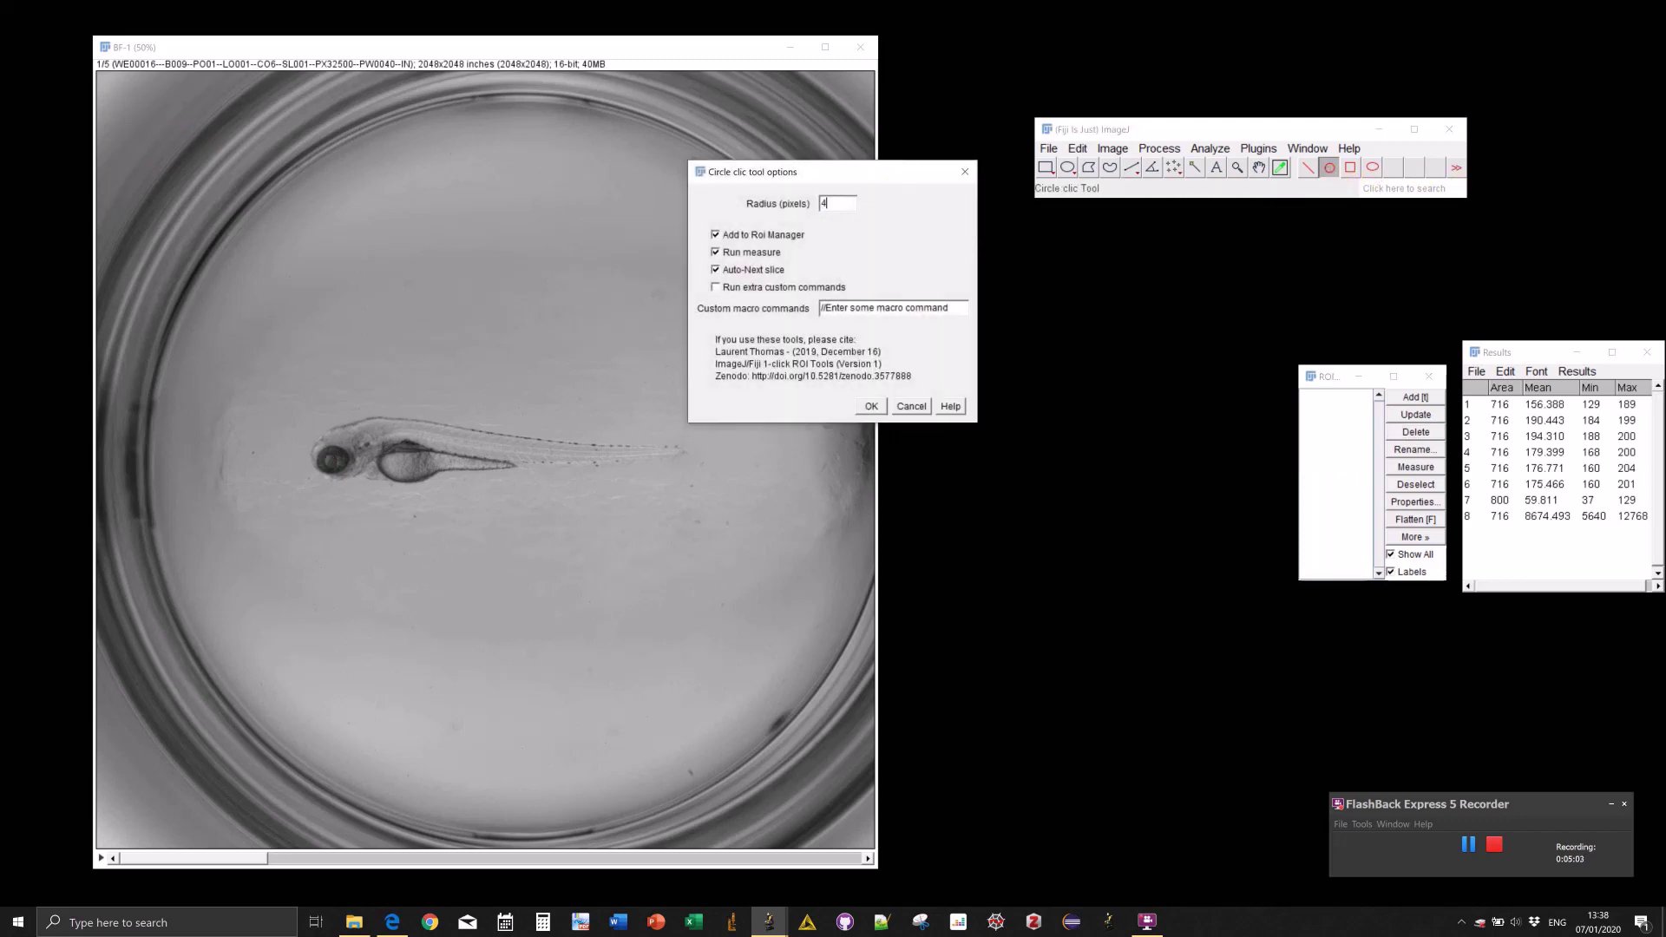
left_click(872, 406)
Mark the larva's eye with fixed-size circle ROIs across the slices, then reopen the circle tool options.
left_click(333, 457)
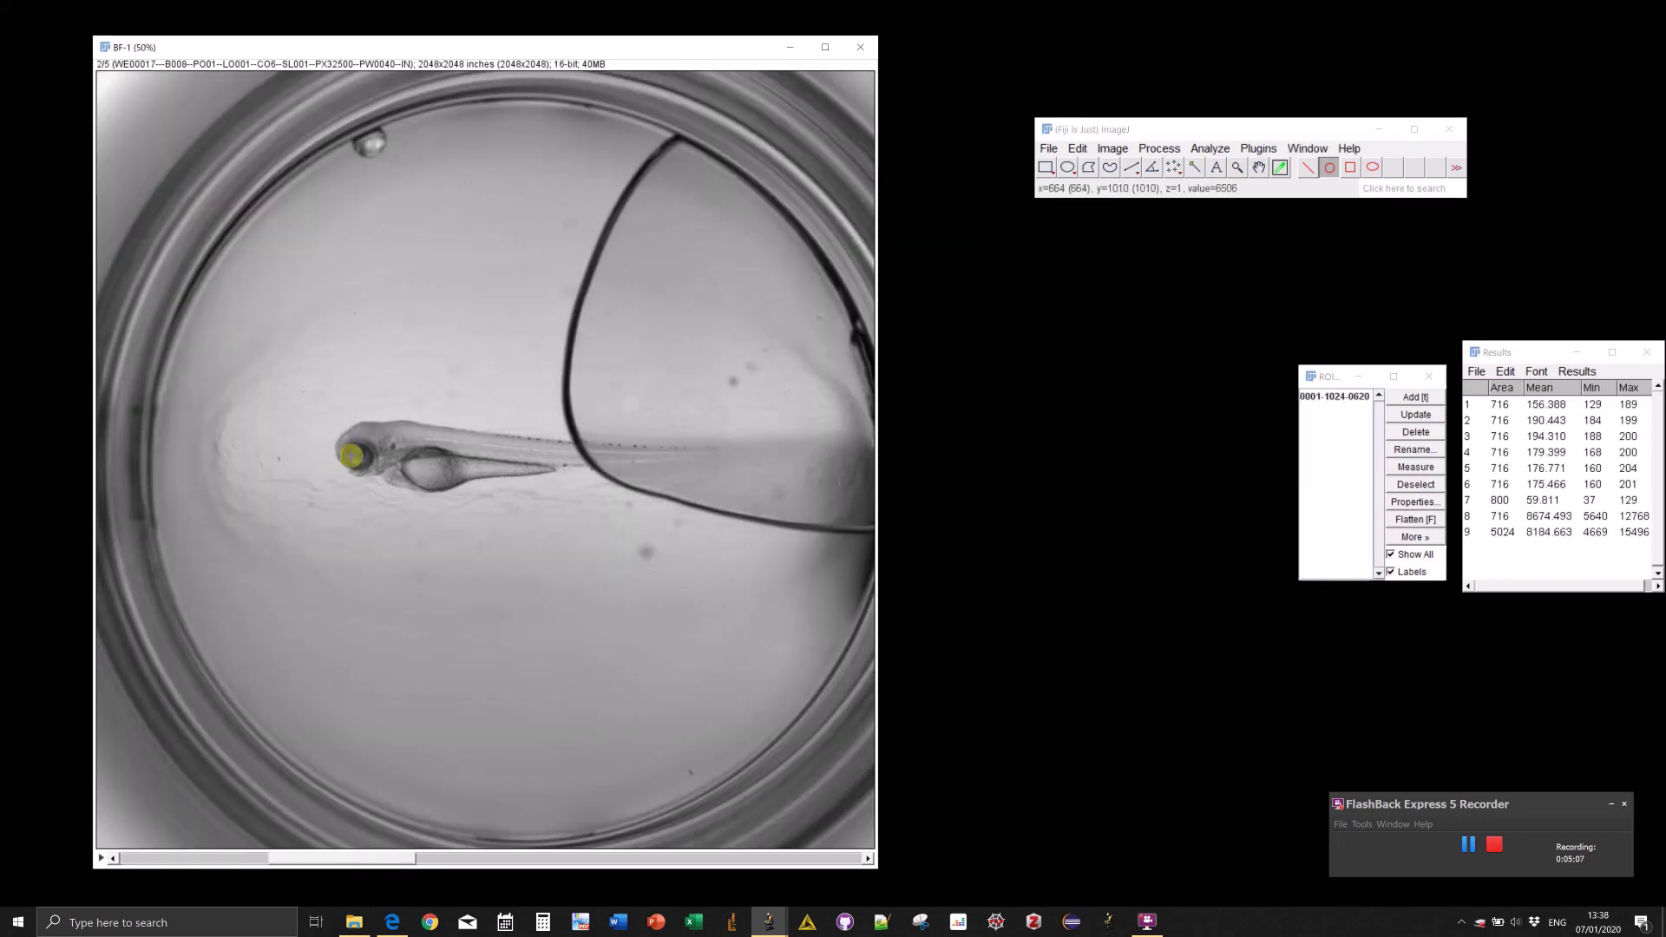
left_click(356, 458)
scroll(356, 460, "down", 1)
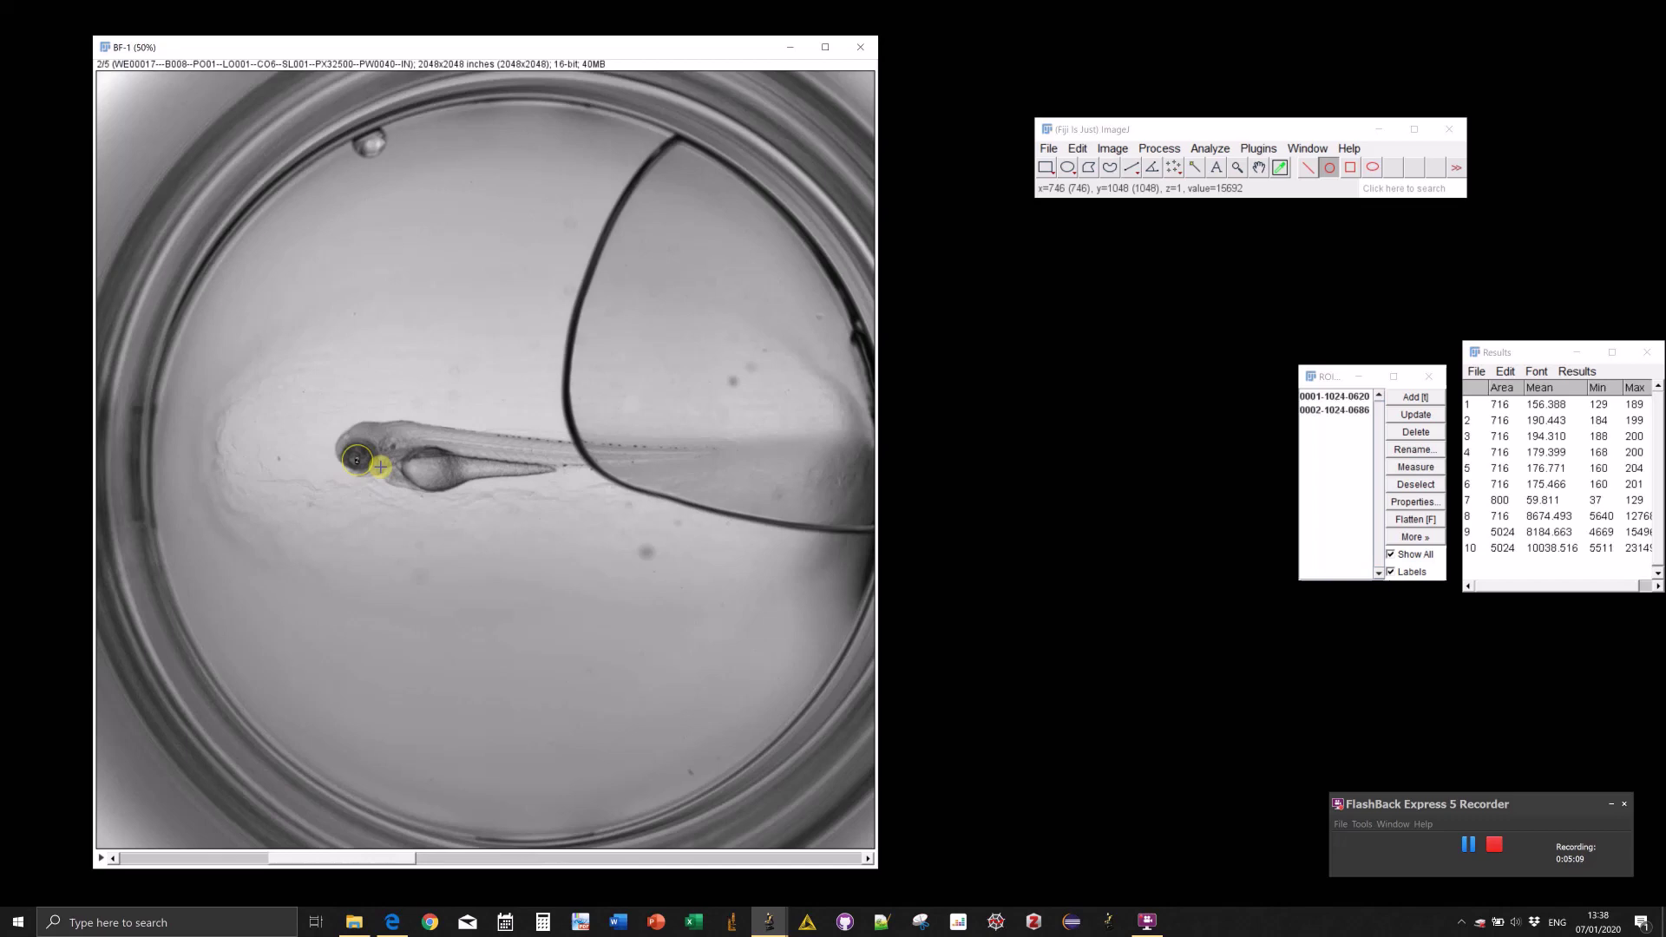
scroll(354, 459, "up", 1)
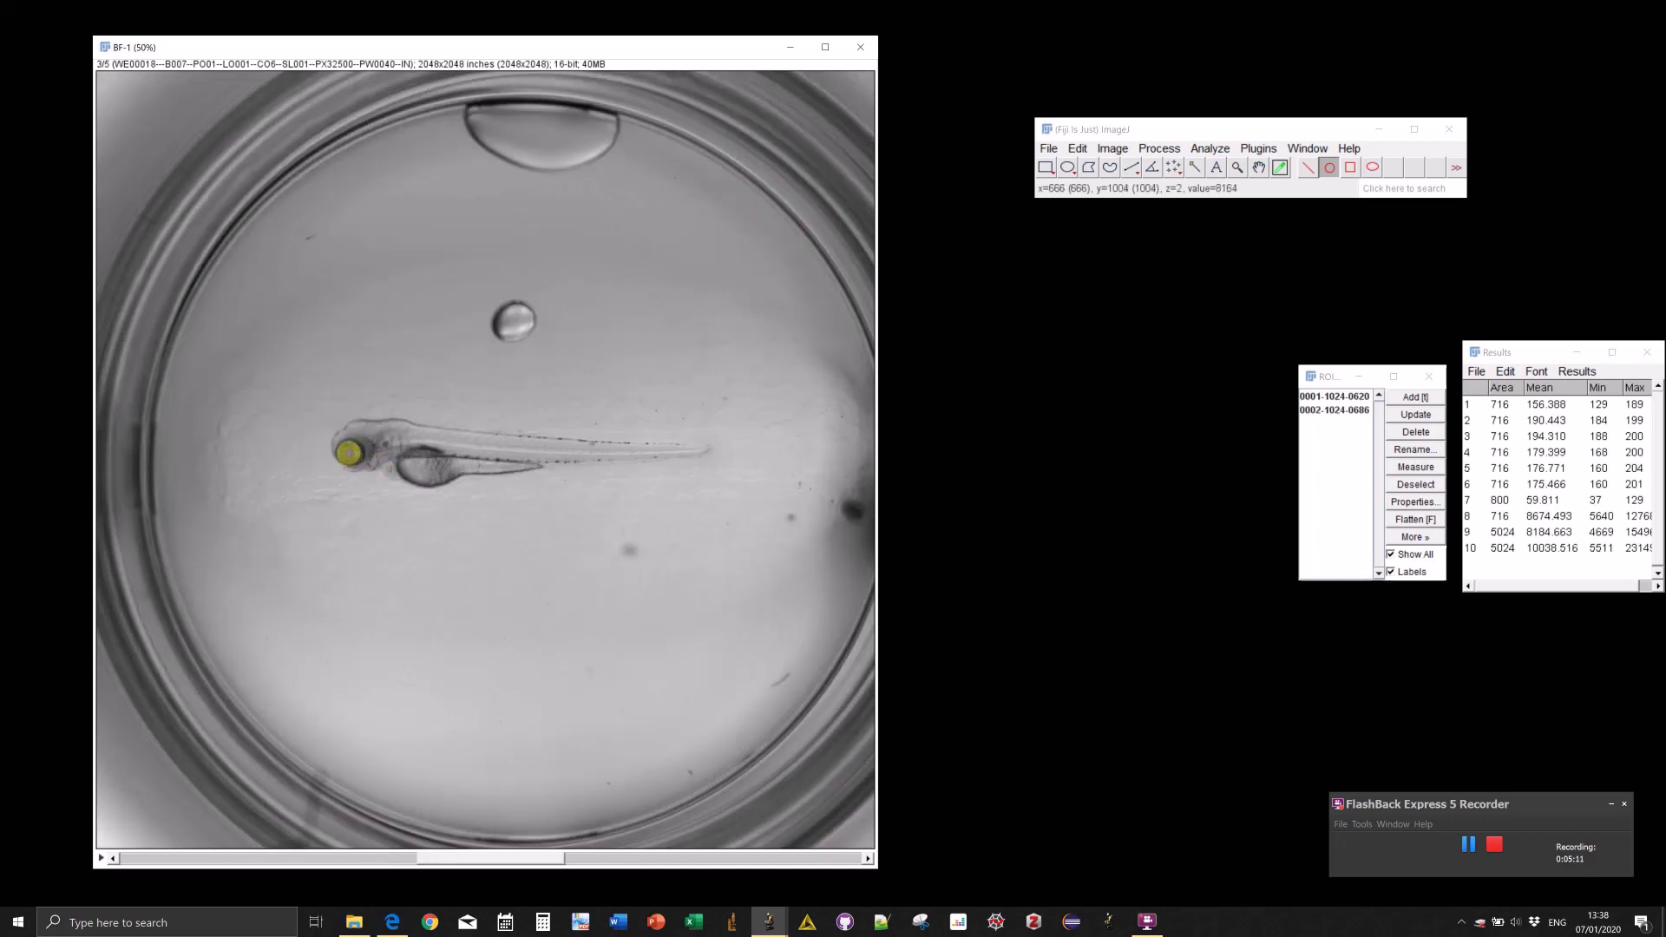
left_click(348, 452)
scroll(621, 491, "up", 1)
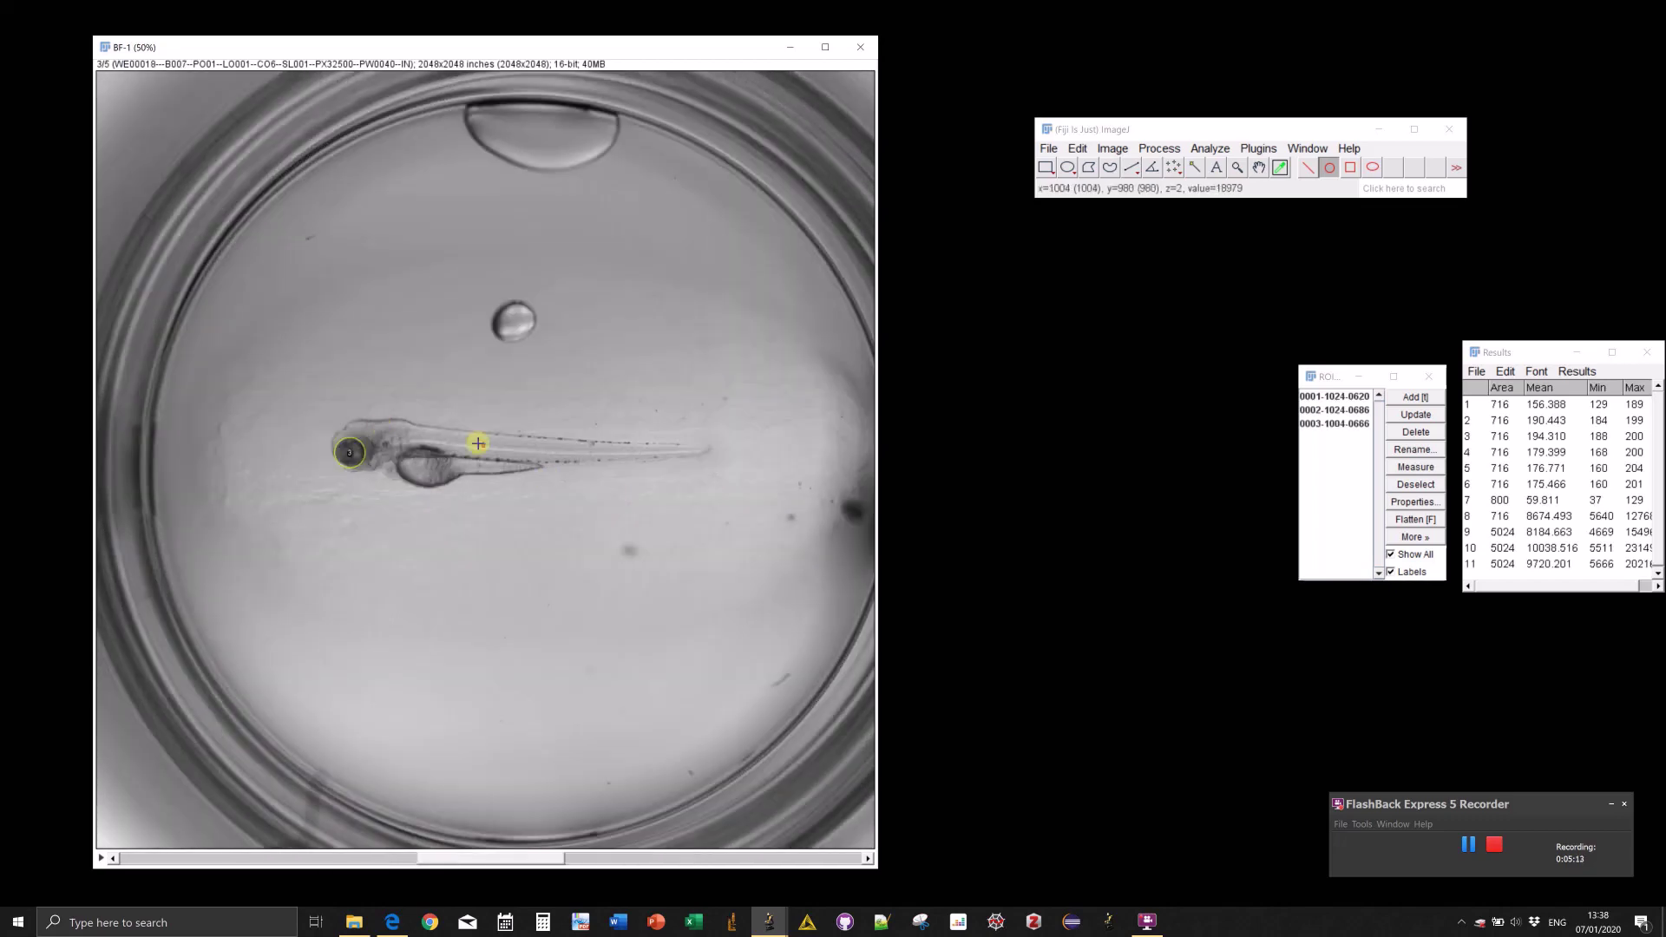
scroll(472, 452, "up", 2)
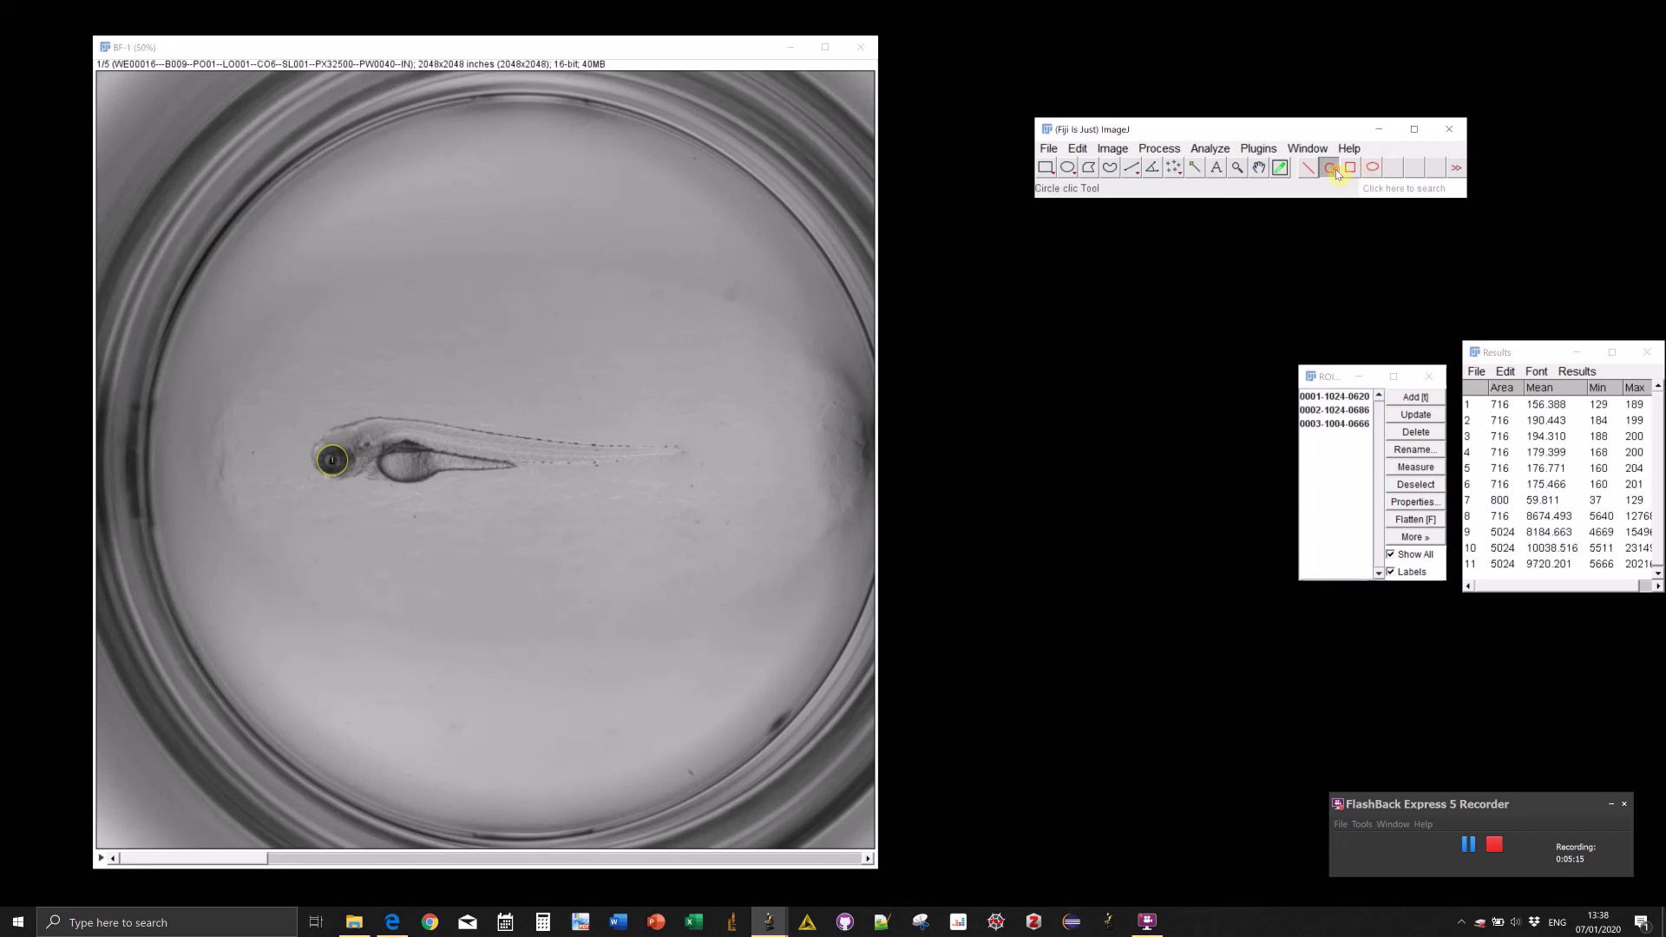
double_click(1336, 173)
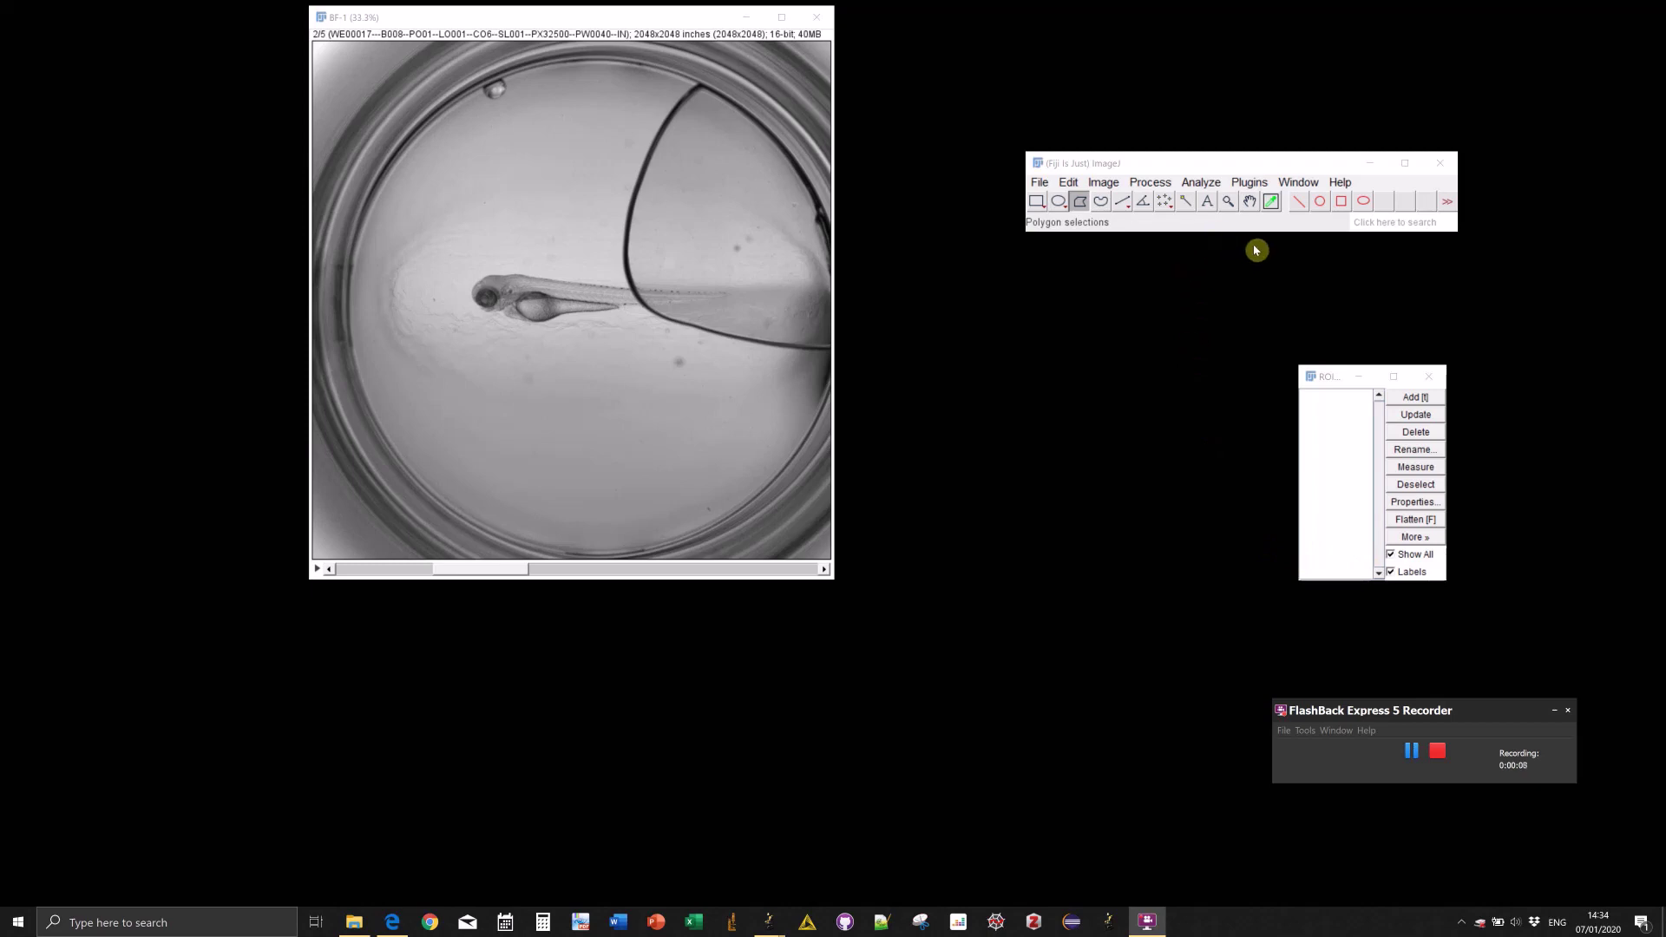
Clear the Invert custom macro from the Rotated Rectangle clic tool, keeping 100×200 pixels at 0°.
left_click(1338, 202)
double_click(1339, 202)
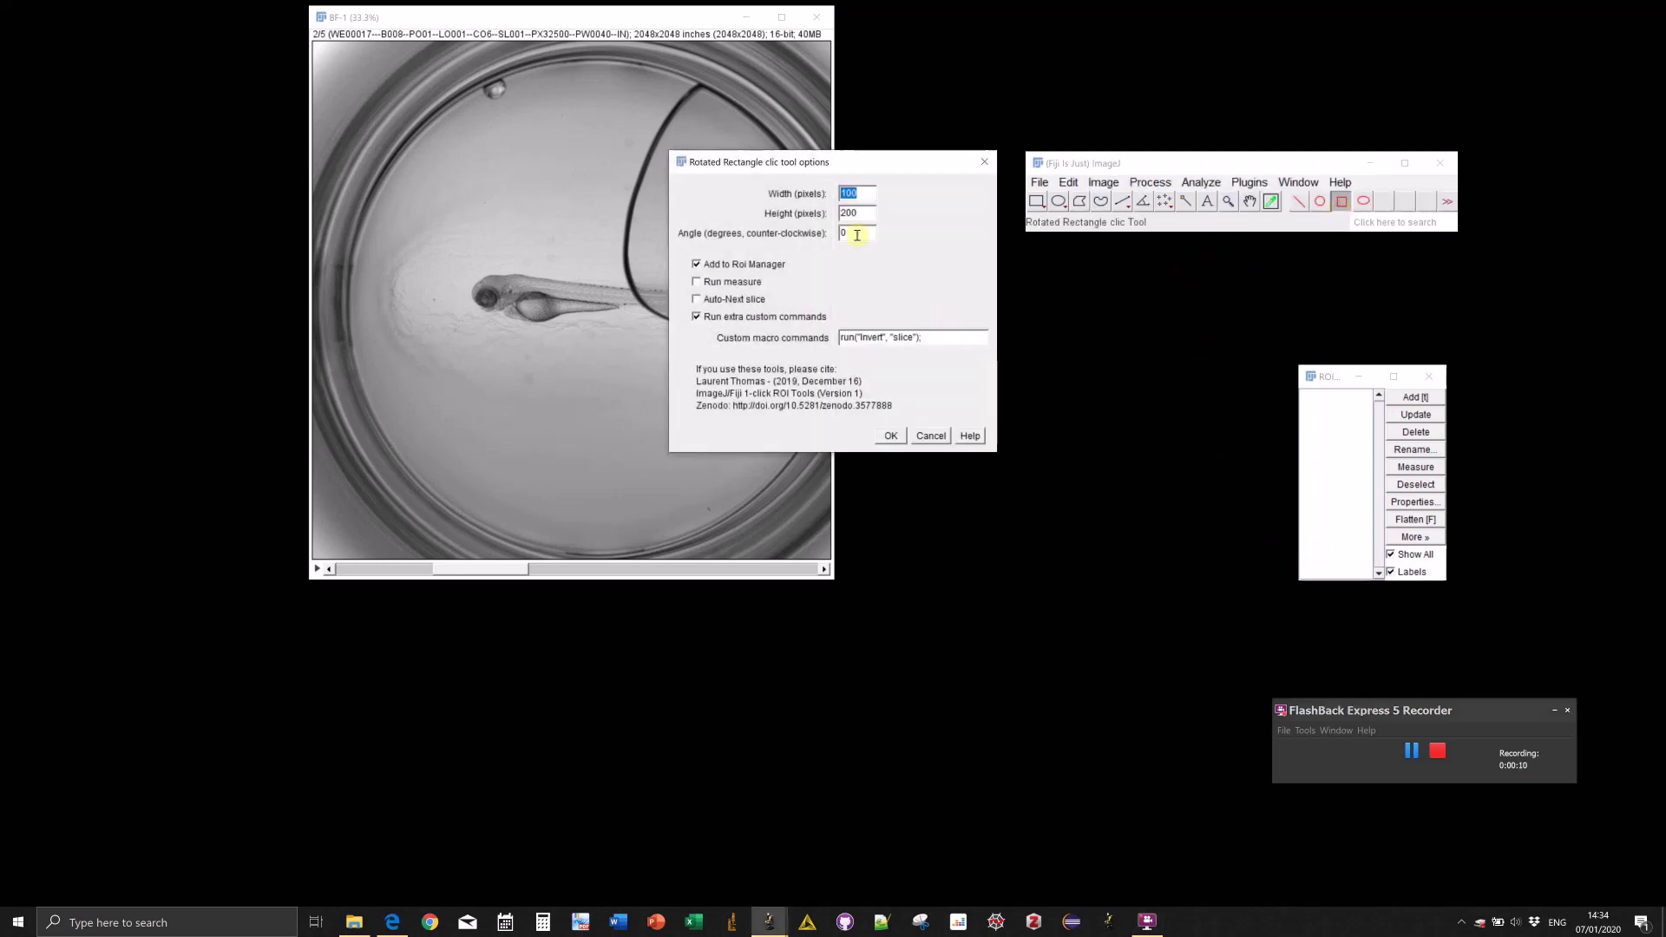
left_click_drag(858, 168, 1092, 313)
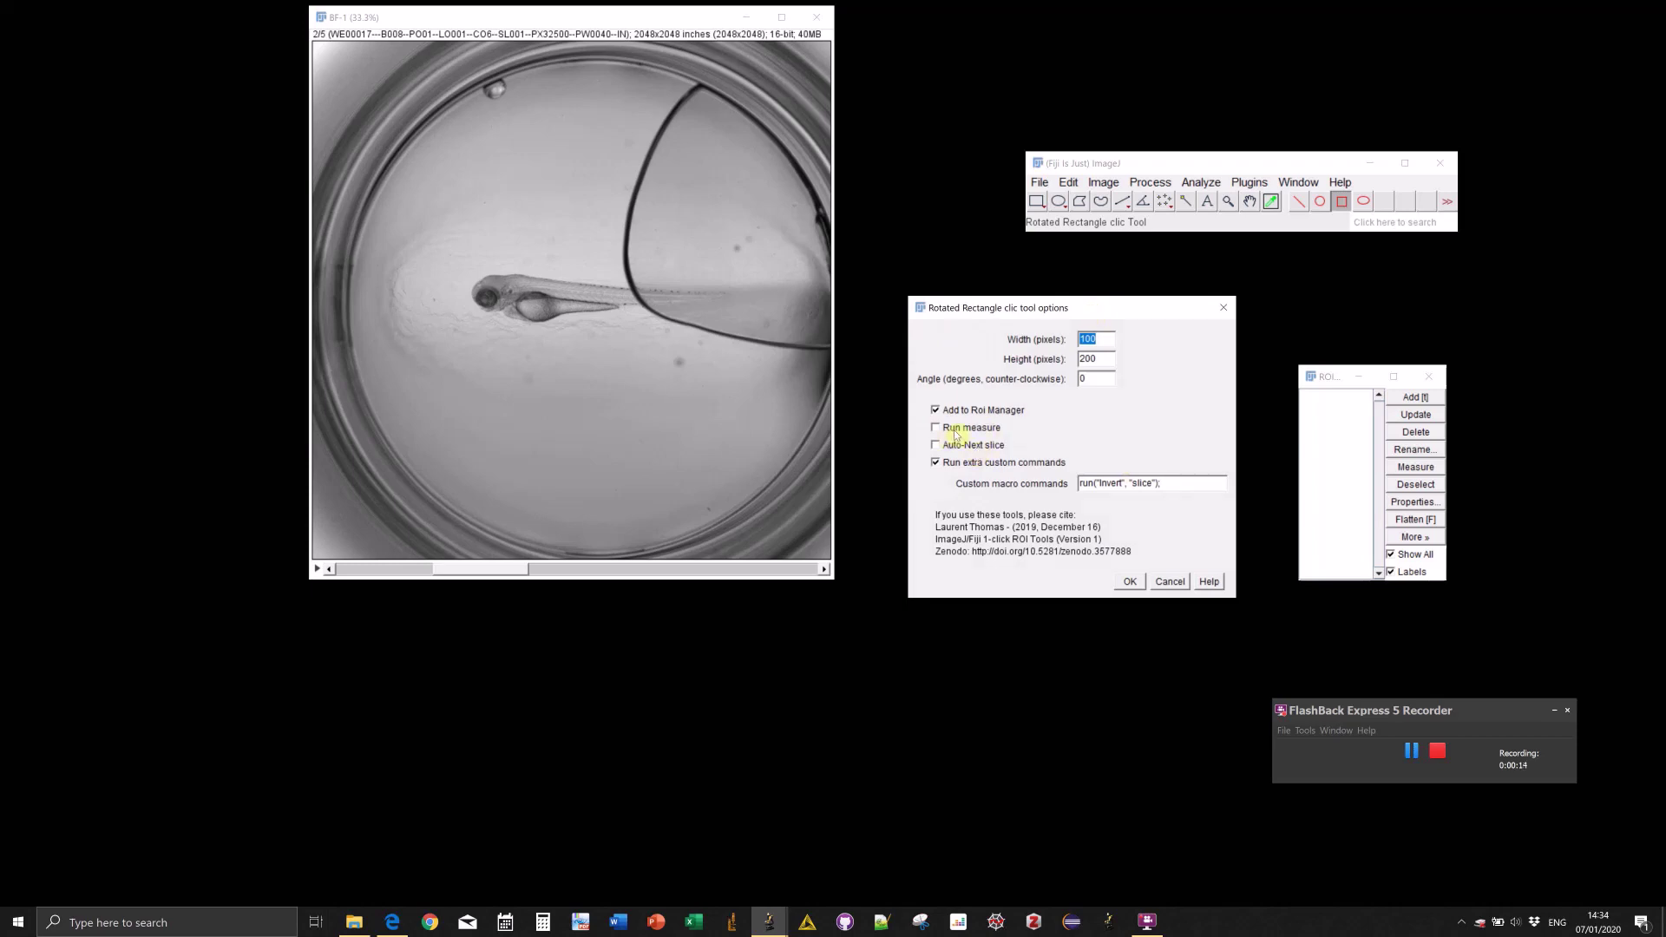
left_click_drag(1177, 476, 1004, 483)
key("BackSpace")
left_click(968, 468)
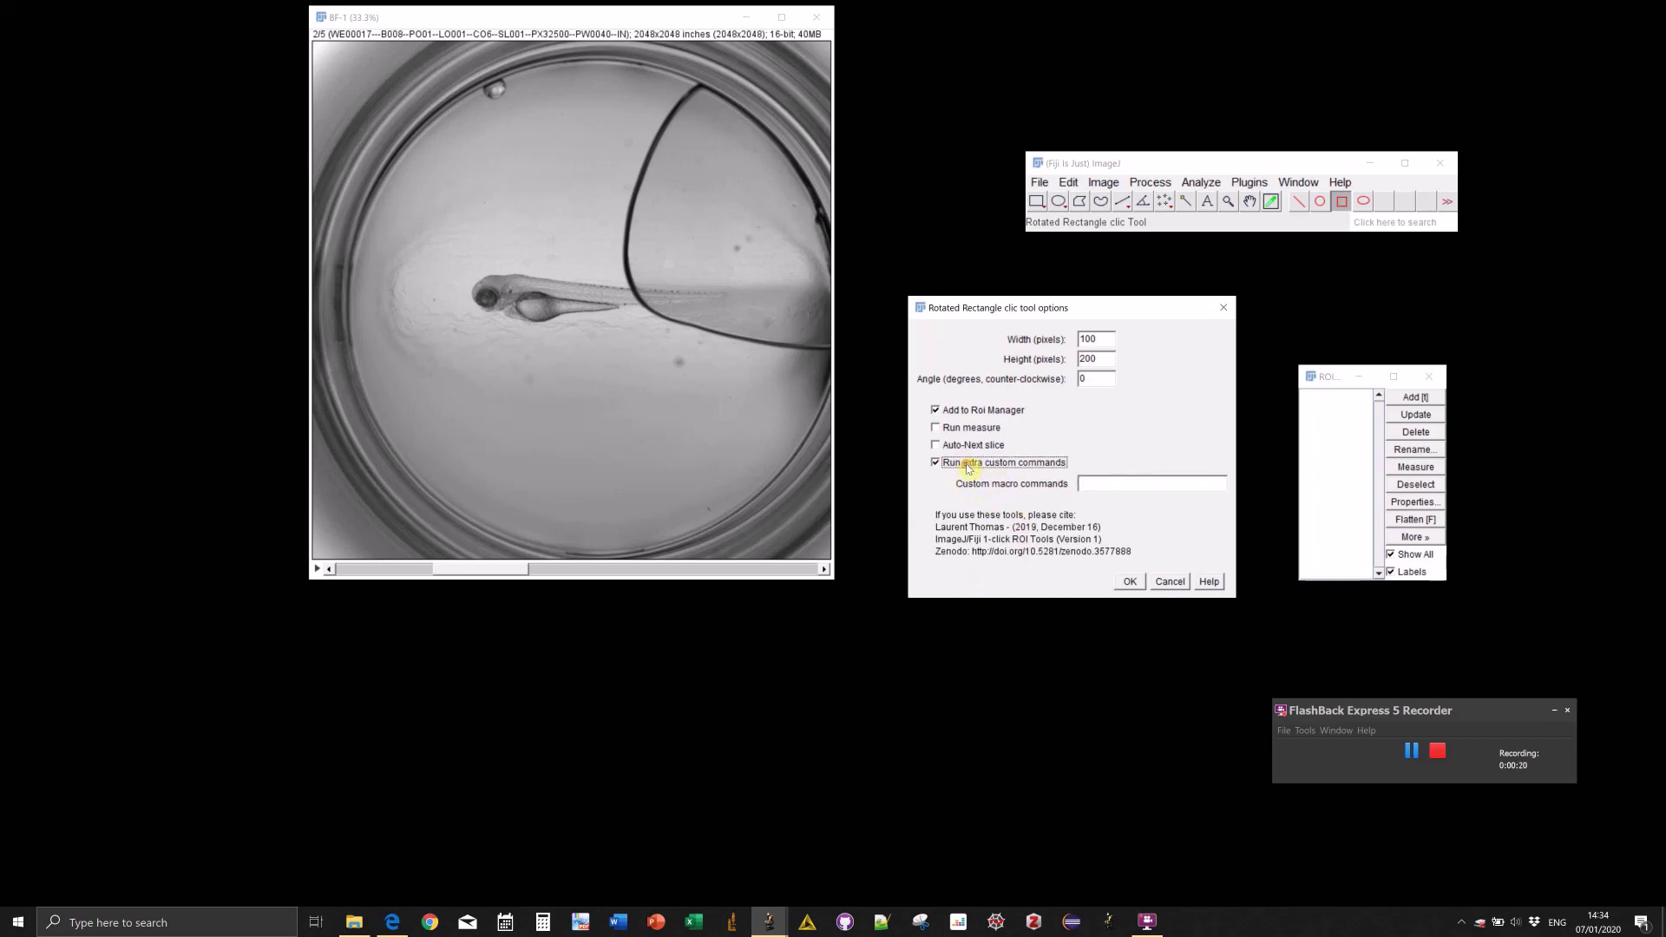
Confirm the rotated-rectangle settings and start the Macro Recorder.
left_click(1129, 581)
left_click(1250, 182)
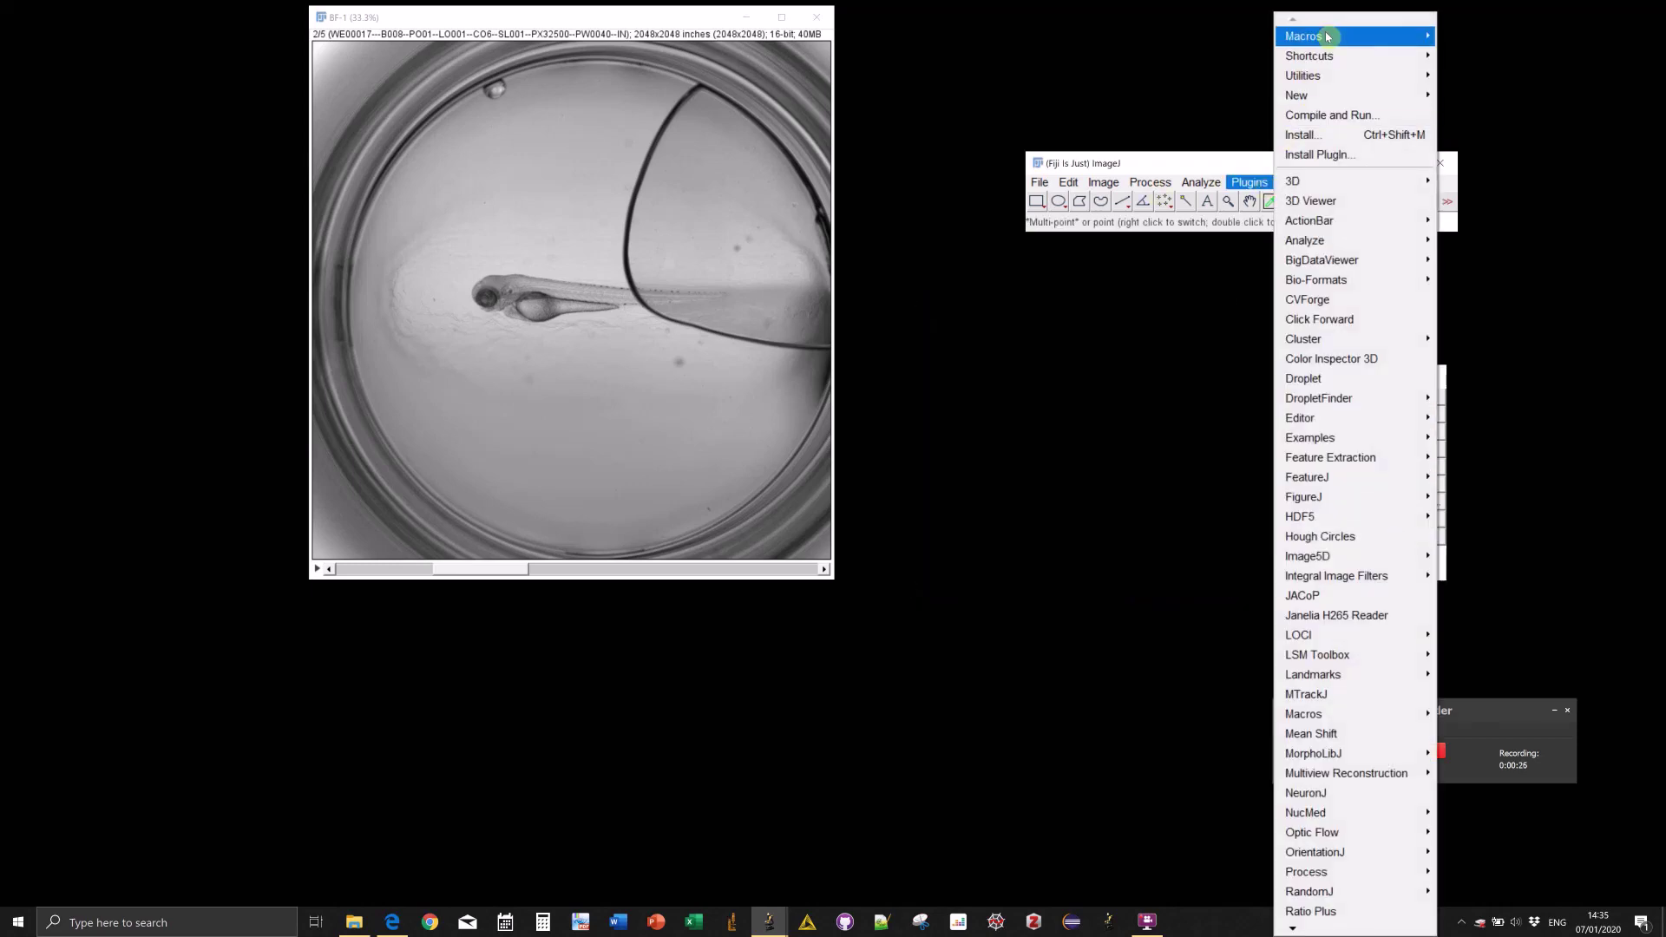
mouse_move(1327, 36)
left_click(1477, 130)
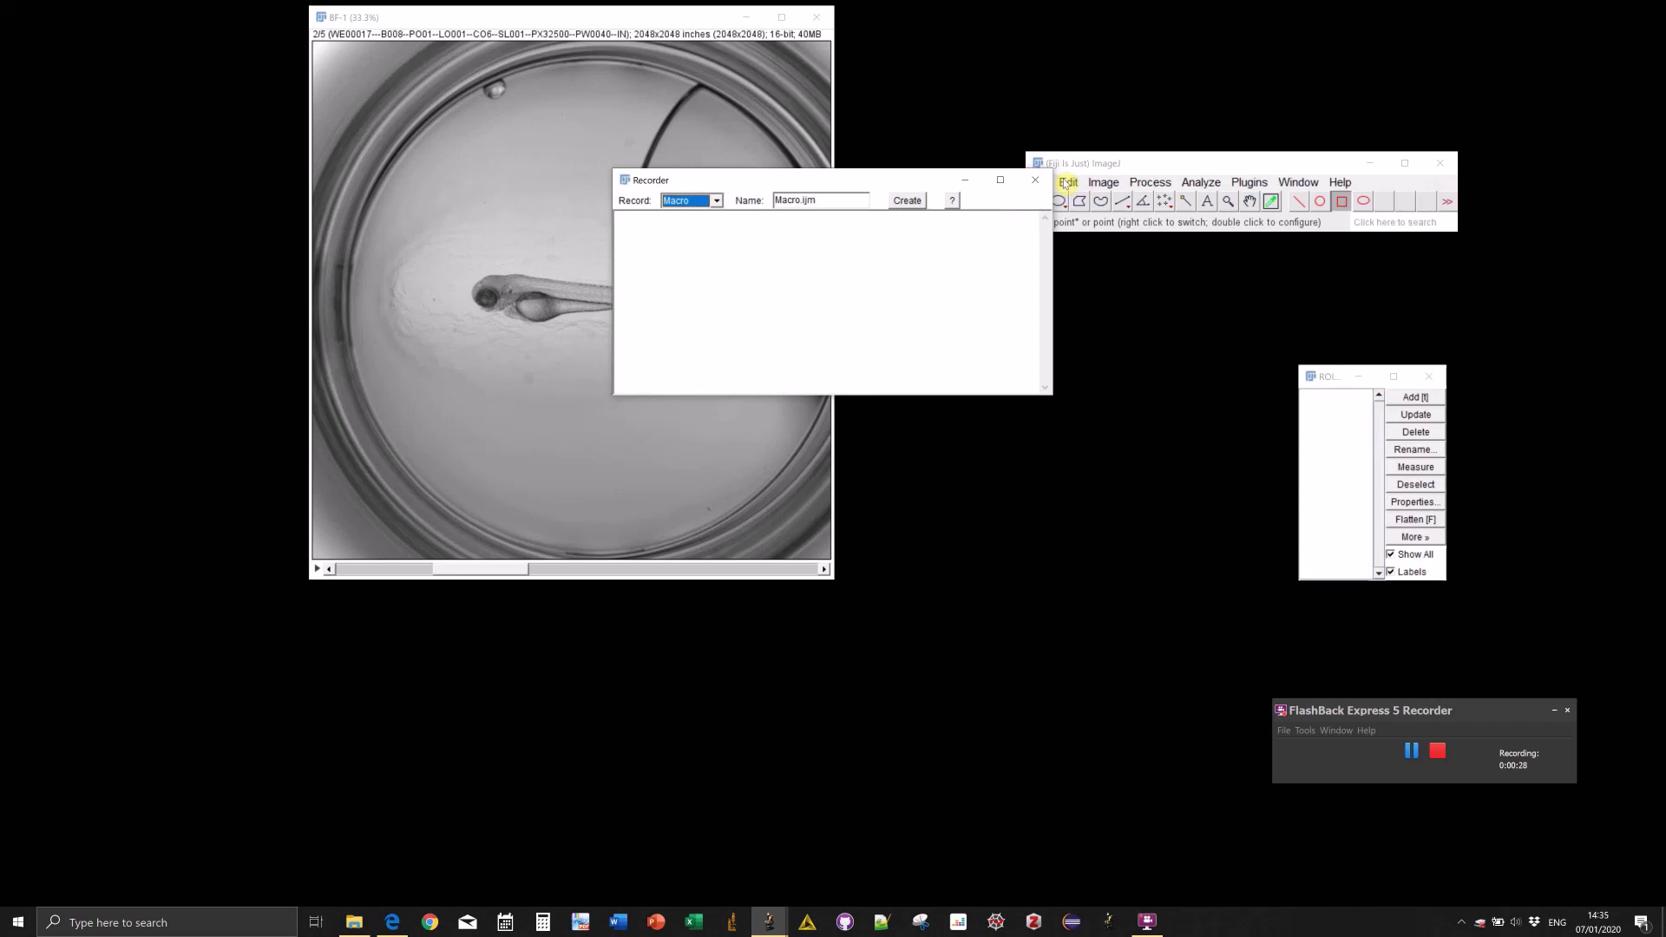
left_click_drag(893, 180, 1157, 421)
Invert only the current slice, select the recorded run("Invert", "slice"); line, then undo the inversion.
left_click(1115, 187)
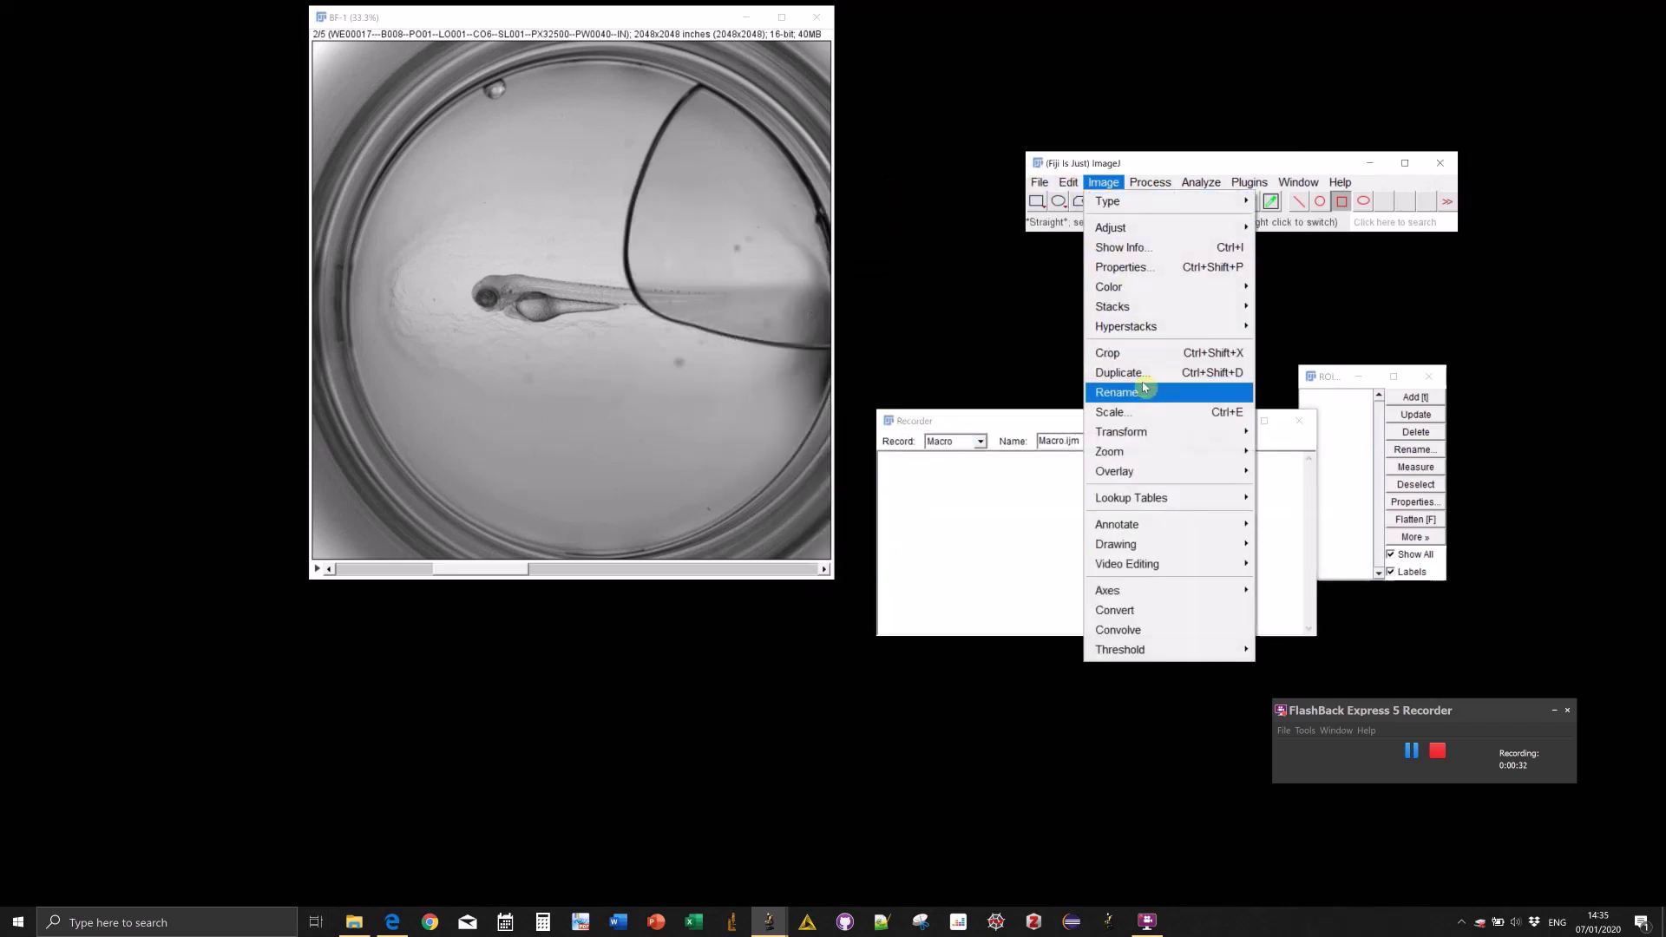
mouse_move(1068, 182)
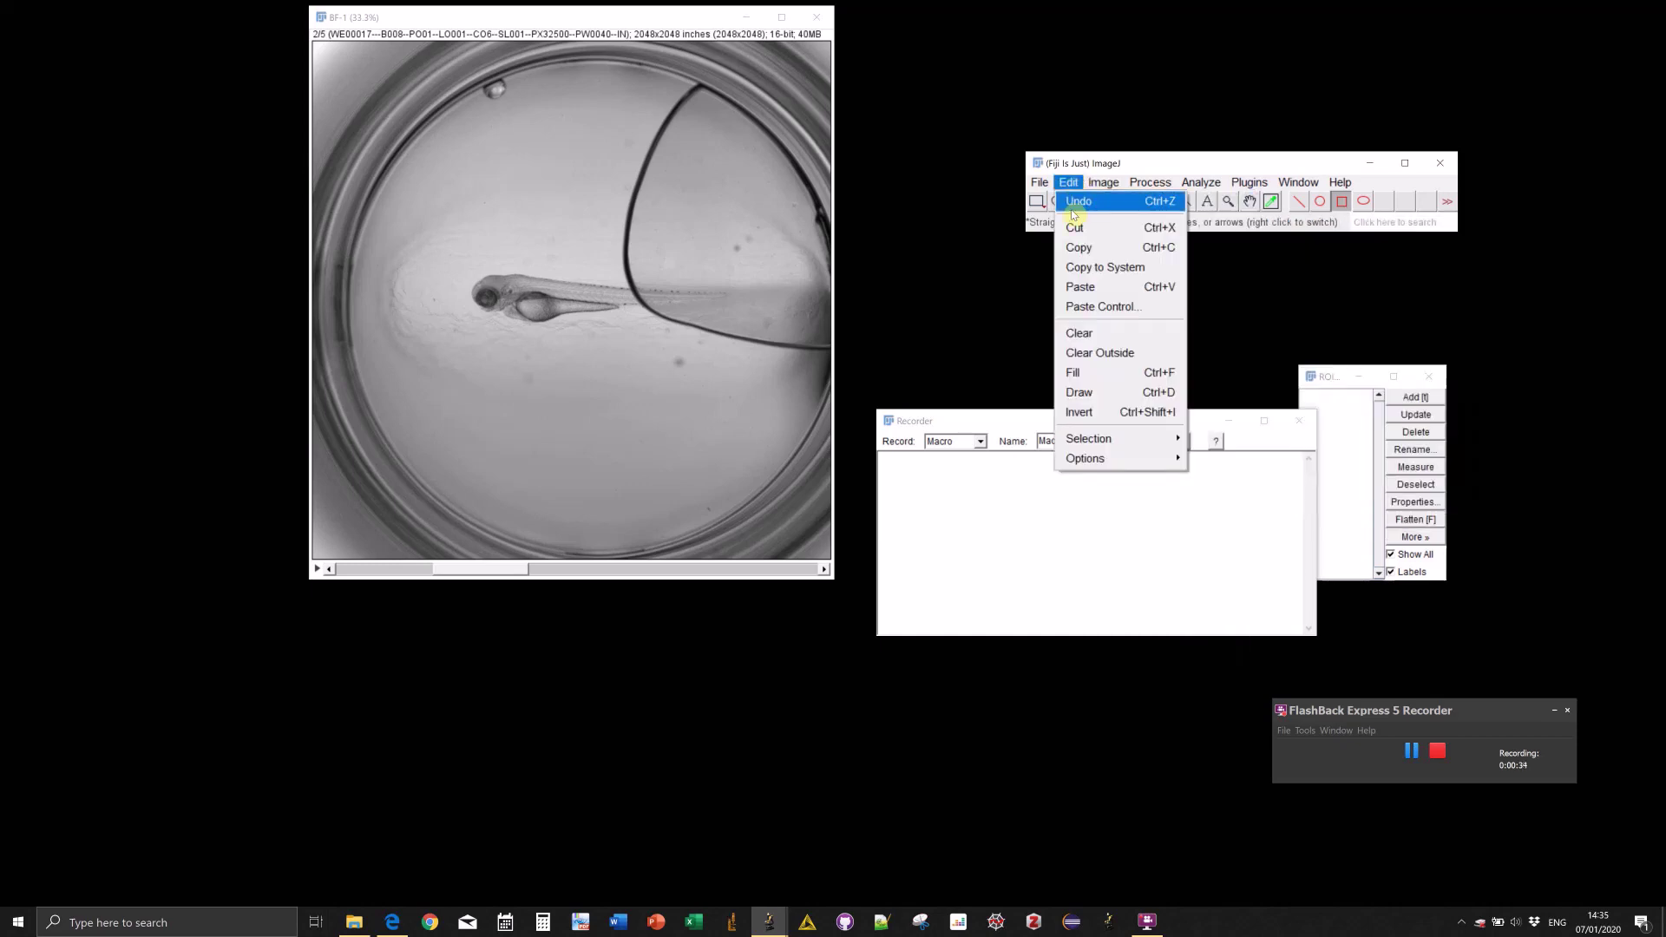
left_click(1081, 413)
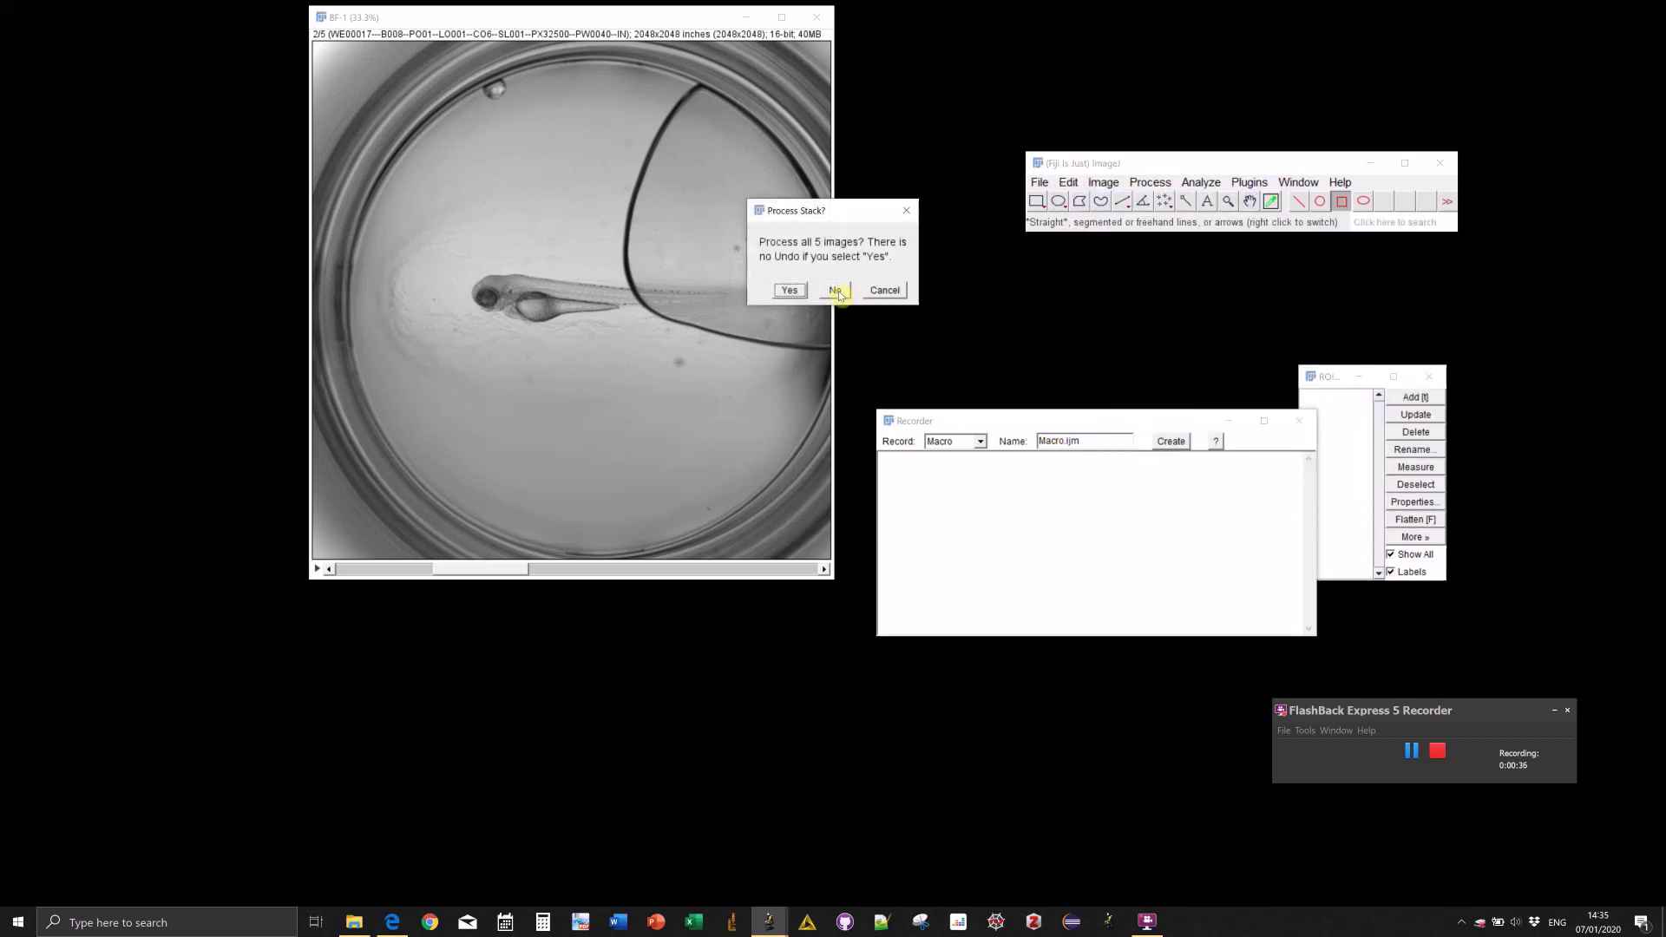
left_click(834, 290)
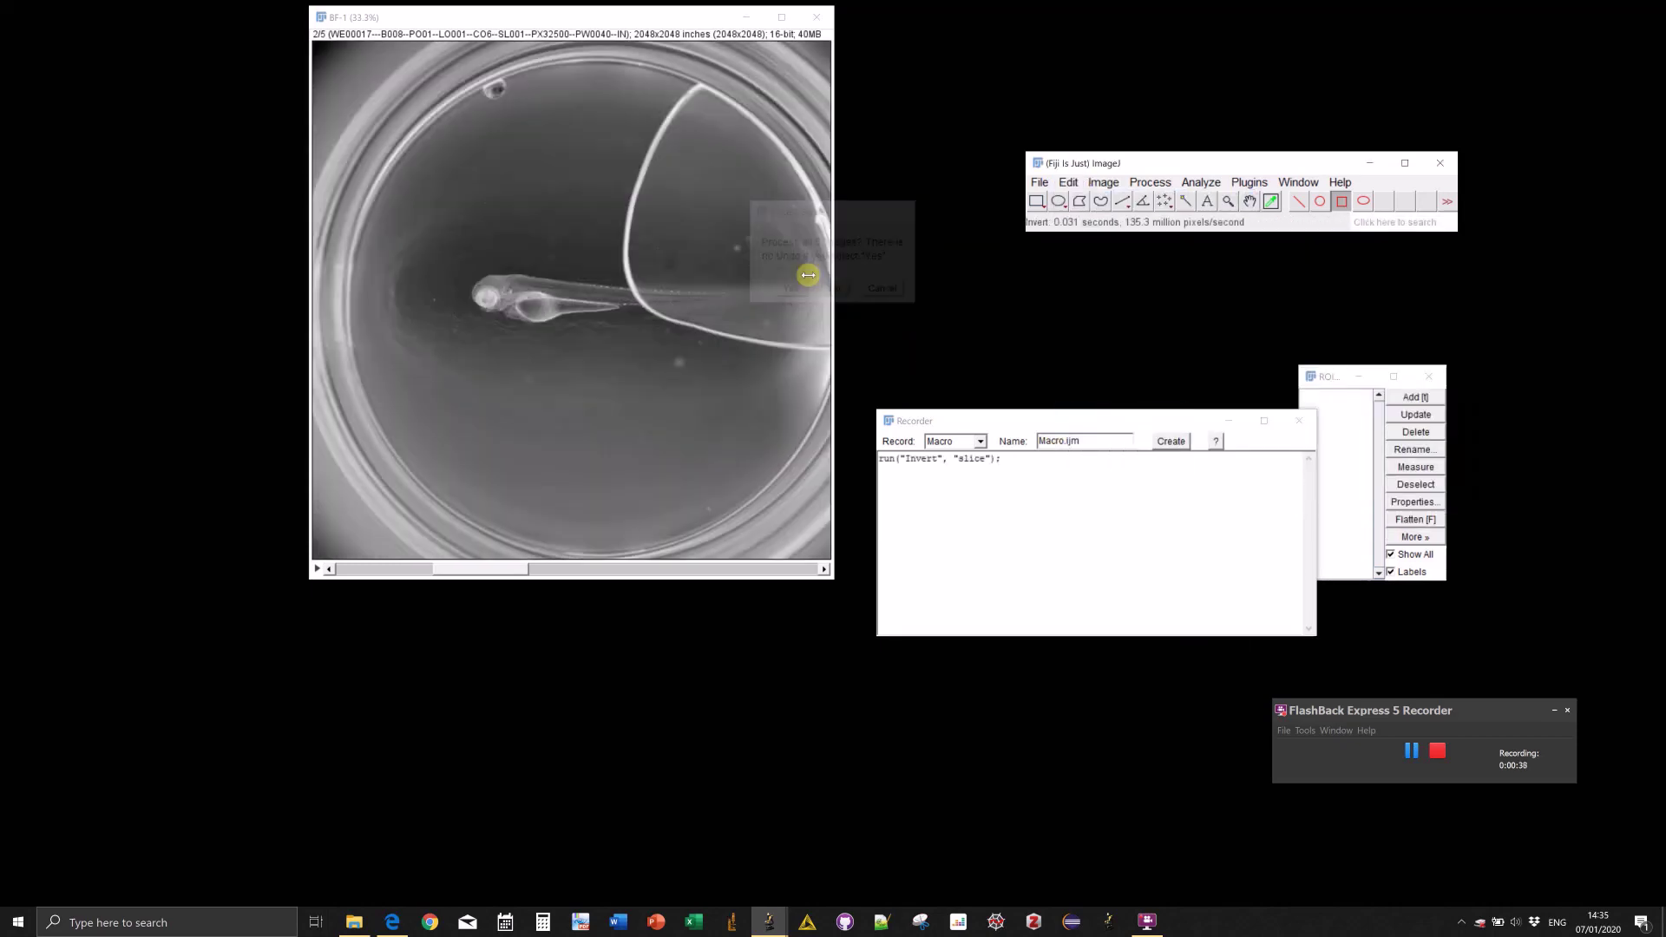
left_click_drag(1002, 458, 856, 455)
key("ctrl+c")
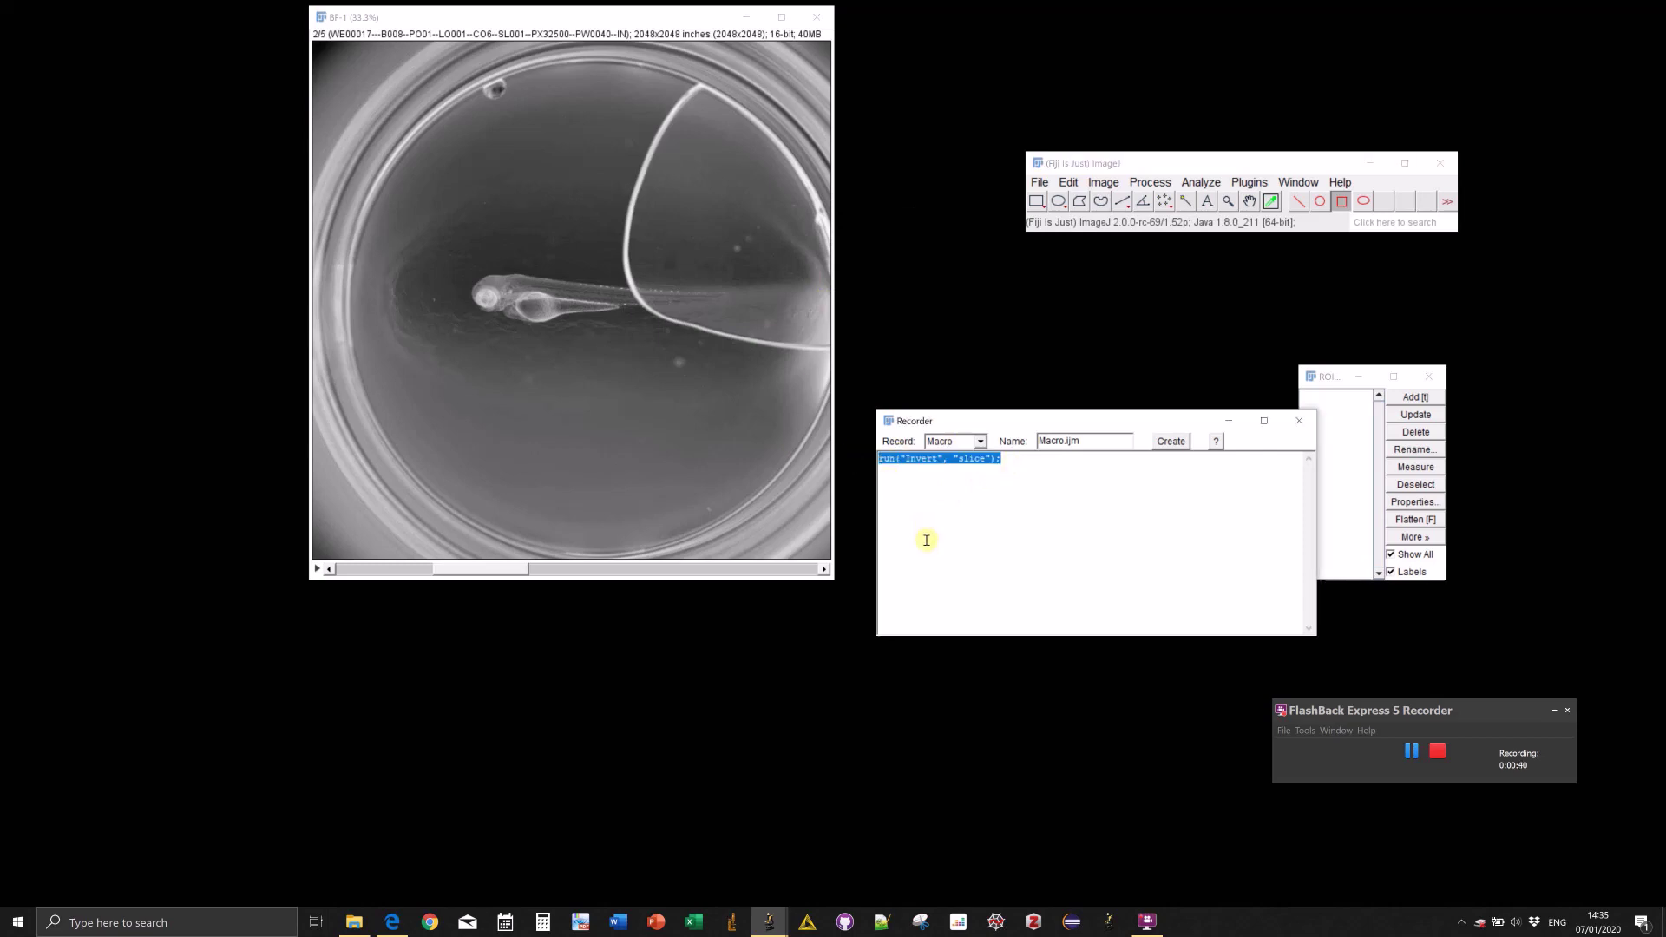
left_click(1069, 182)
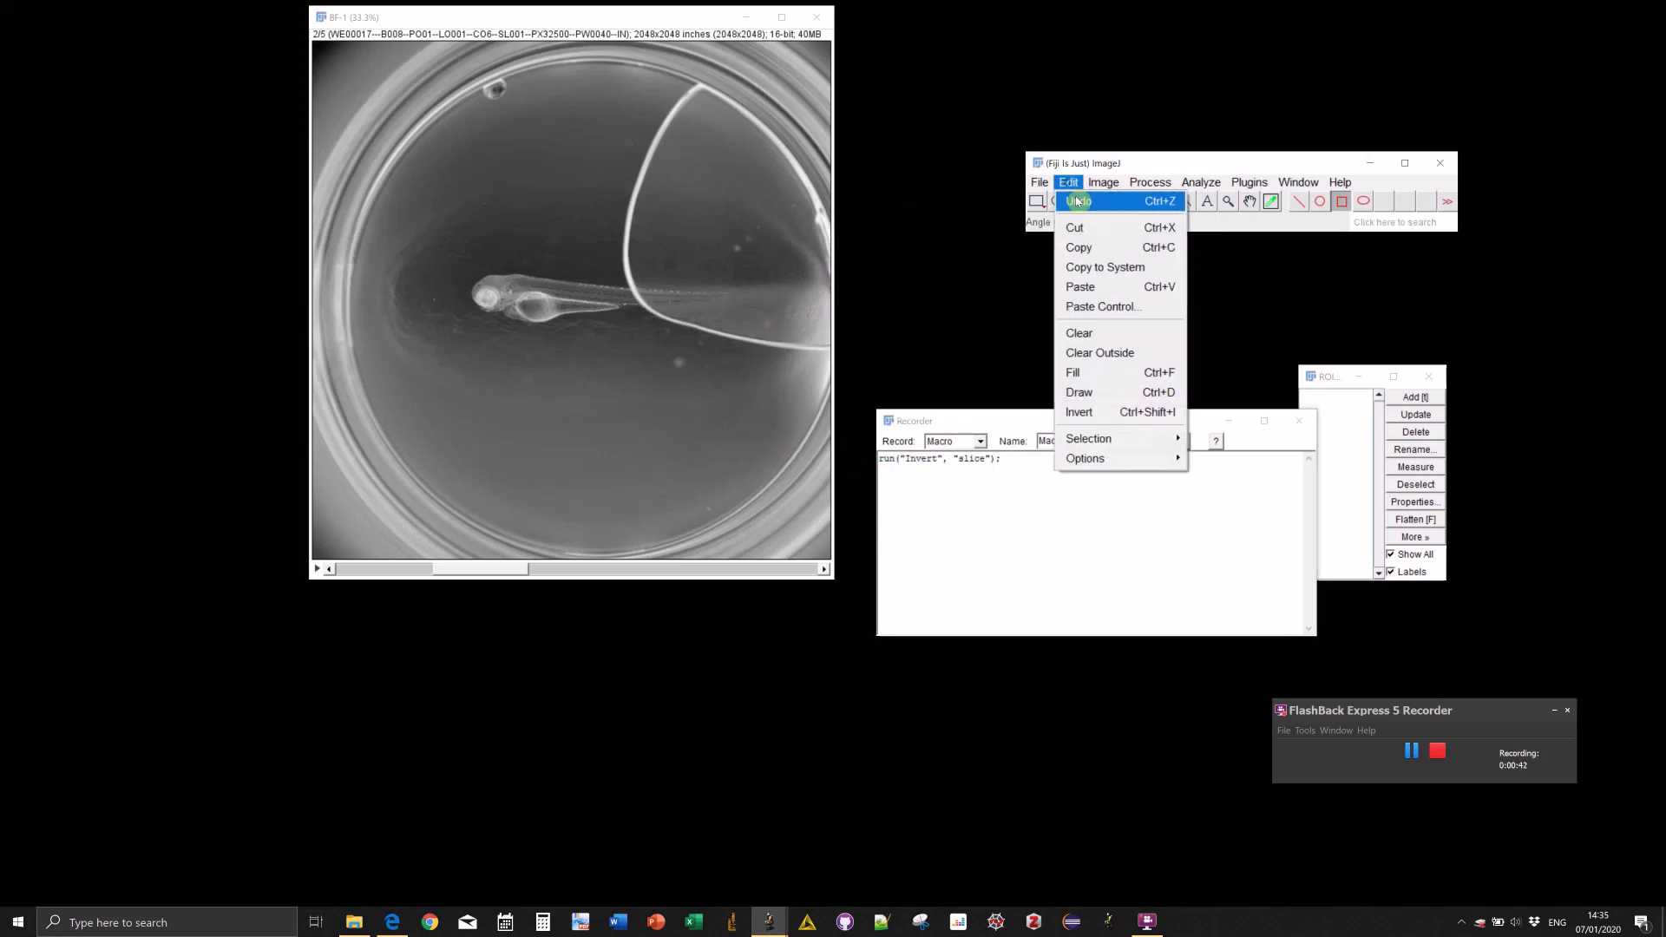
left_click(1083, 200)
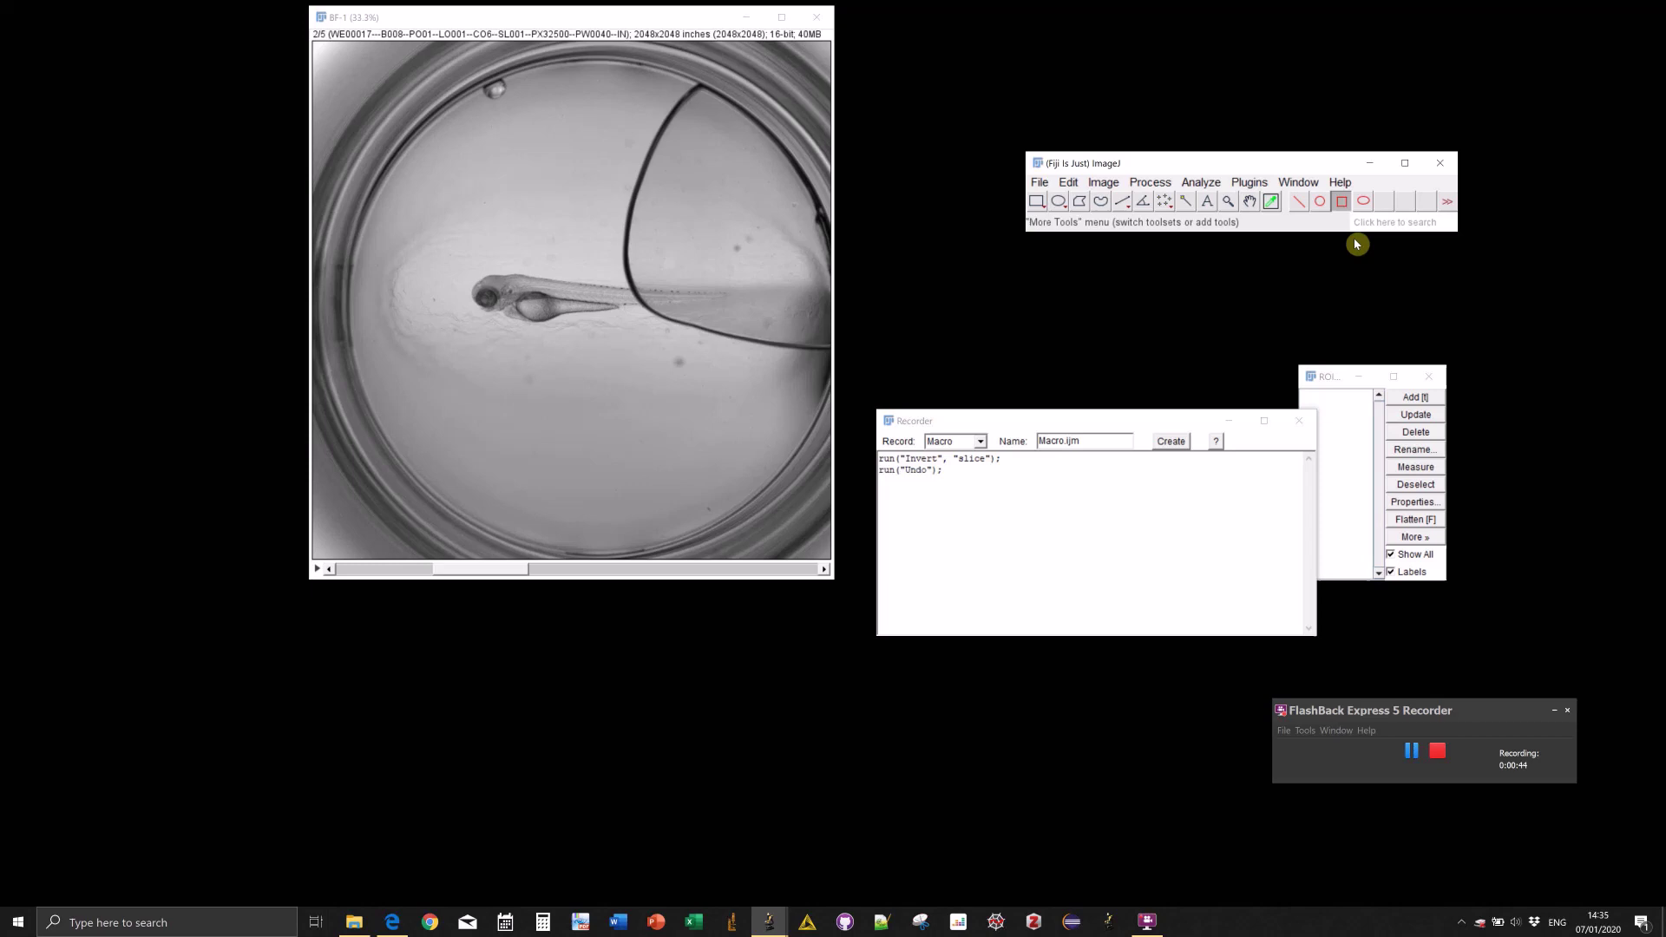
Paste run("Invert", "slice"); as the Rotated Rectangle clic tool's custom macro command and confirm.
double_click(1344, 202)
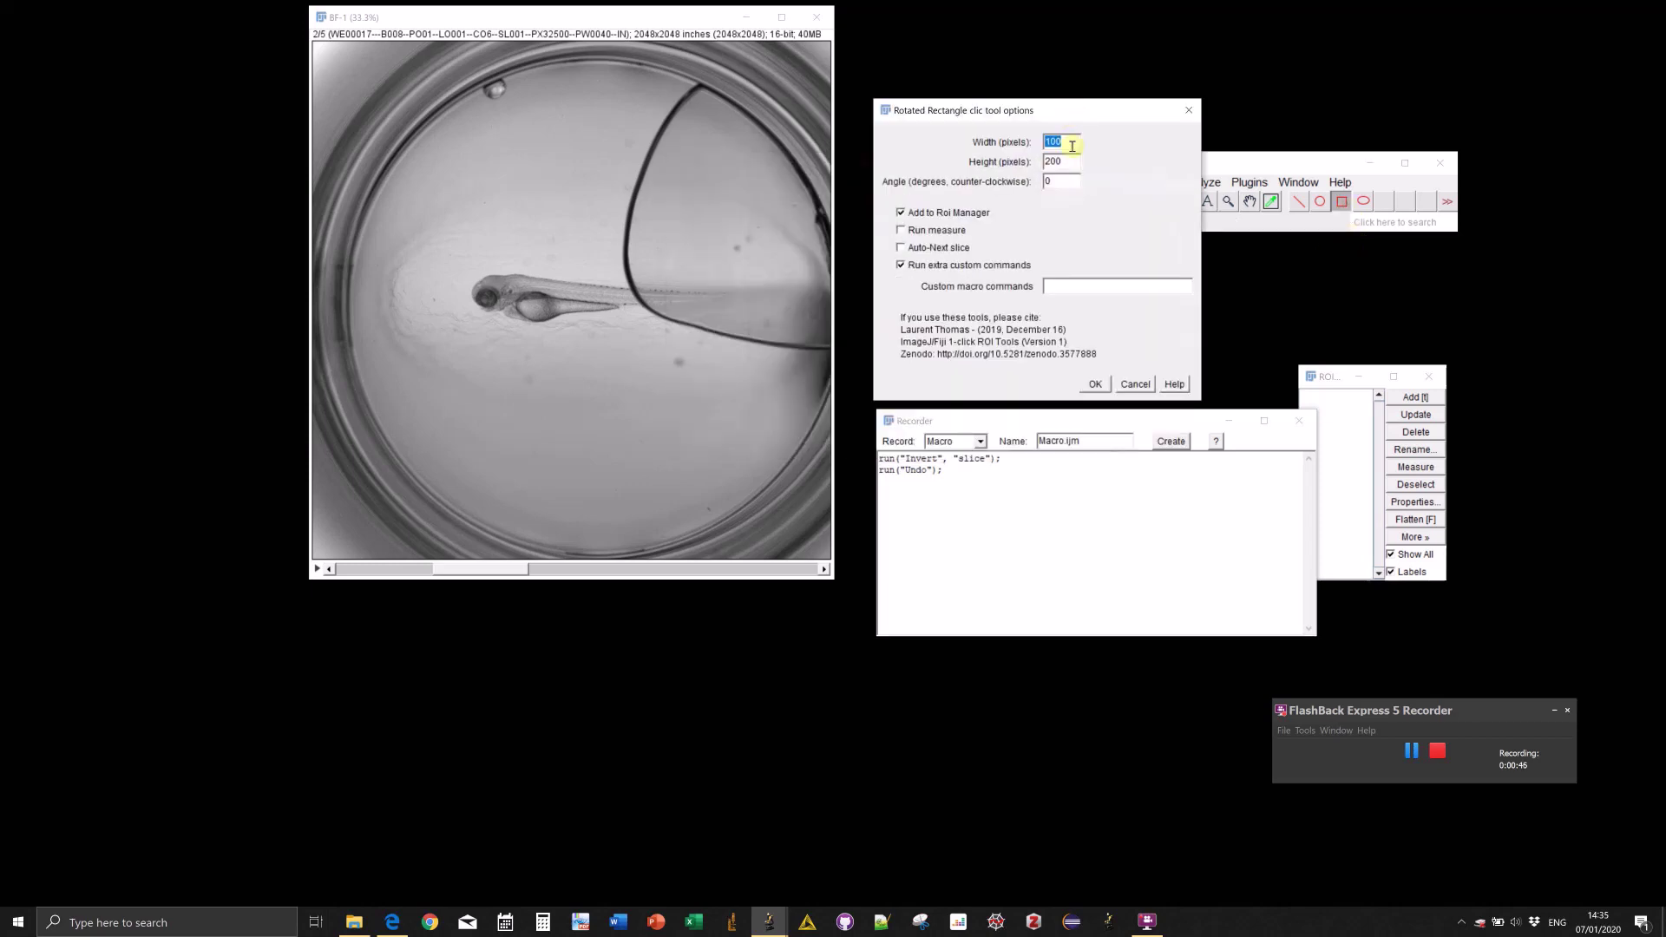
key("ctrl+v")
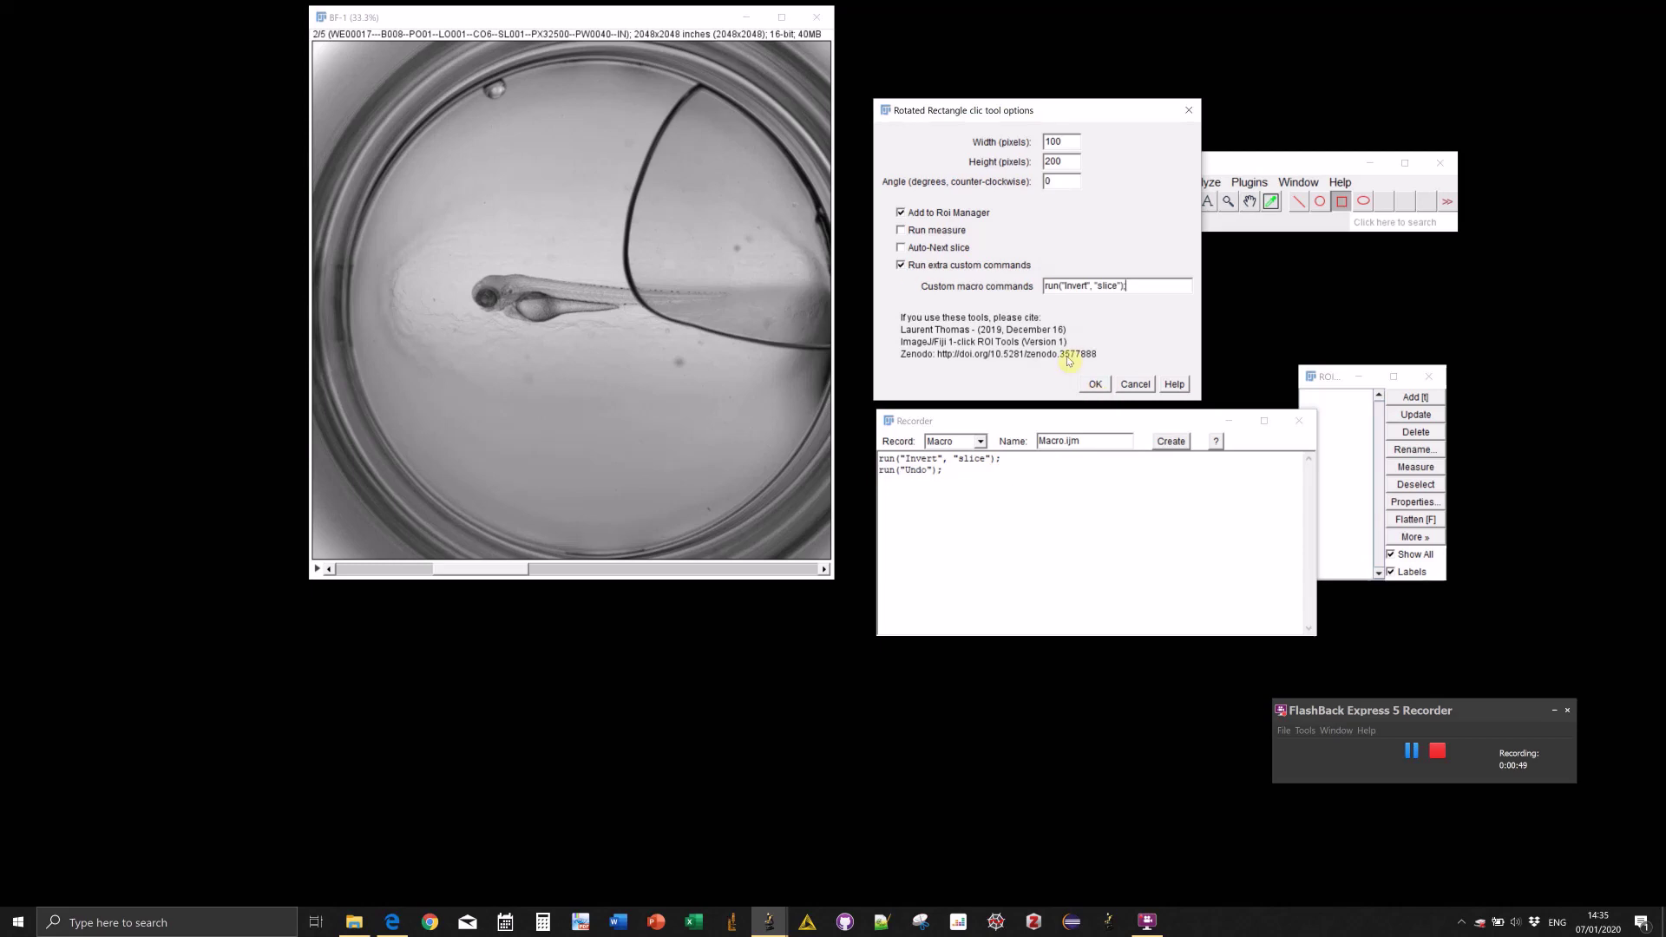
left_click(1097, 383)
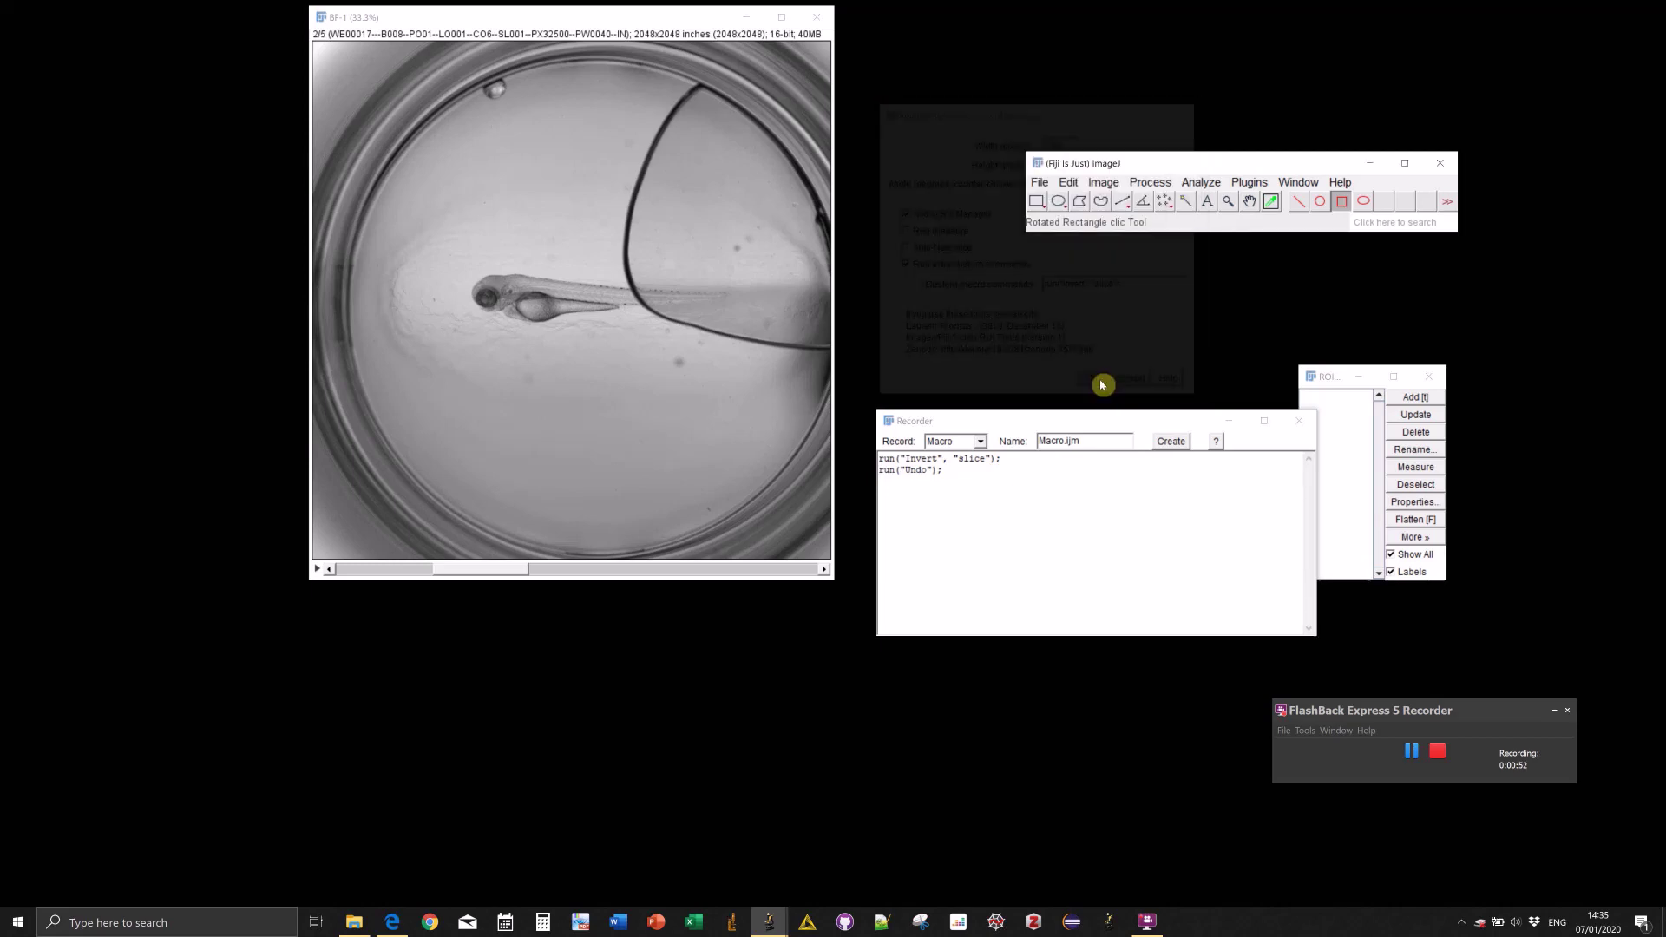
Place inverted 100×200 rectangles on the fish head, body and toward the tail.
left_click(484, 292)
left_click(538, 301)
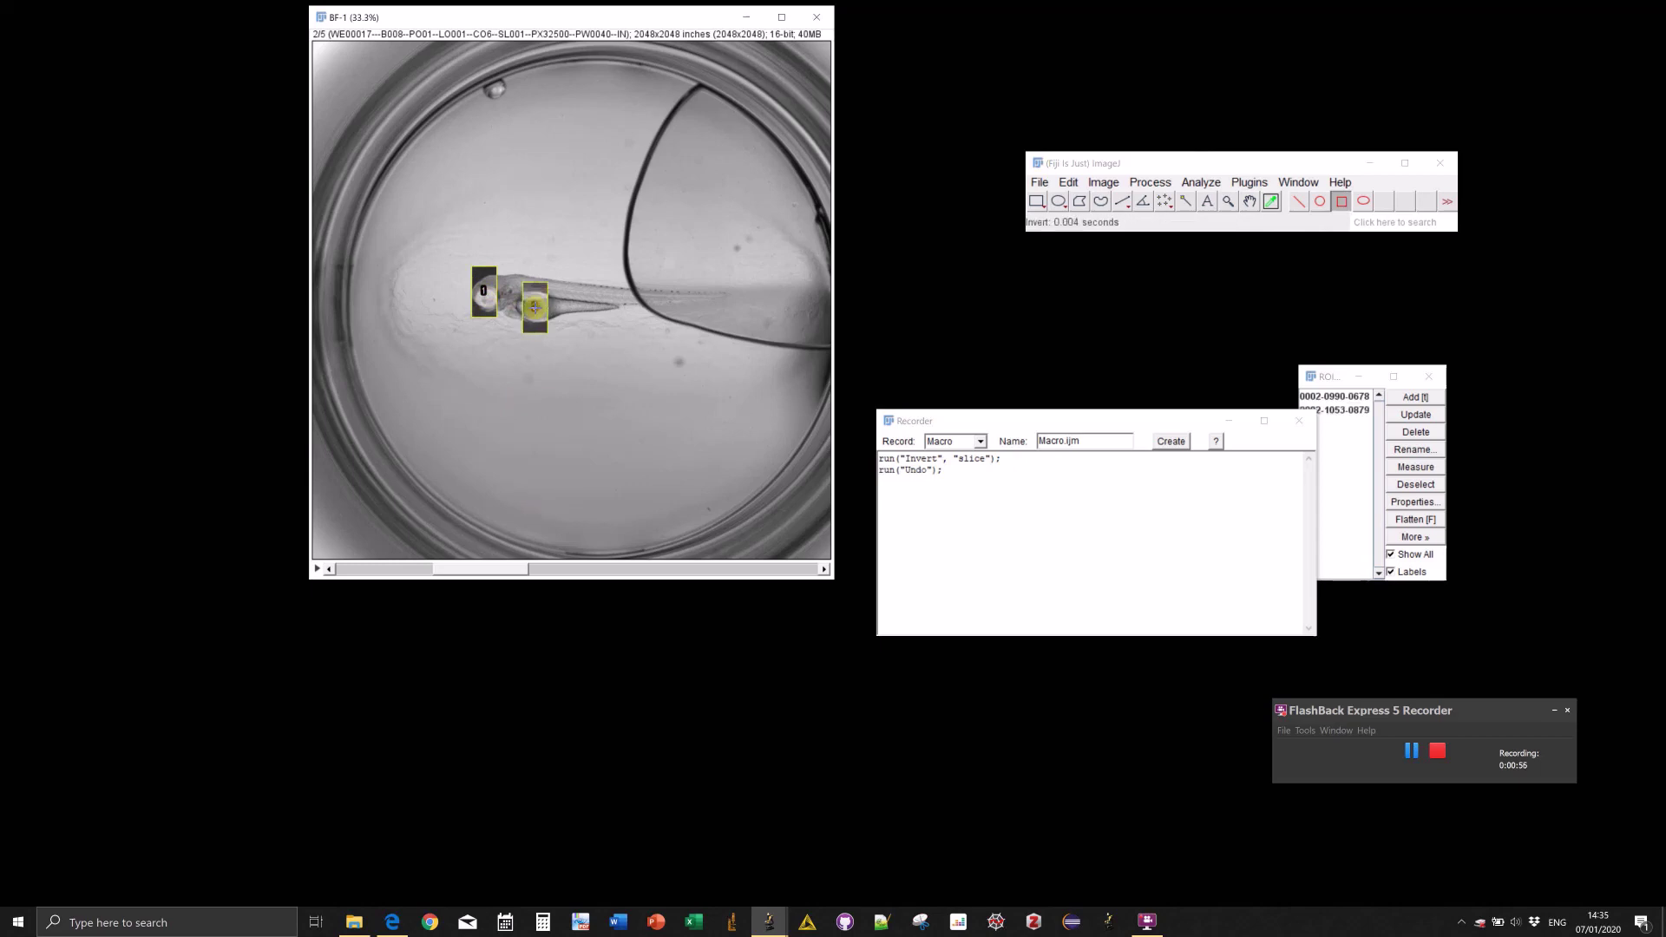
left_click_drag(1191, 426, 1188, 516)
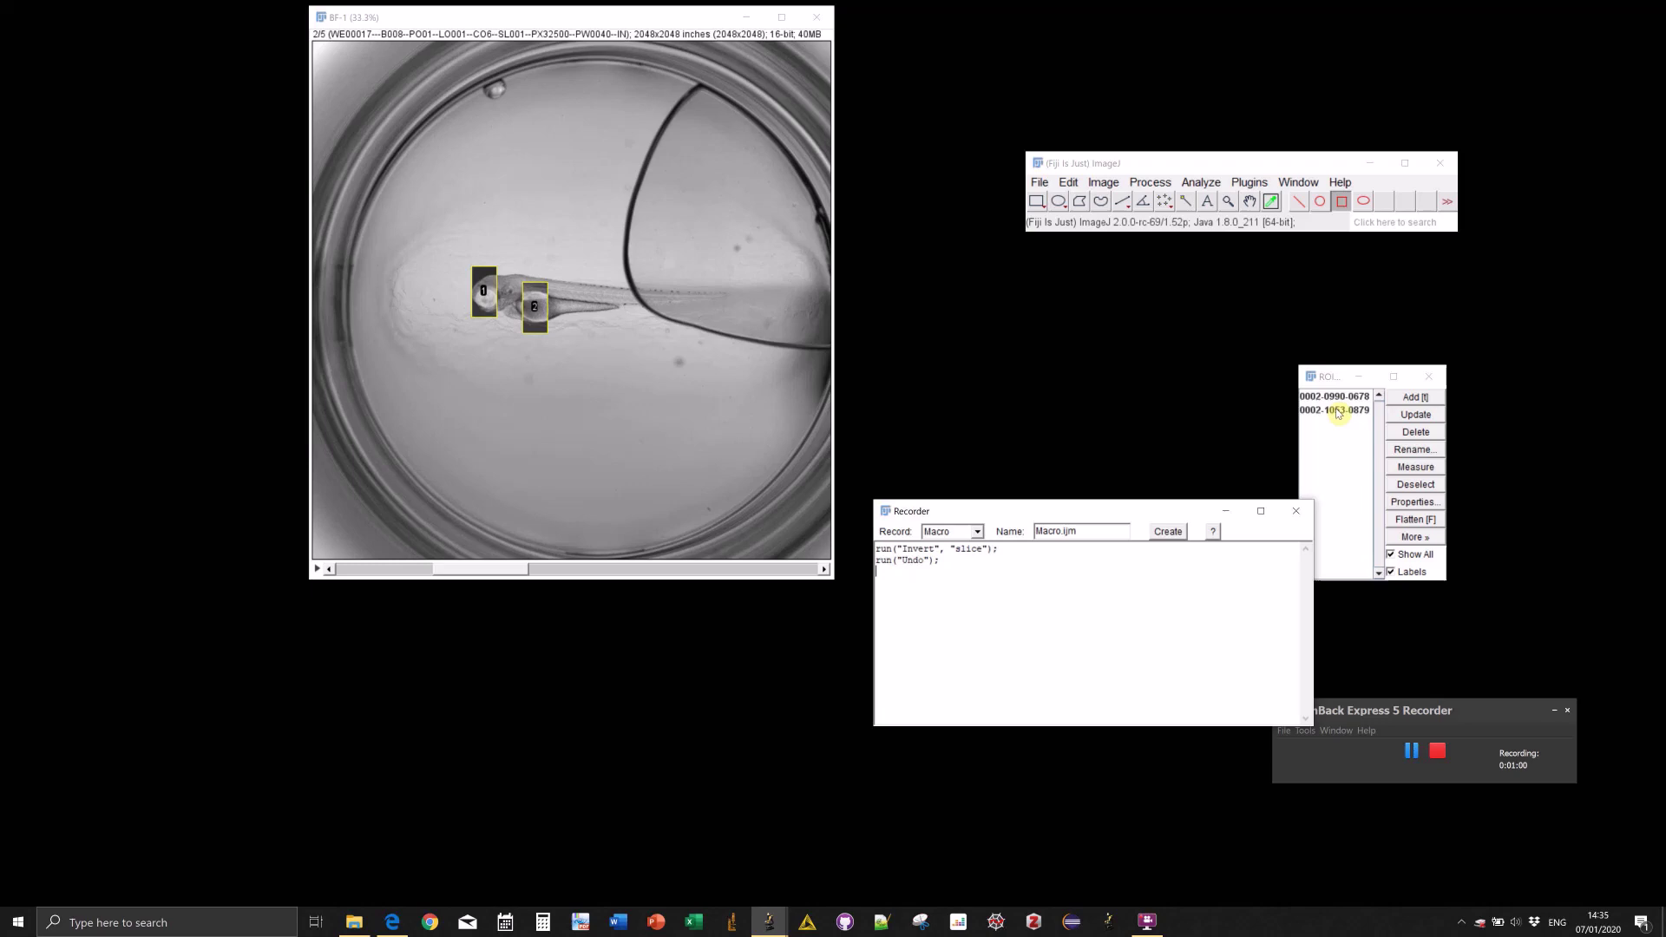
left_click(704, 330)
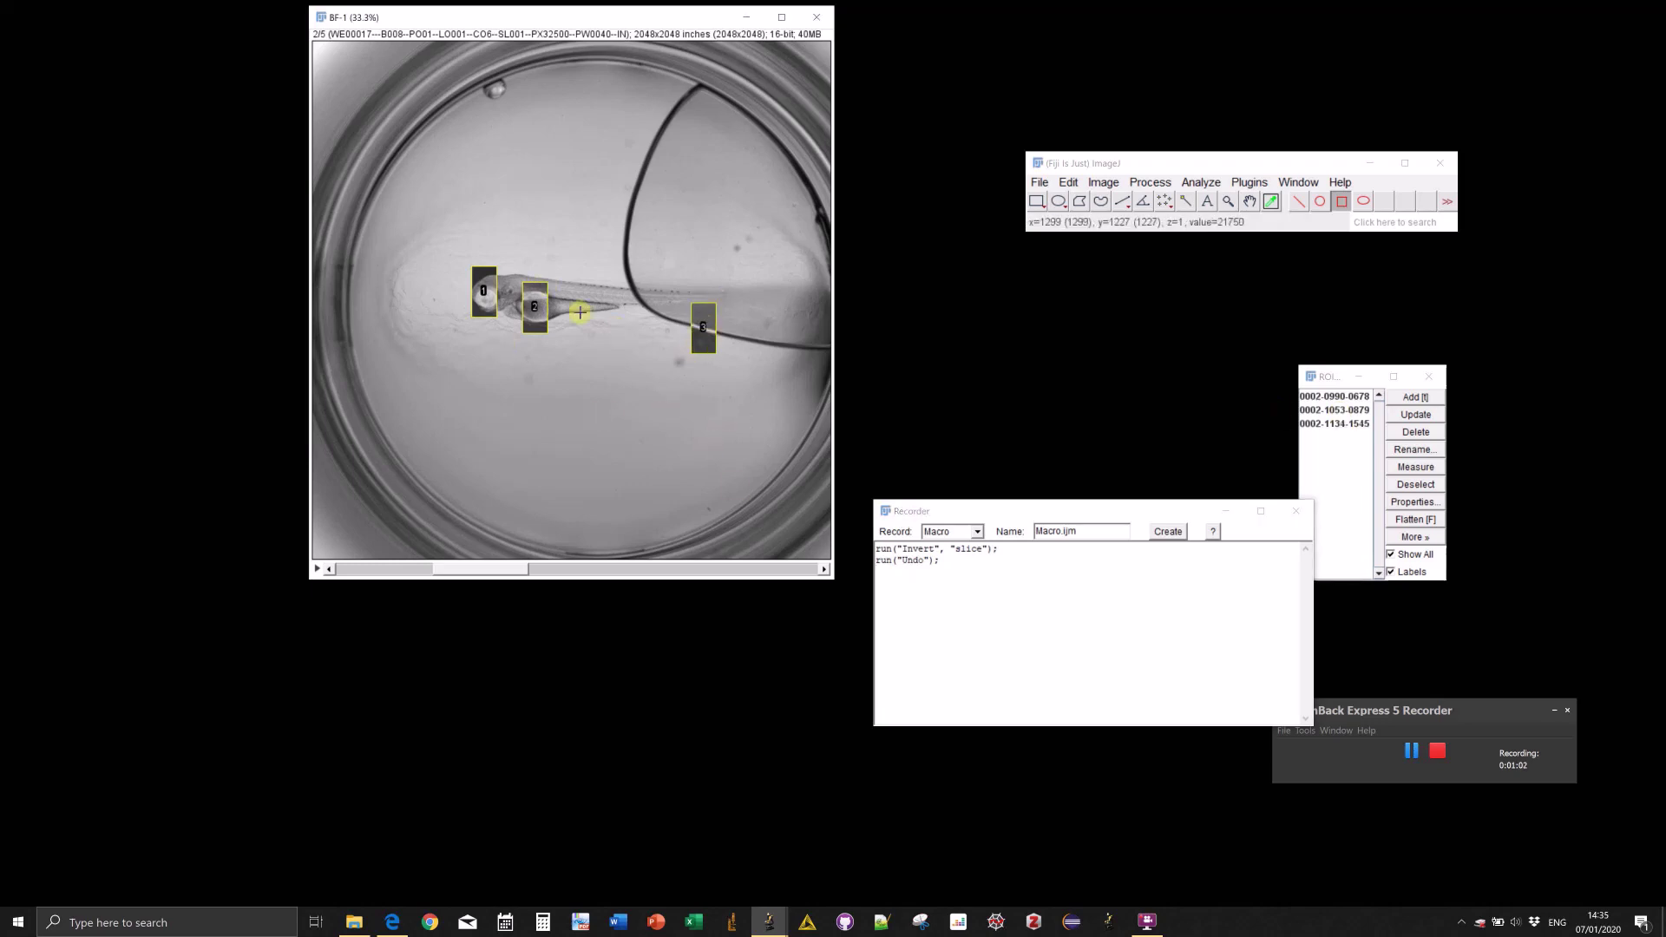
Undo the inversions with Edit > Undo and move the stack to slice 3.
left_click(1076, 184)
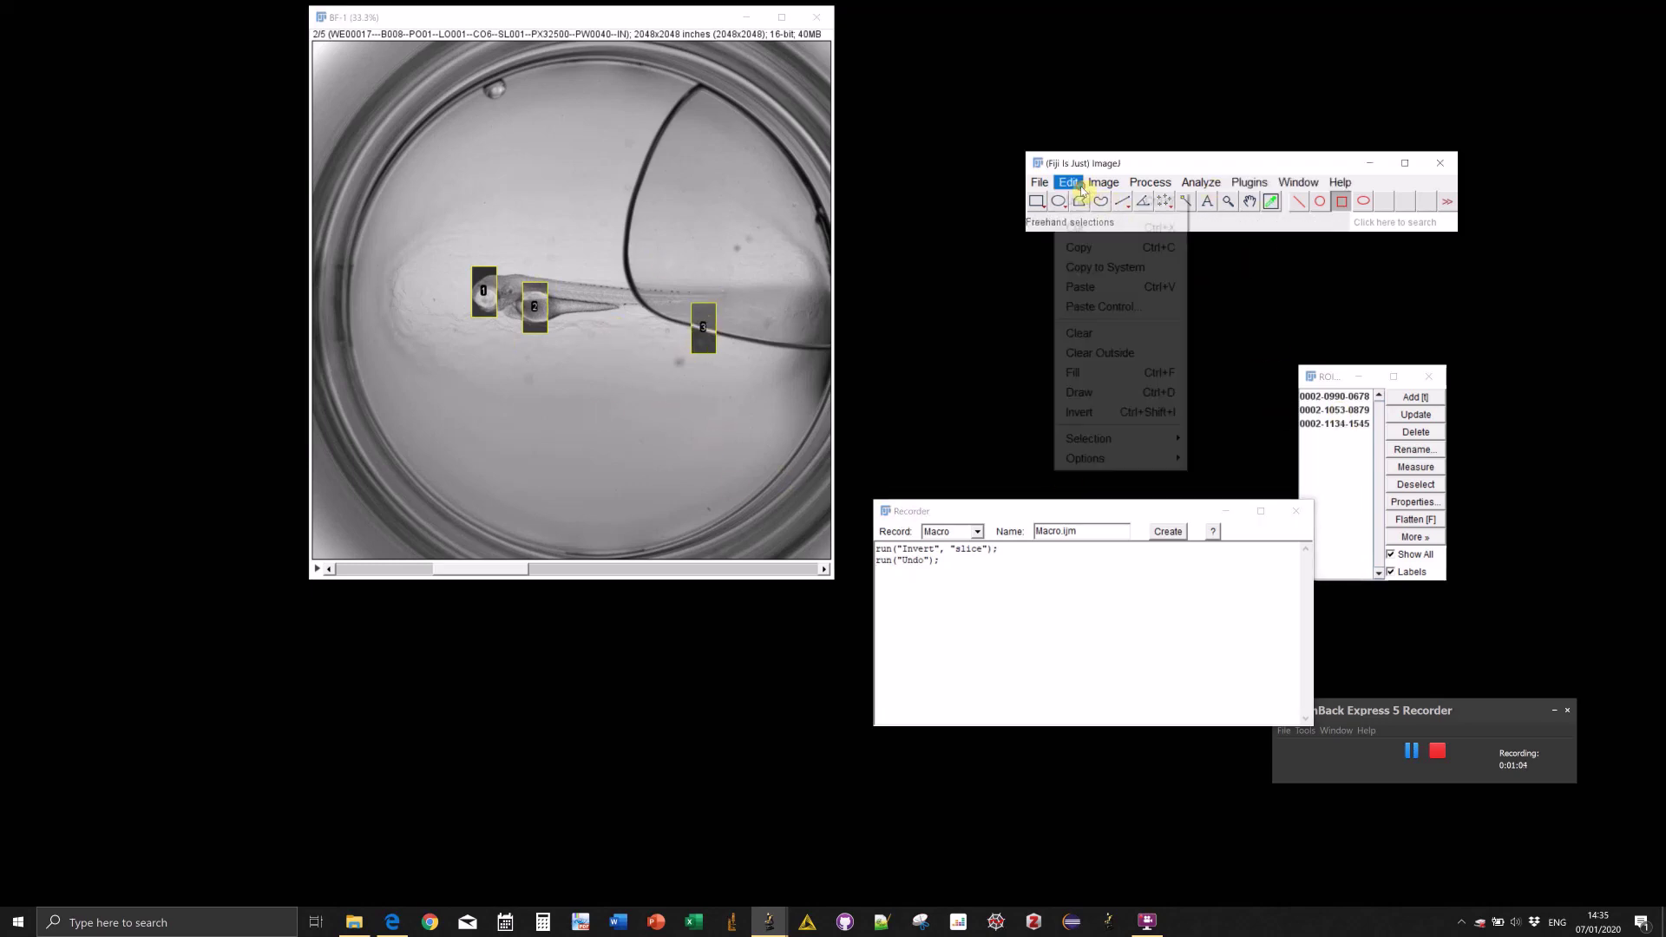
left_click(1079, 201)
left_click(1068, 182)
left_click(1078, 202)
left_click(1068, 182)
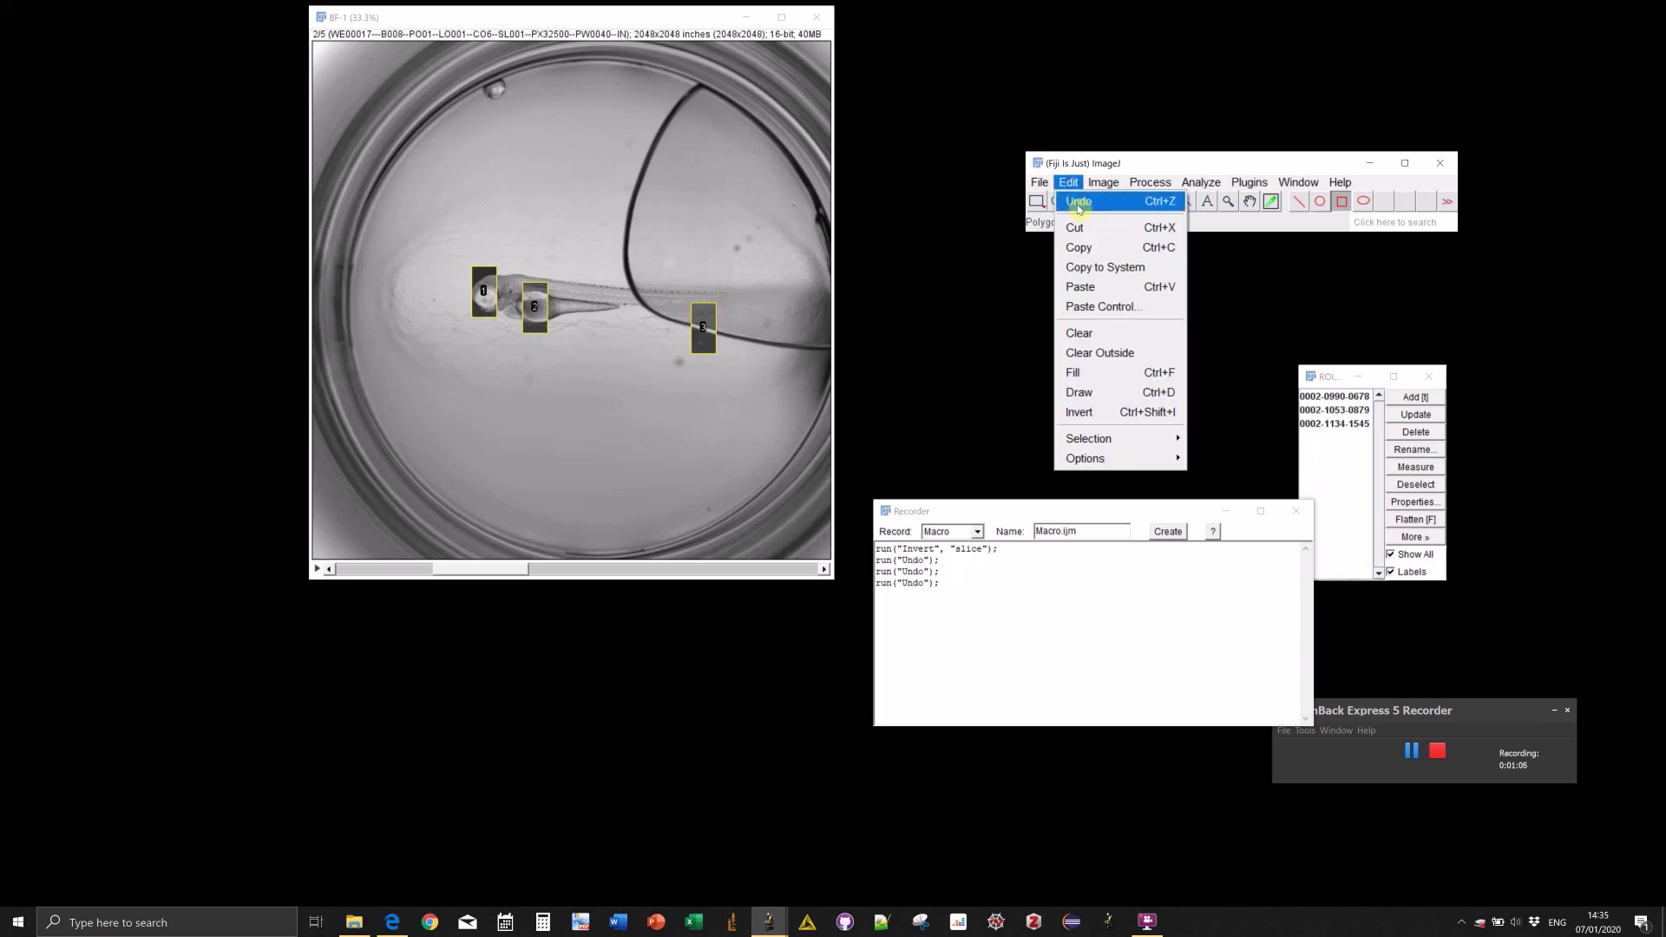
left_click(1091, 180)
scroll(753, 315, "down", 1)
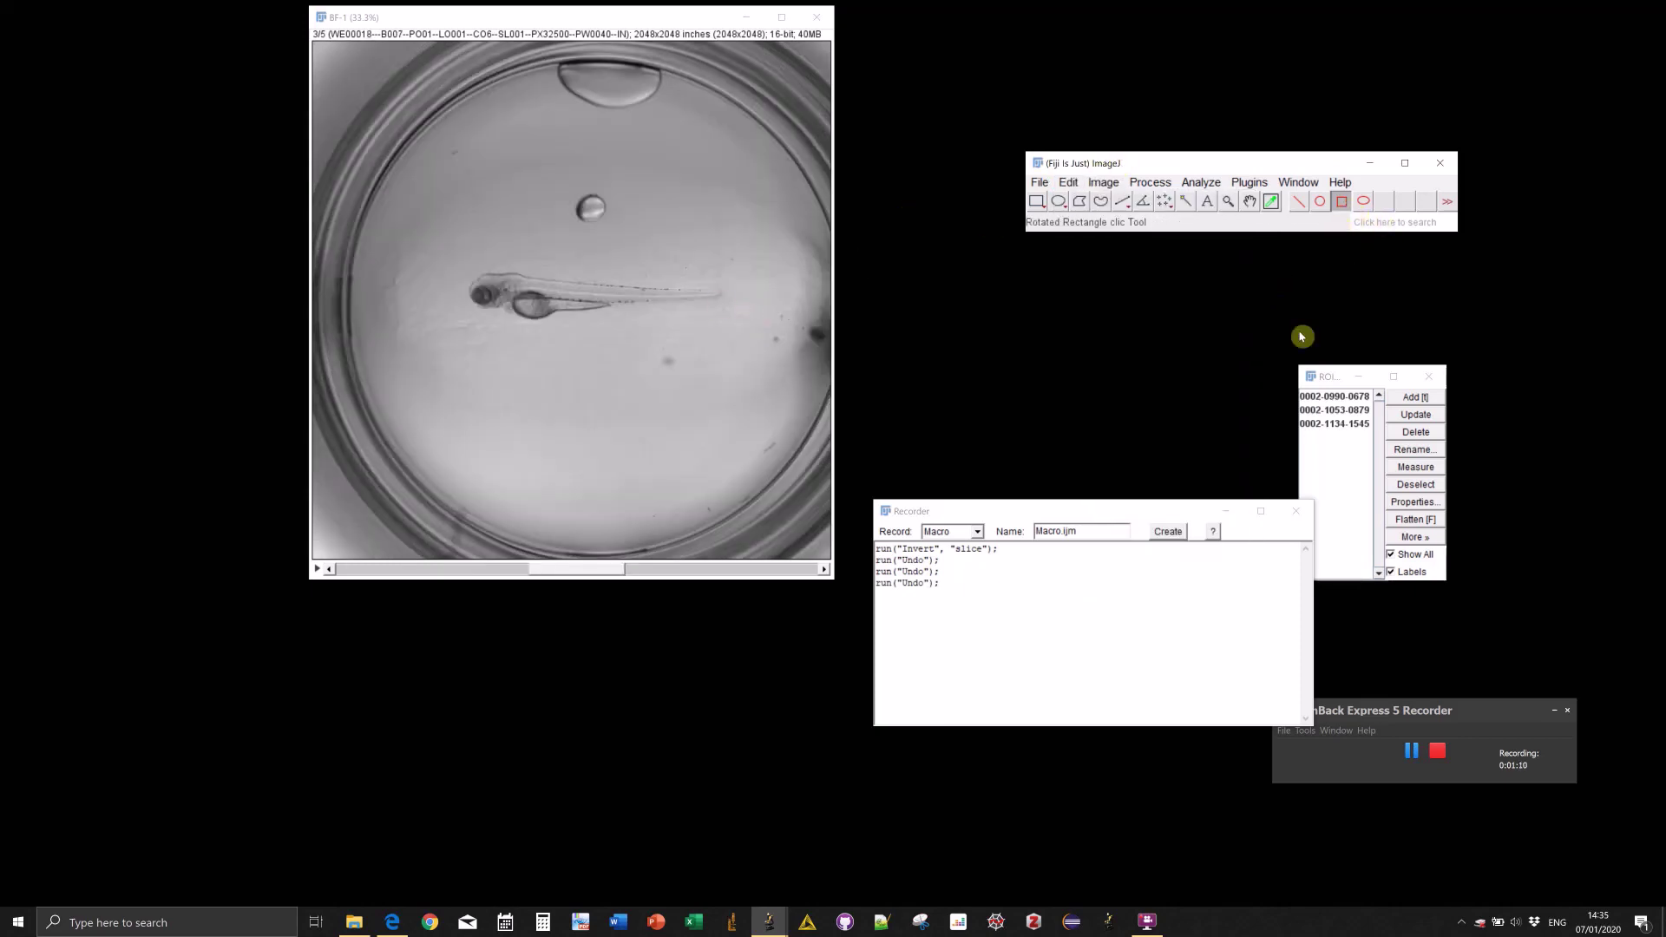
Clear the recorder, duplicate the stack titled 'crop', select the recorded line, and close the crop window.
left_click_drag(964, 580, 830, 531)
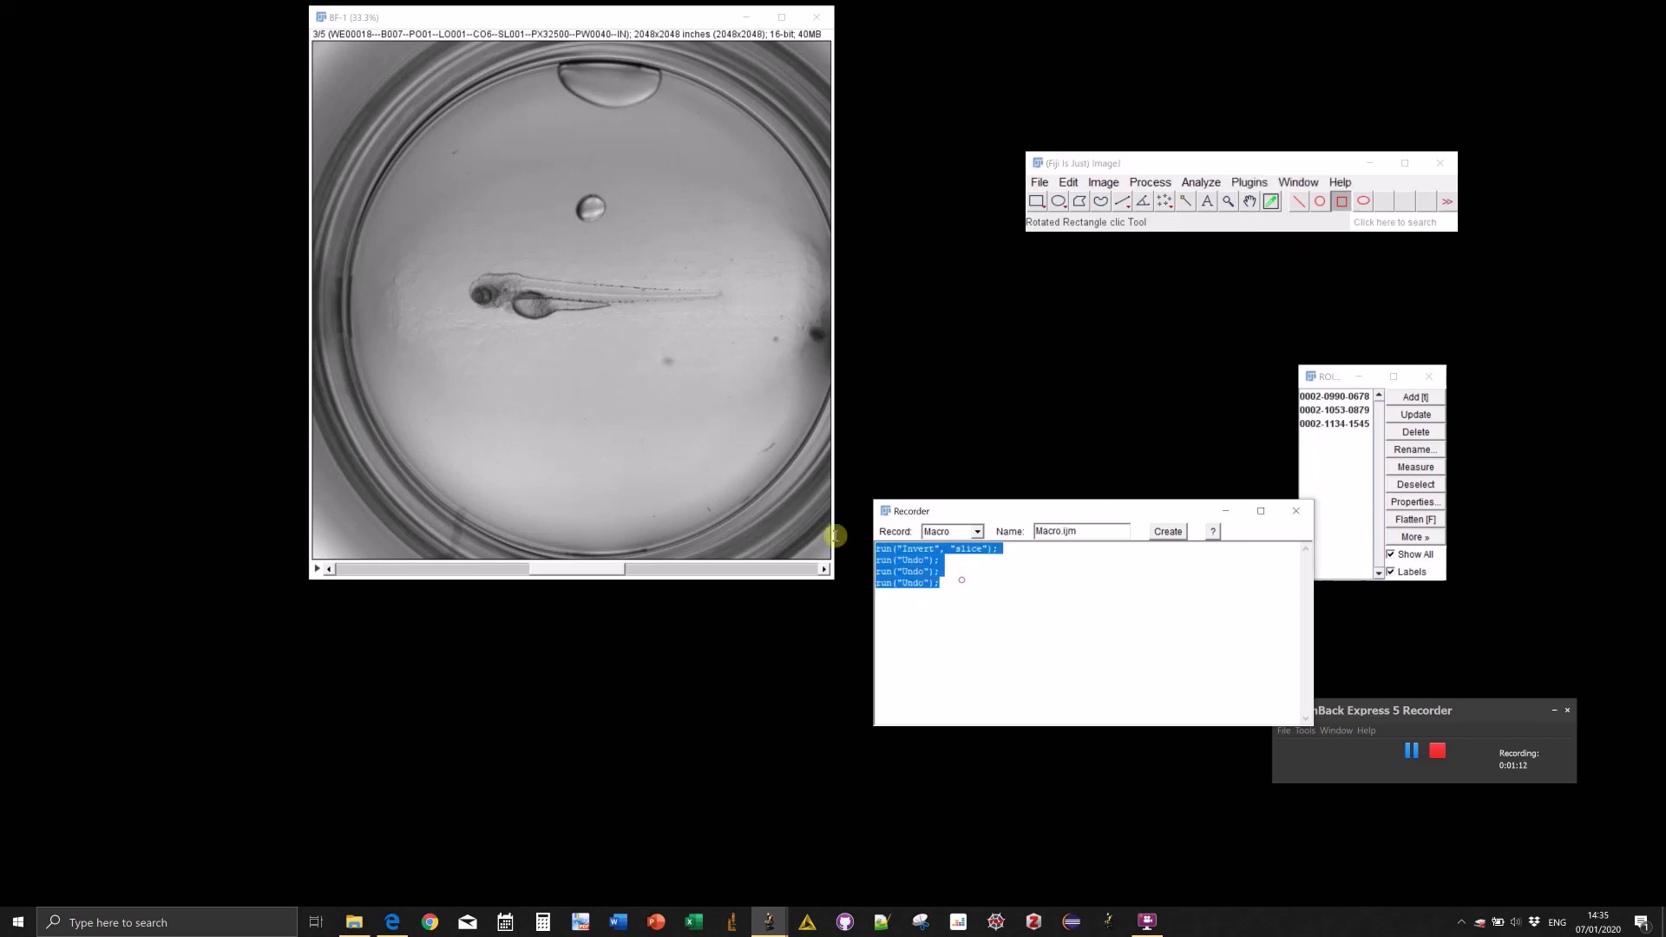
key("Delete")
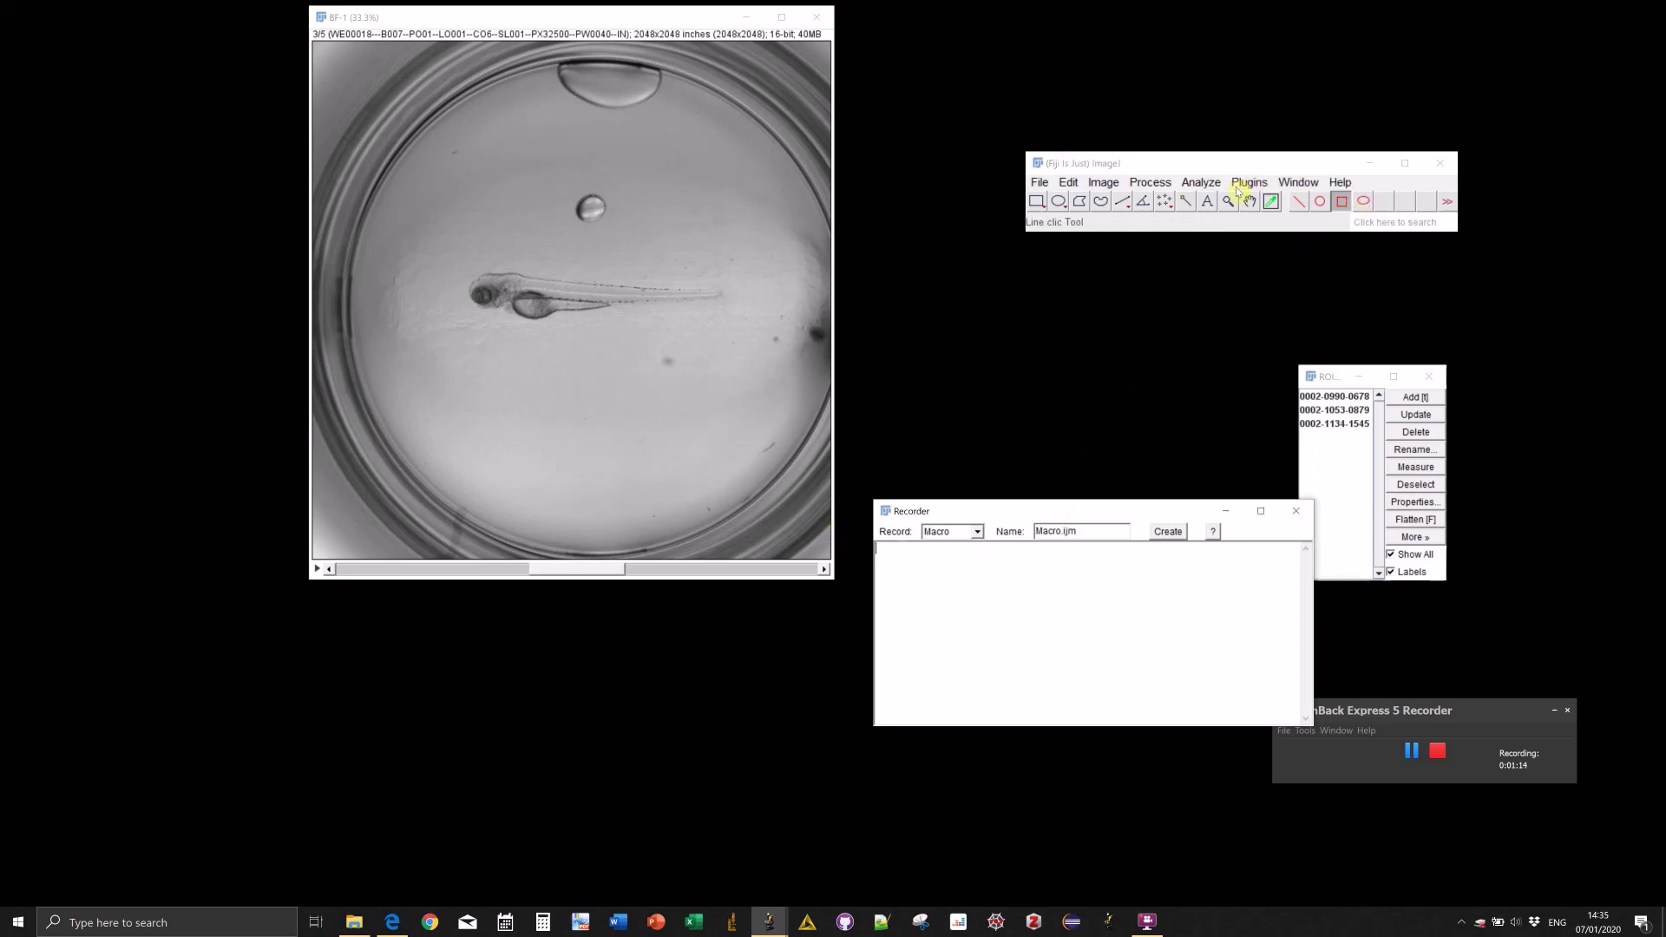
left_click(1111, 183)
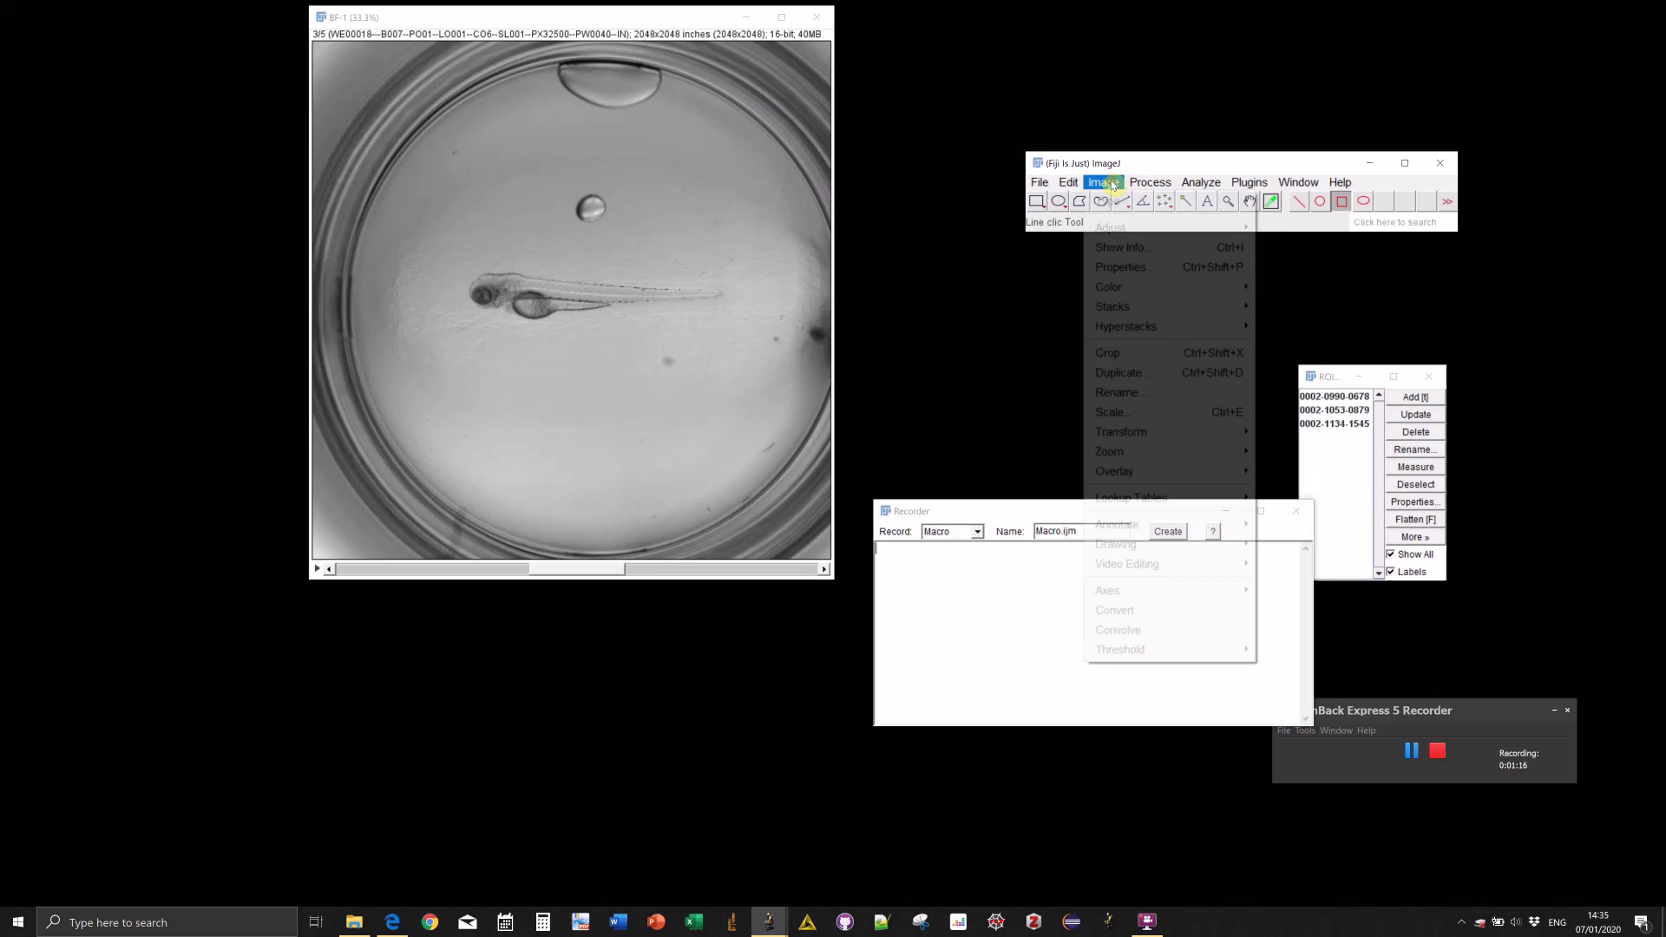
mouse_move(1132, 185)
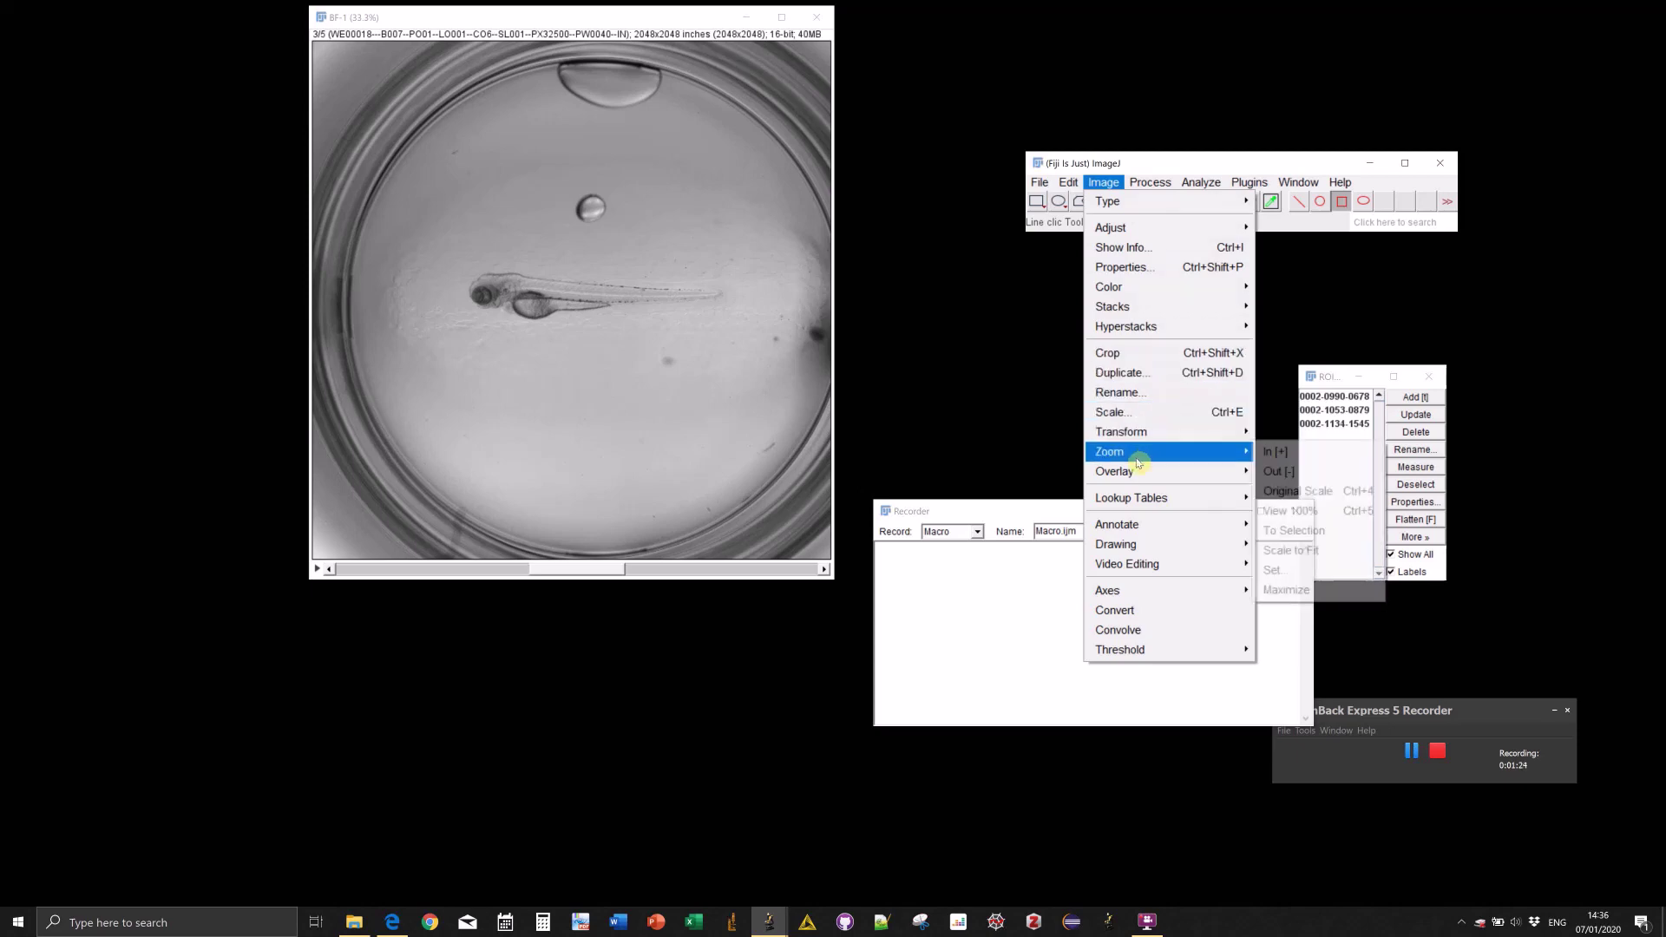
left_click(1119, 373)
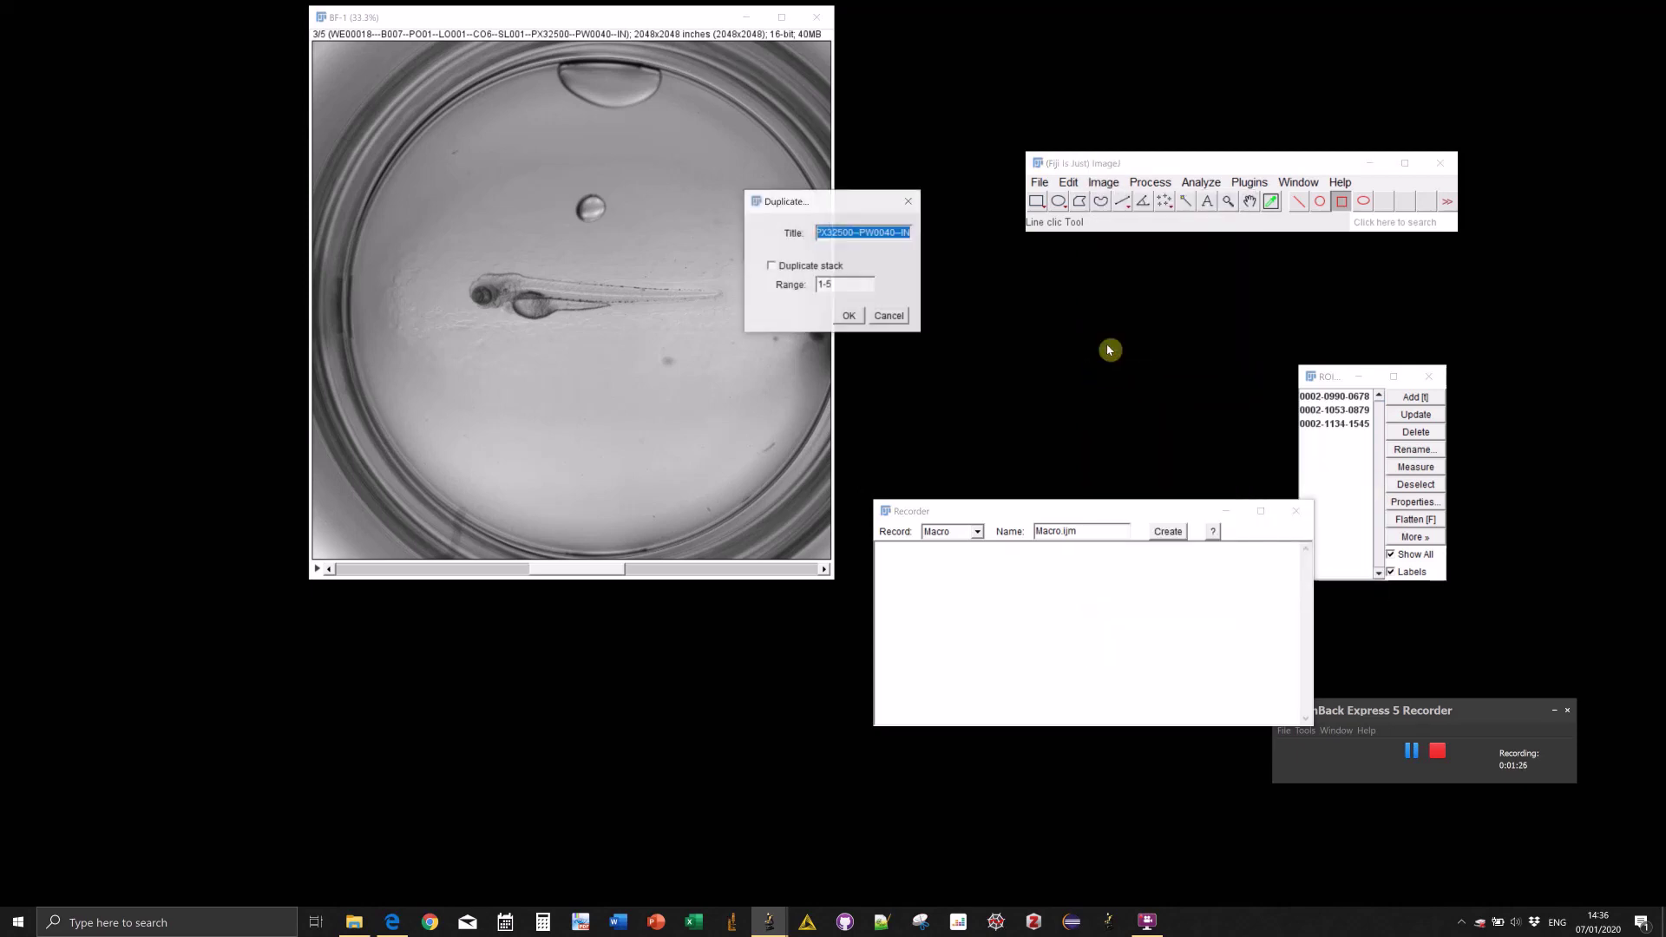
type("crop")
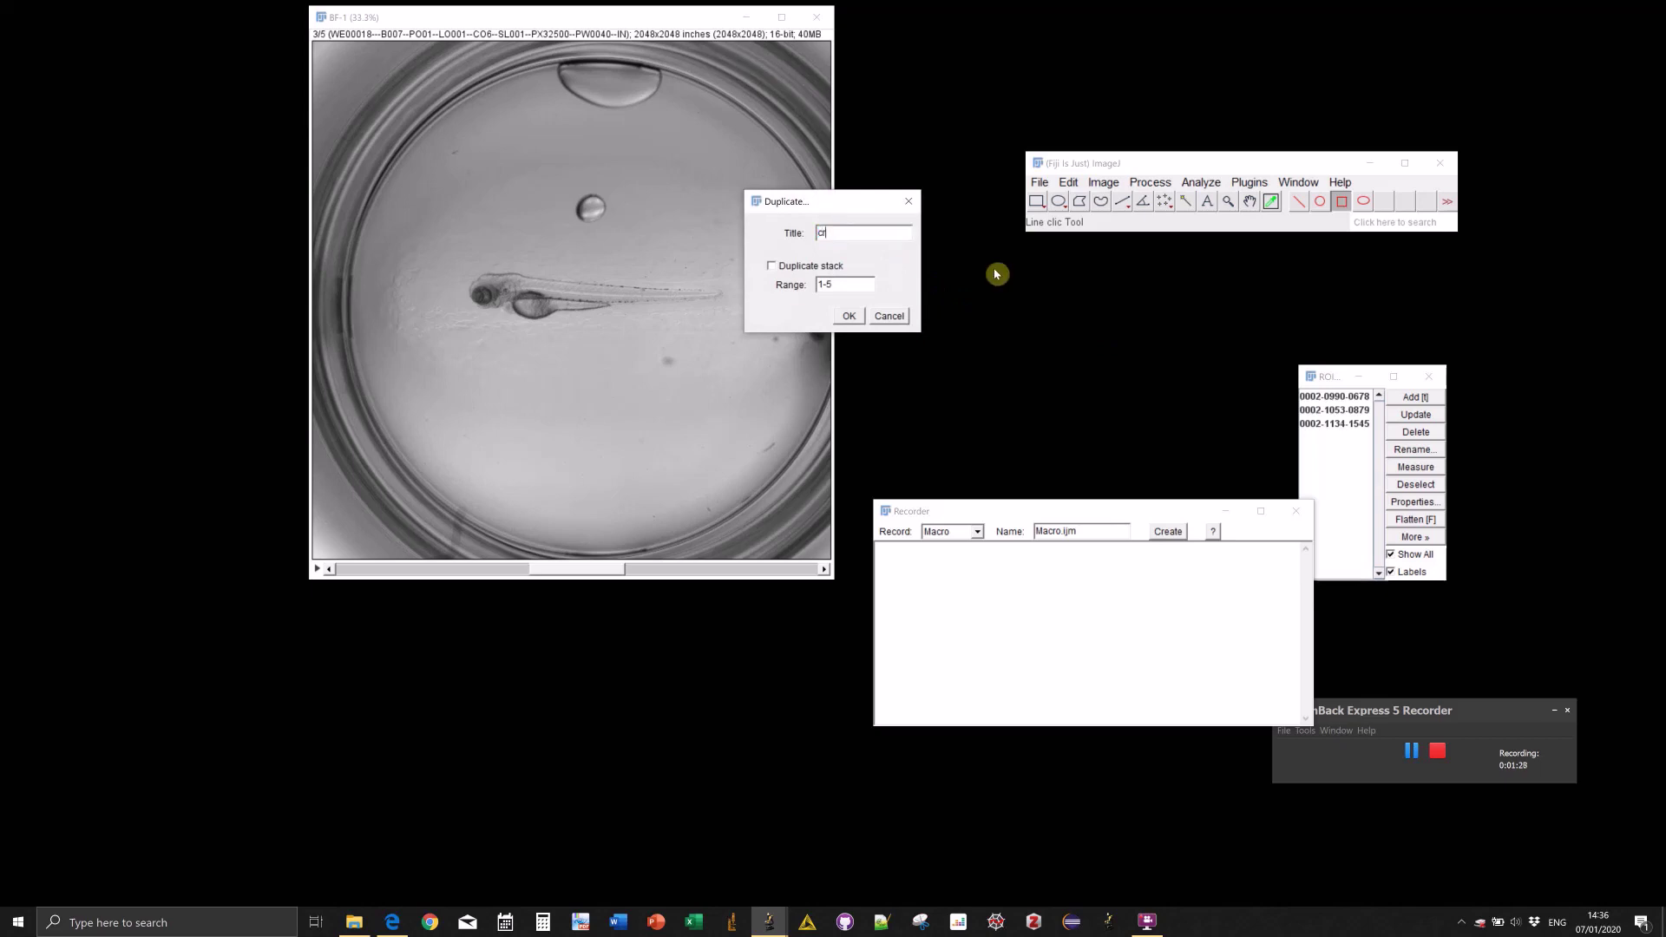
left_click(848, 318)
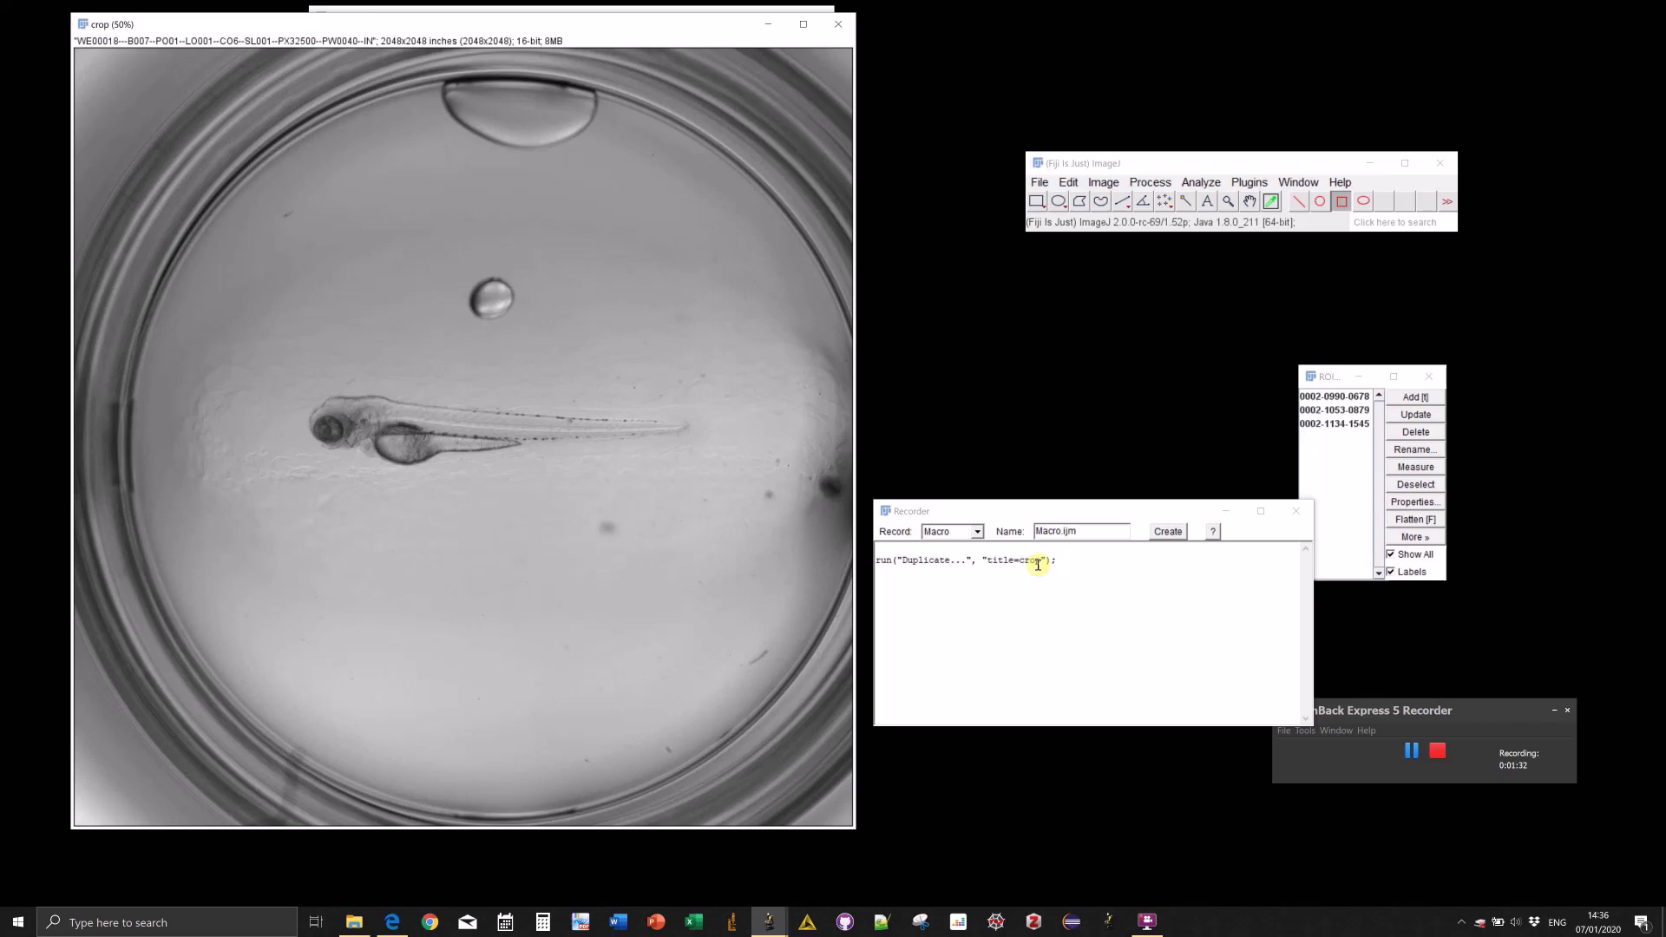
left_click_drag(1063, 564, 818, 559)
key("ctrl+c")
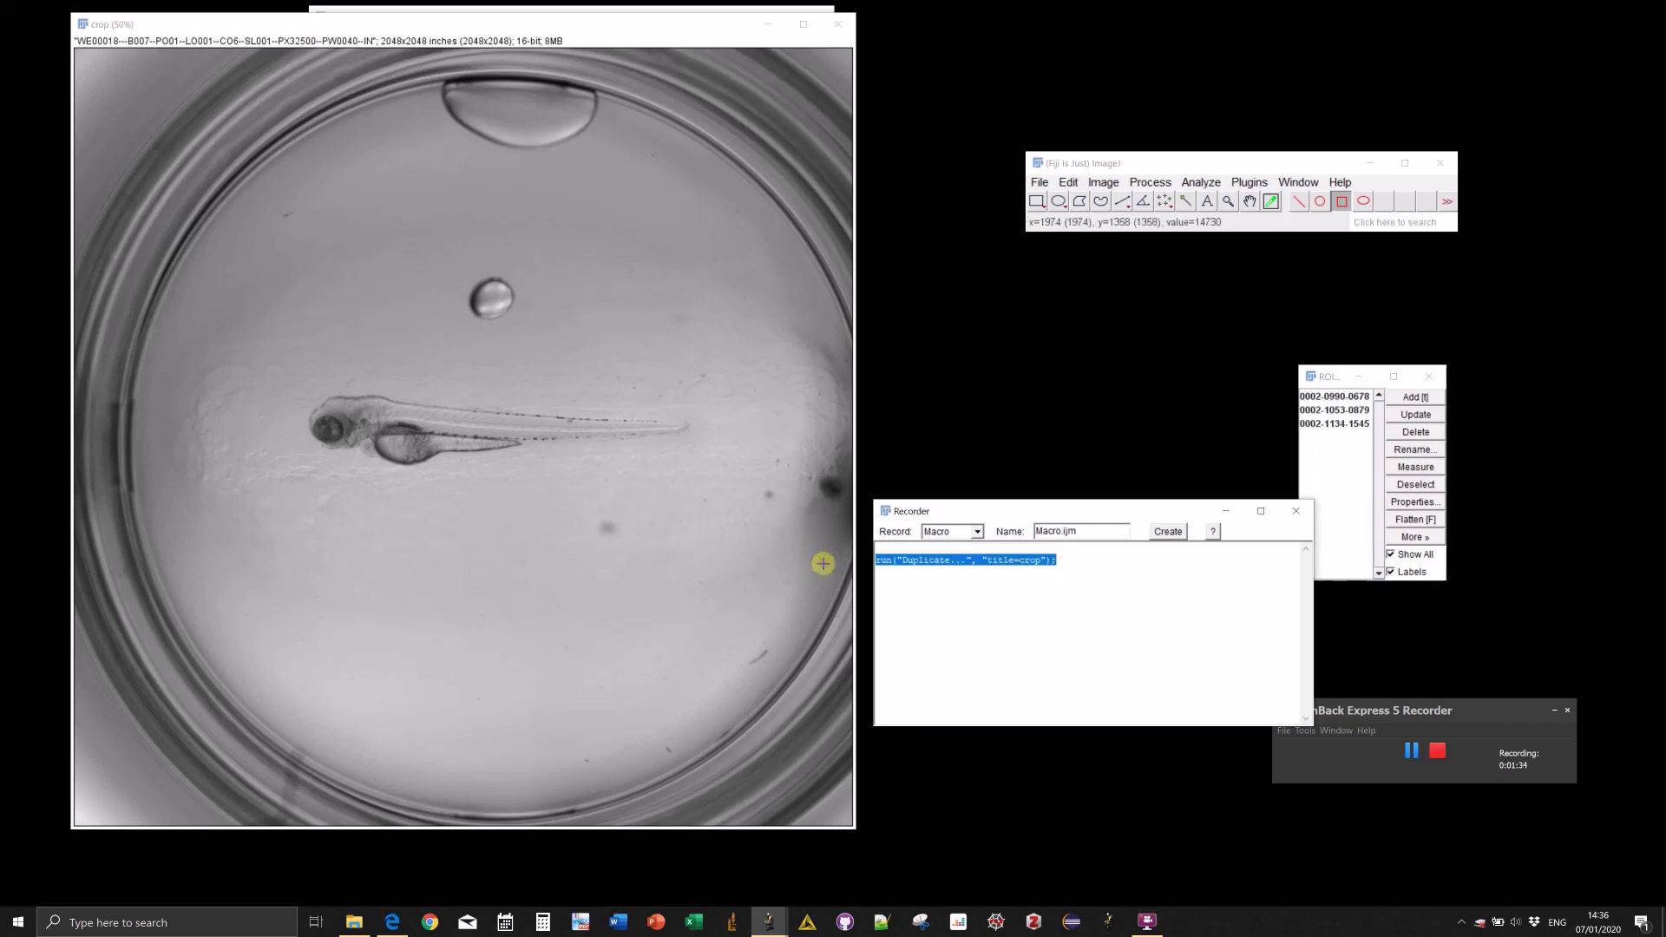
left_click(838, 23)
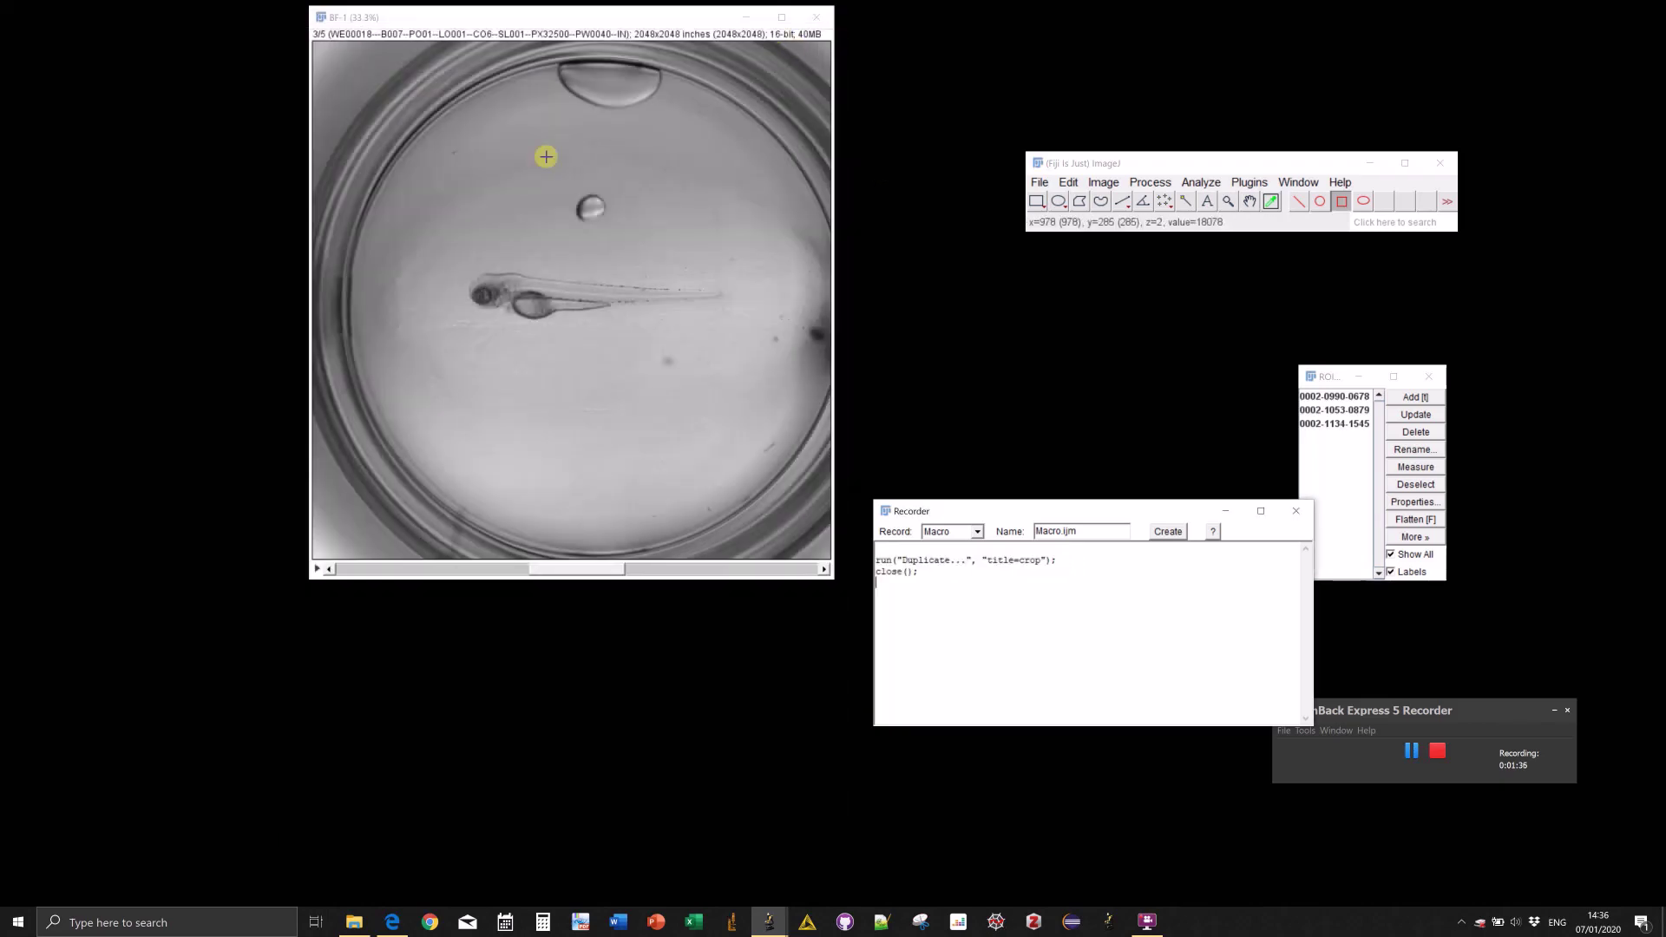
Replace the rotated-rectangle custom macro with run("Duplicate...", "title=crop"); and close the Macro Recorder.
double_click(1342, 202)
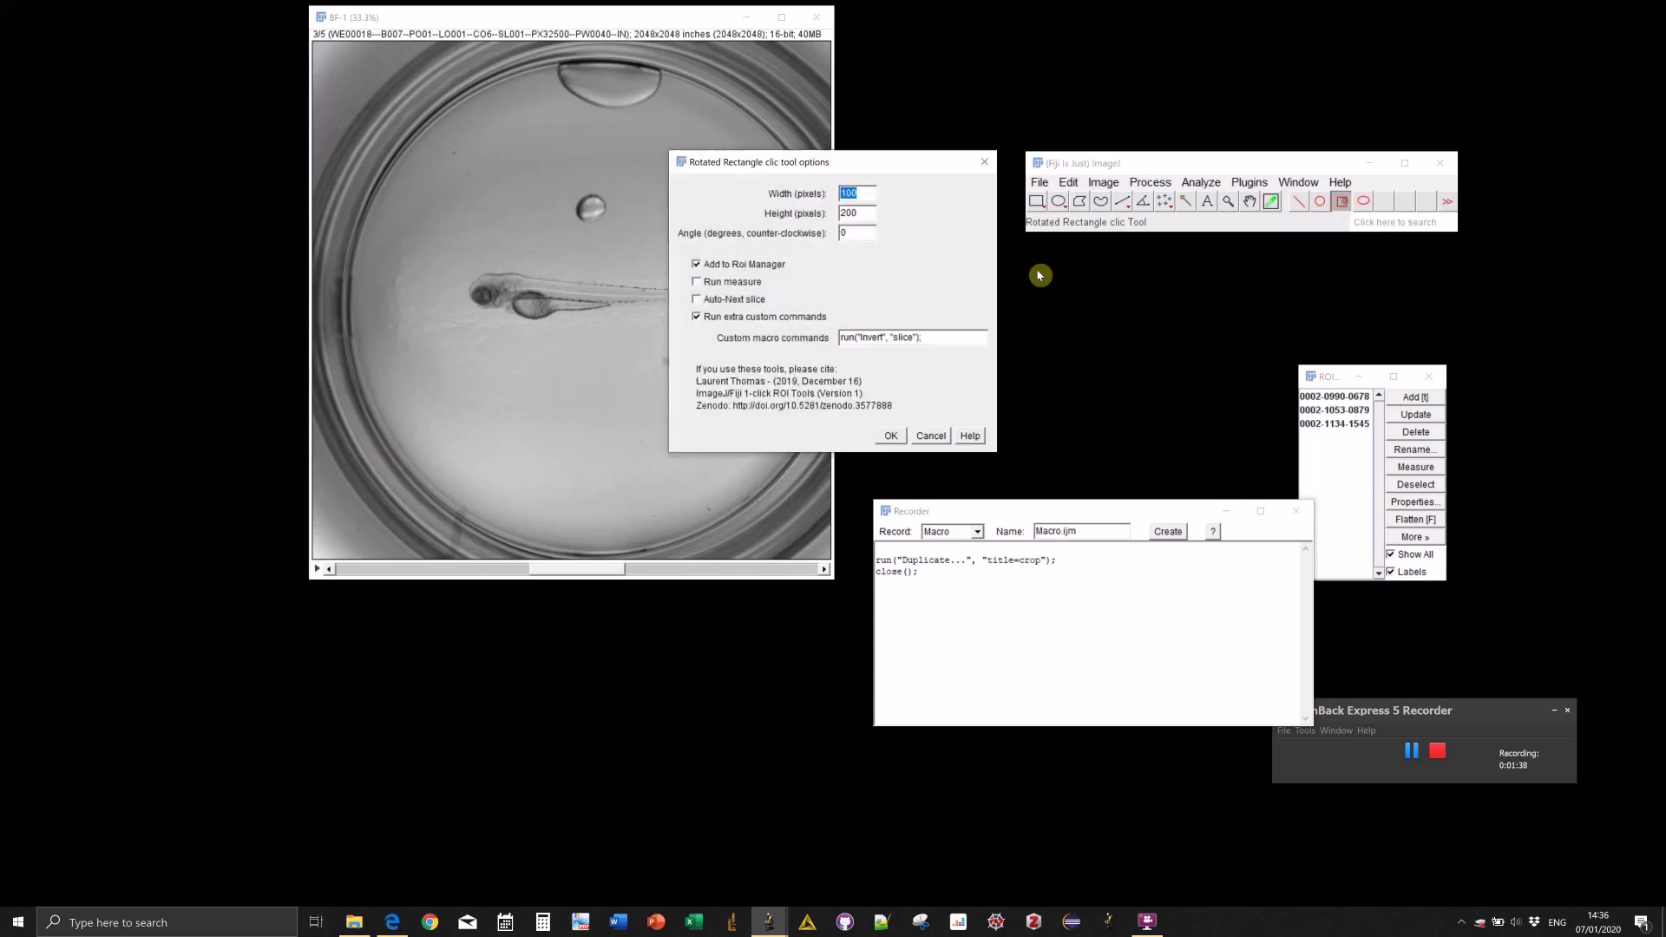
left_click_drag(943, 342, 815, 343)
key("ctrl+v")
left_click(891, 437)
left_click(1296, 511)
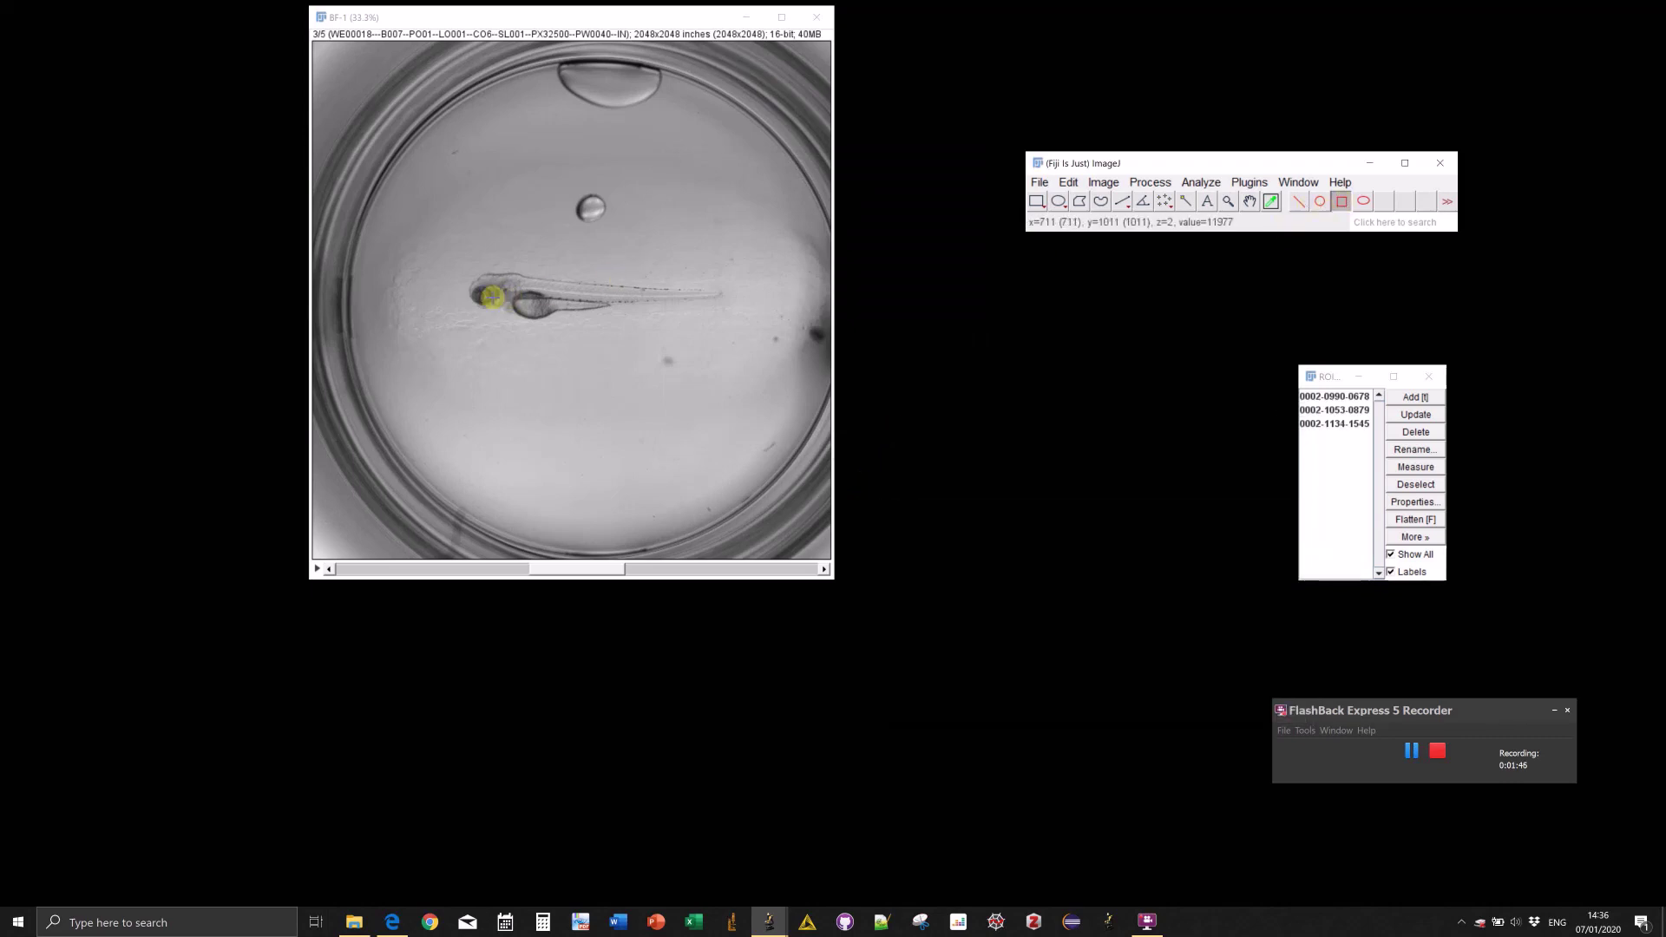
Box the fish's eye, inspect its crop zoomed to 300%, then close the crop window.
left_click(483, 295)
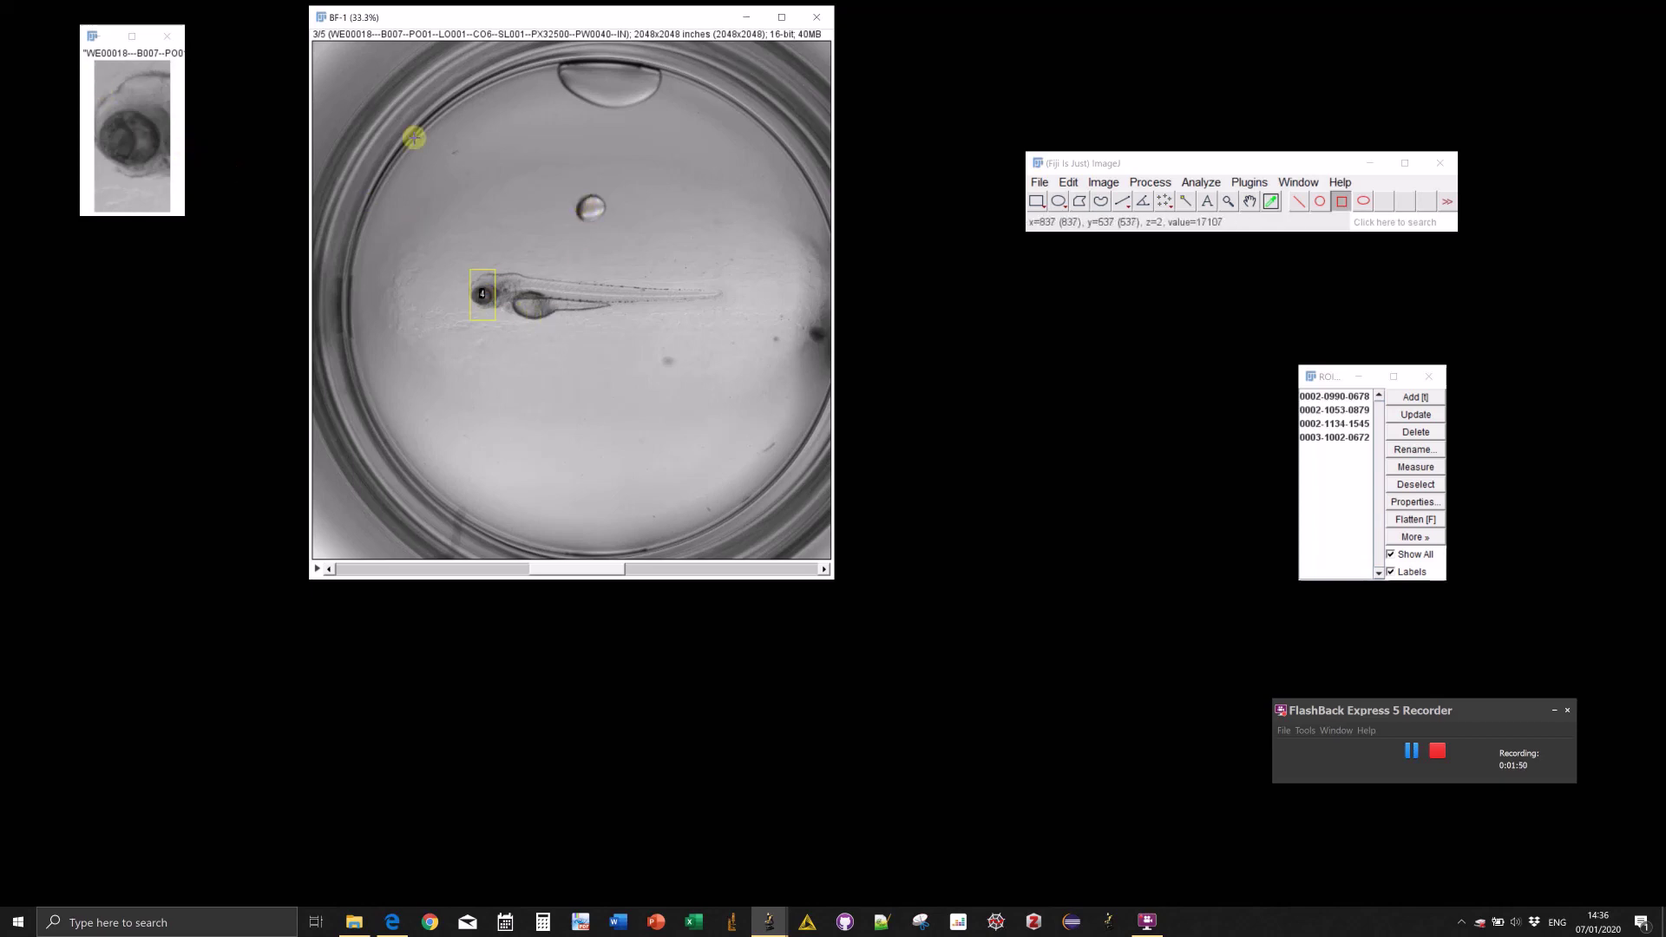
key("plus")
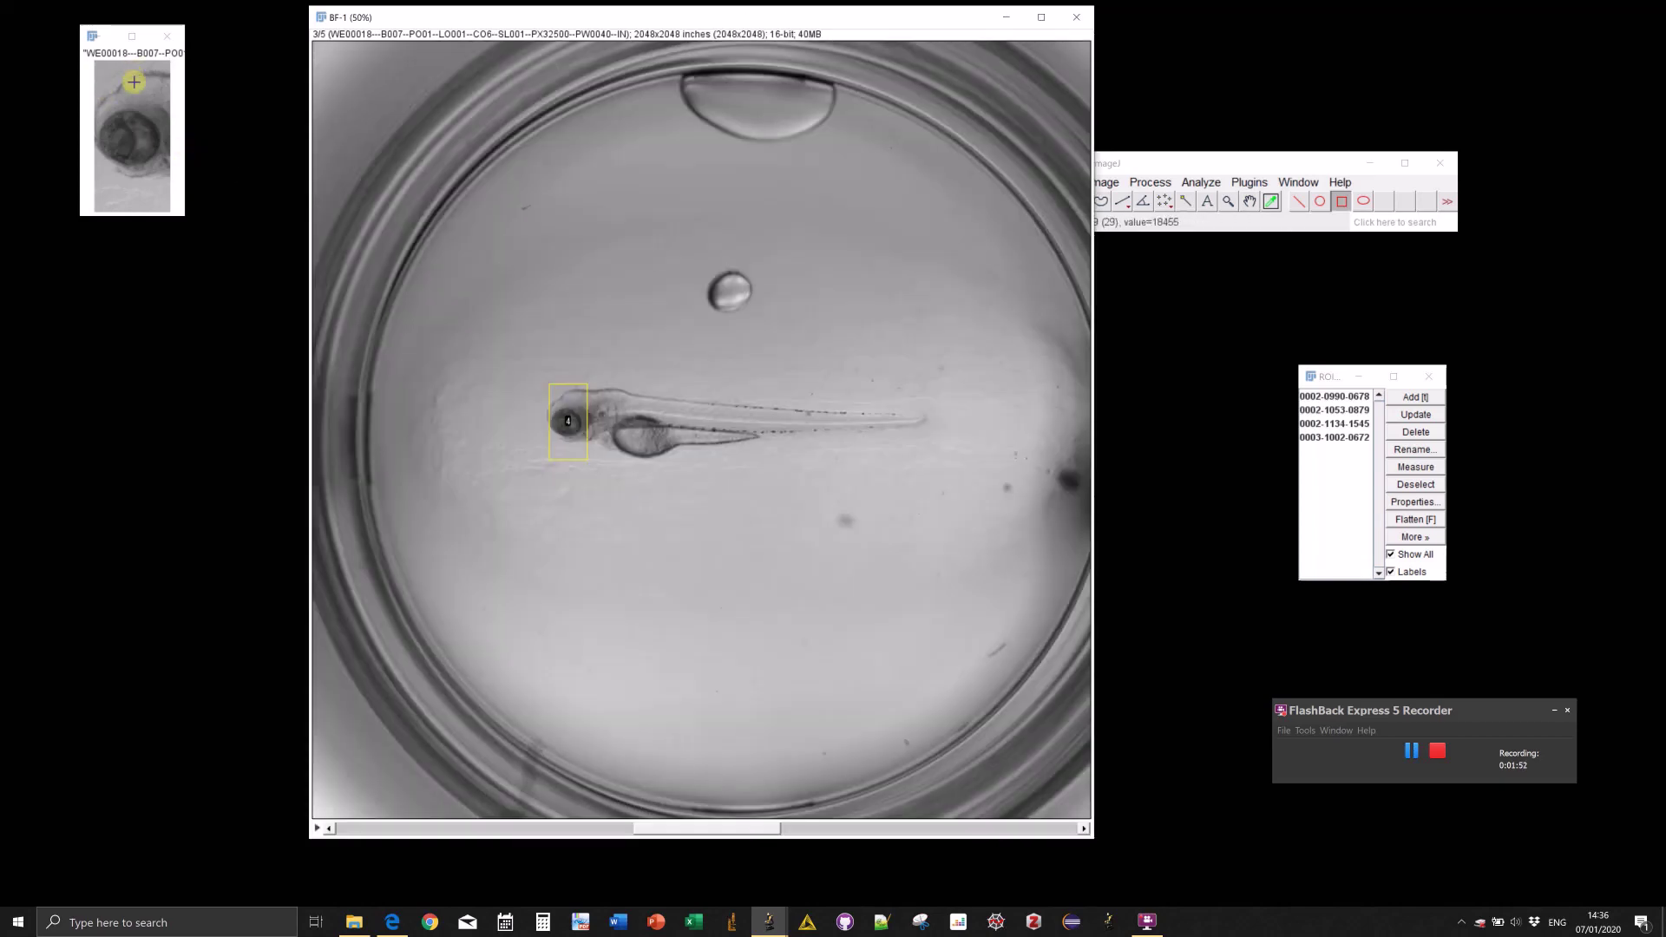
left_click(1115, 169)
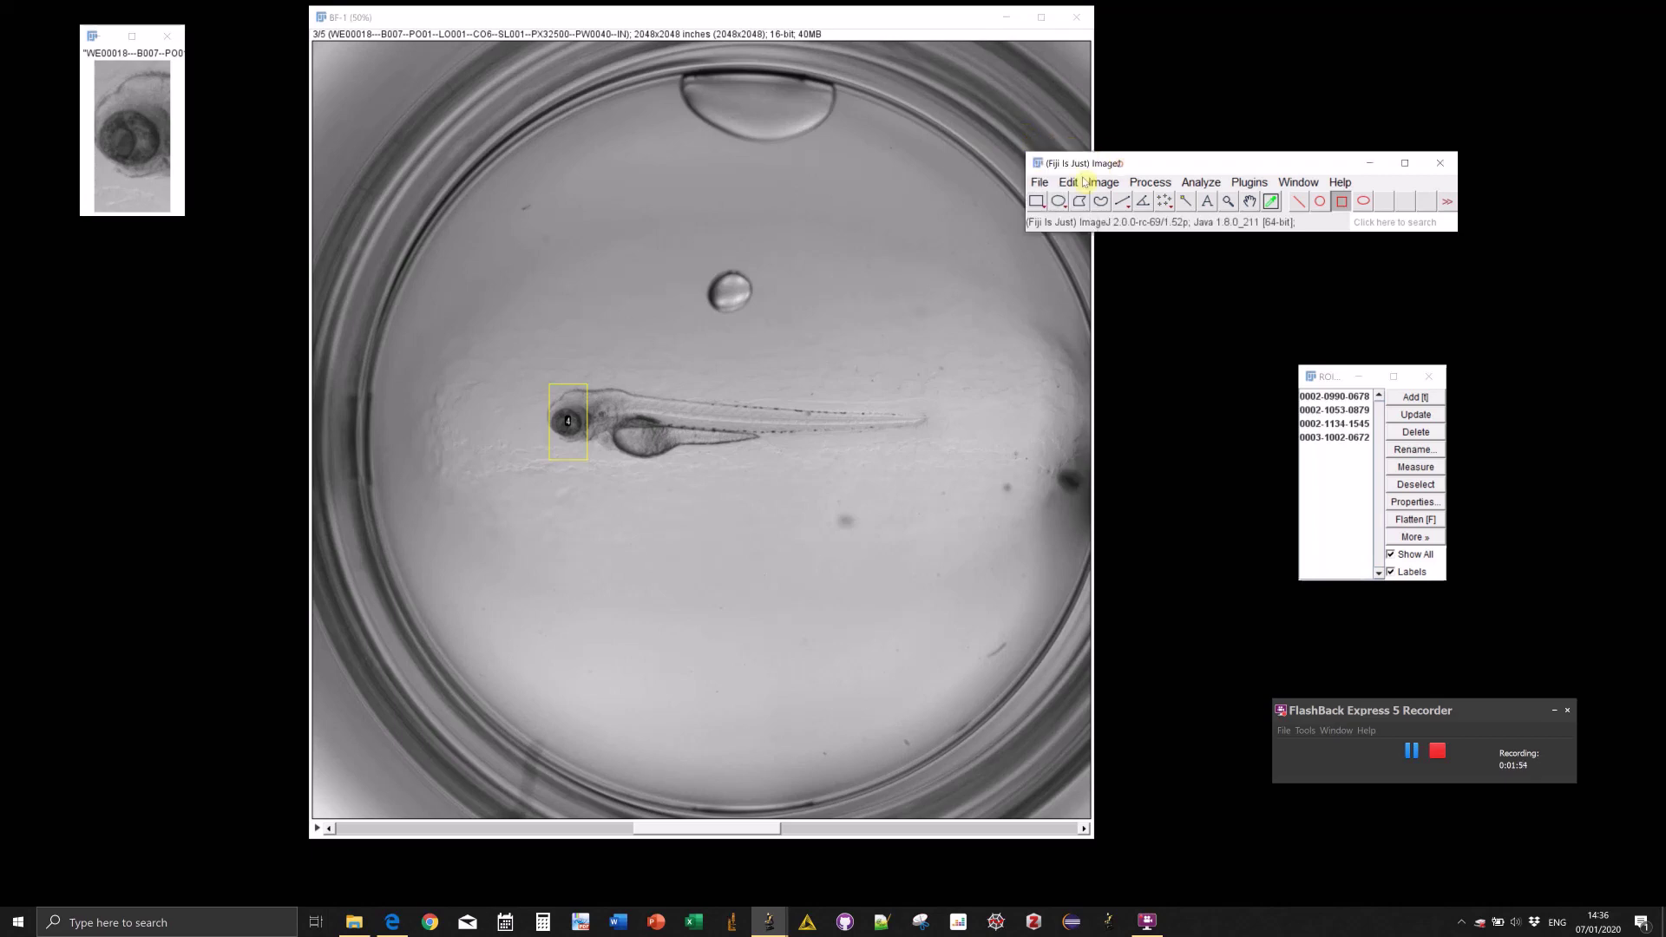
left_click(1249, 201)
left_click(113, 121)
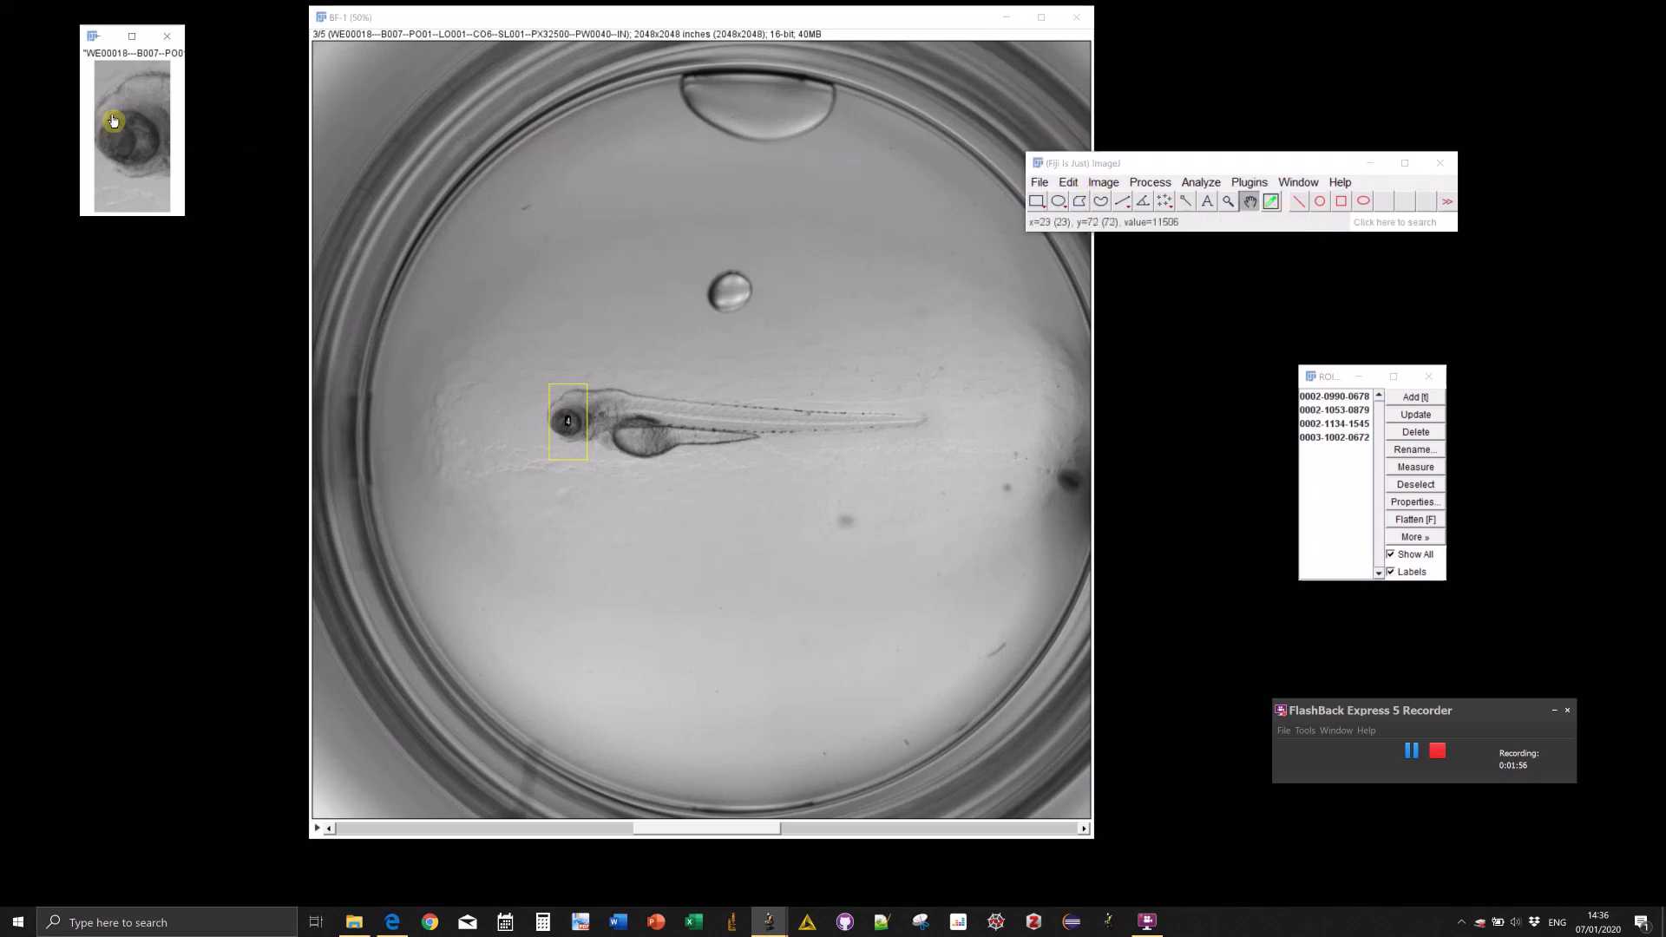
key("plus")
key("plus")
key("plus")
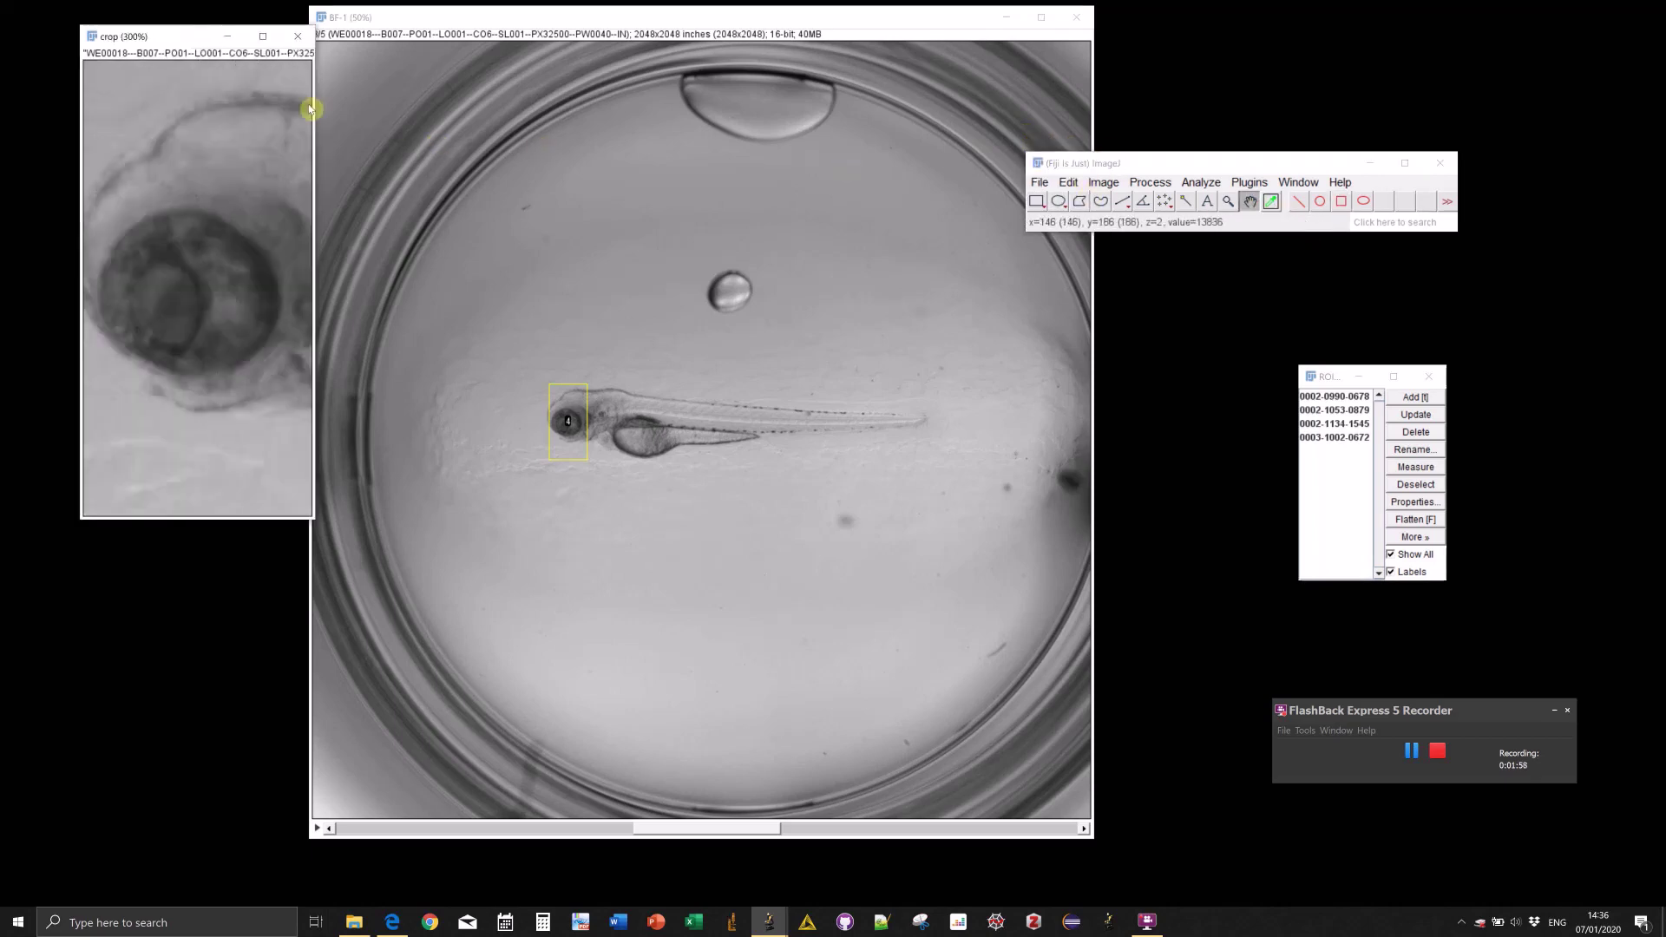
left_click(298, 36)
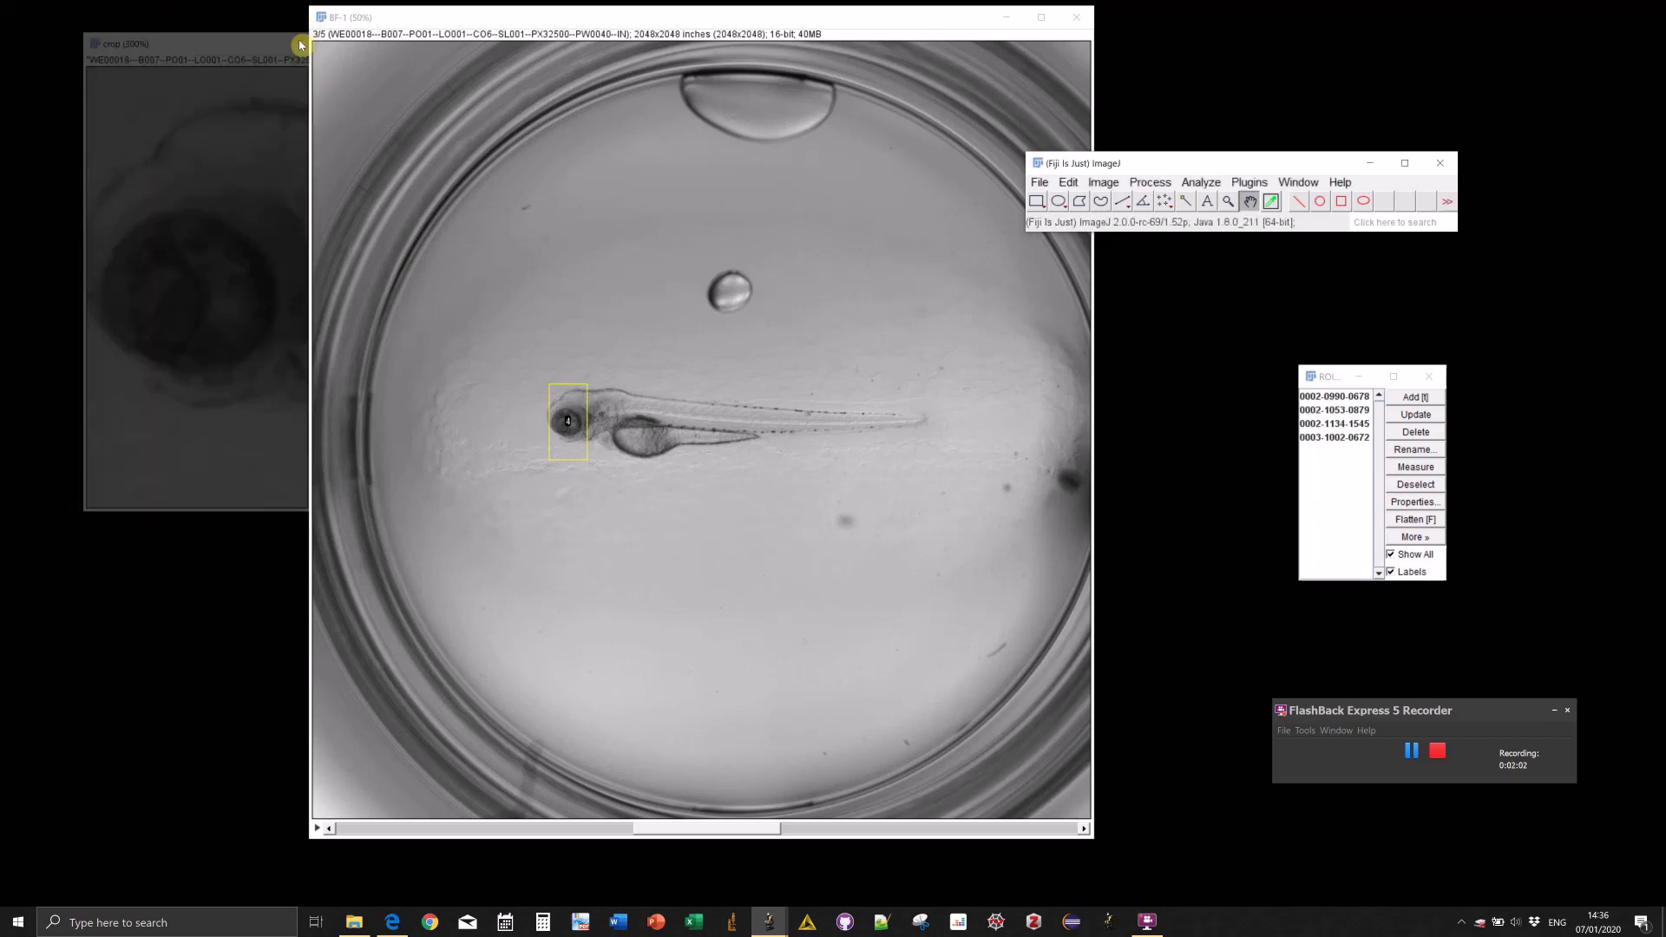
Box the small bubble, the large top droplet and a spot on the well's right edge.
left_click(1340, 200)
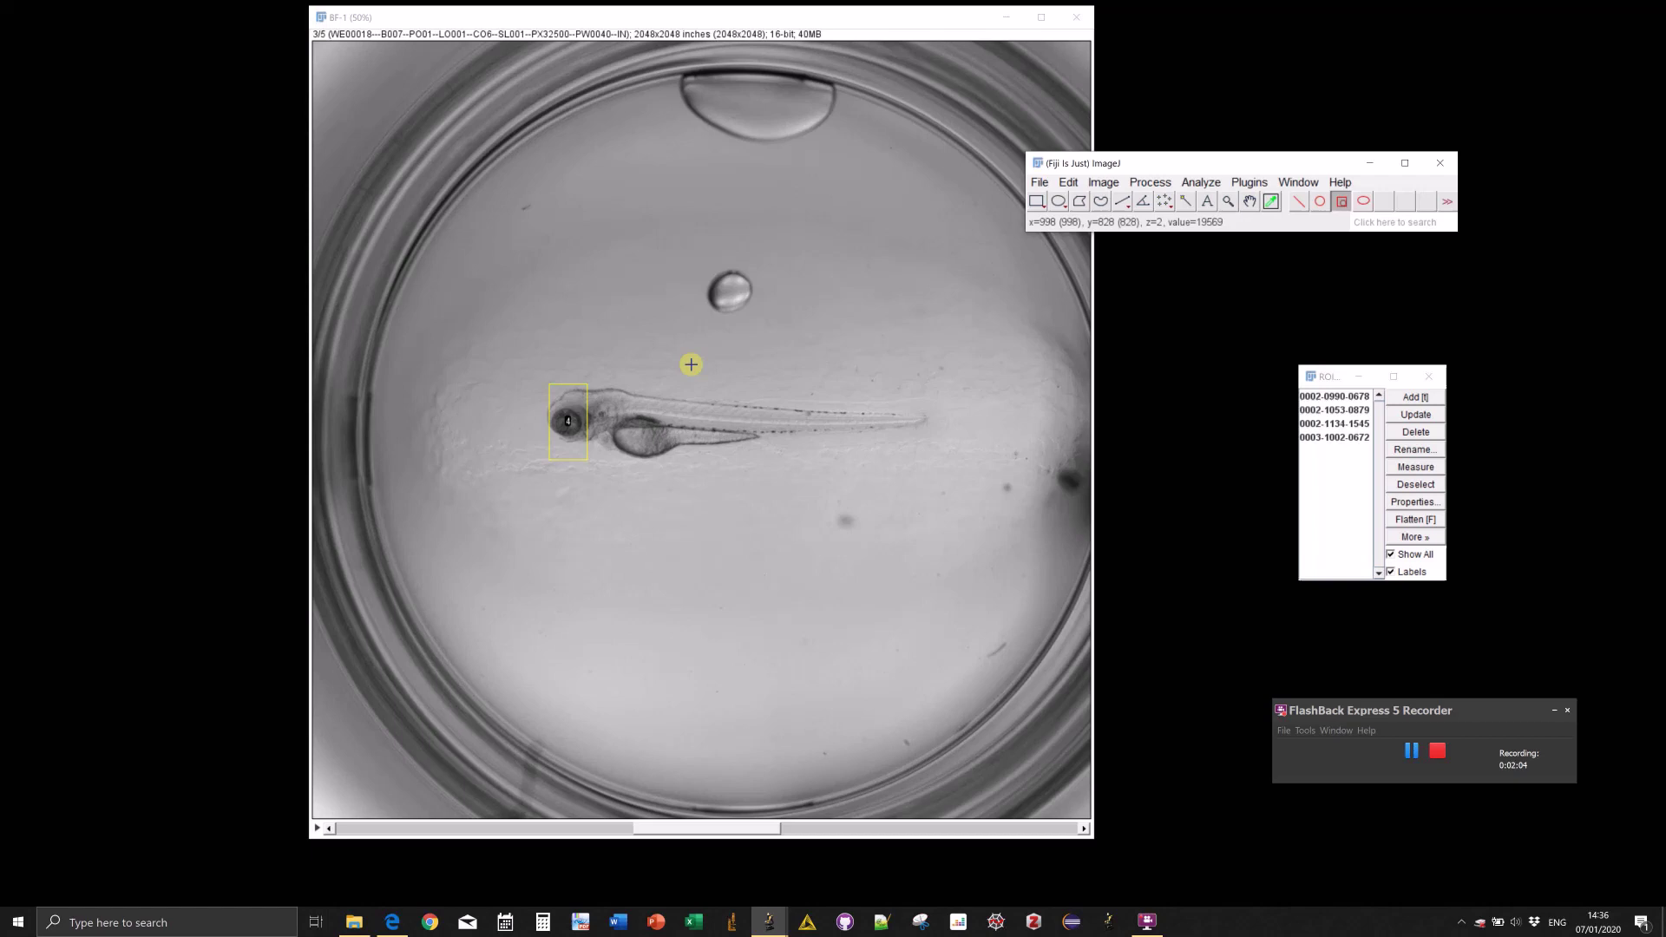
left_click(730, 295)
left_click(788, 115)
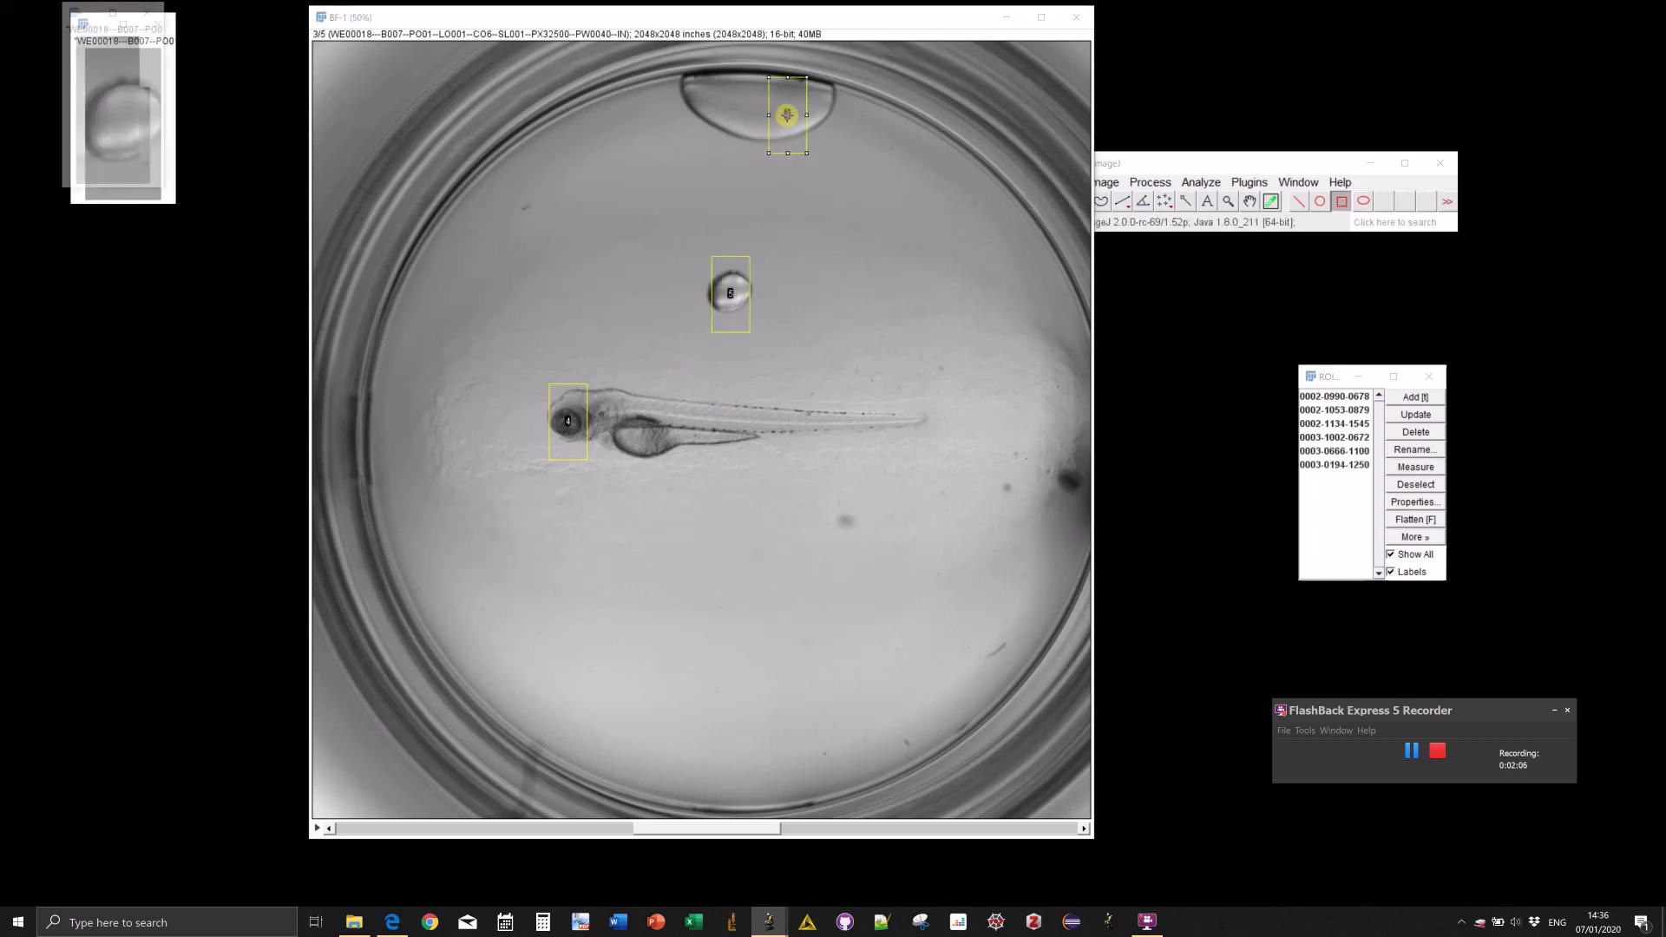
left_click(1069, 481)
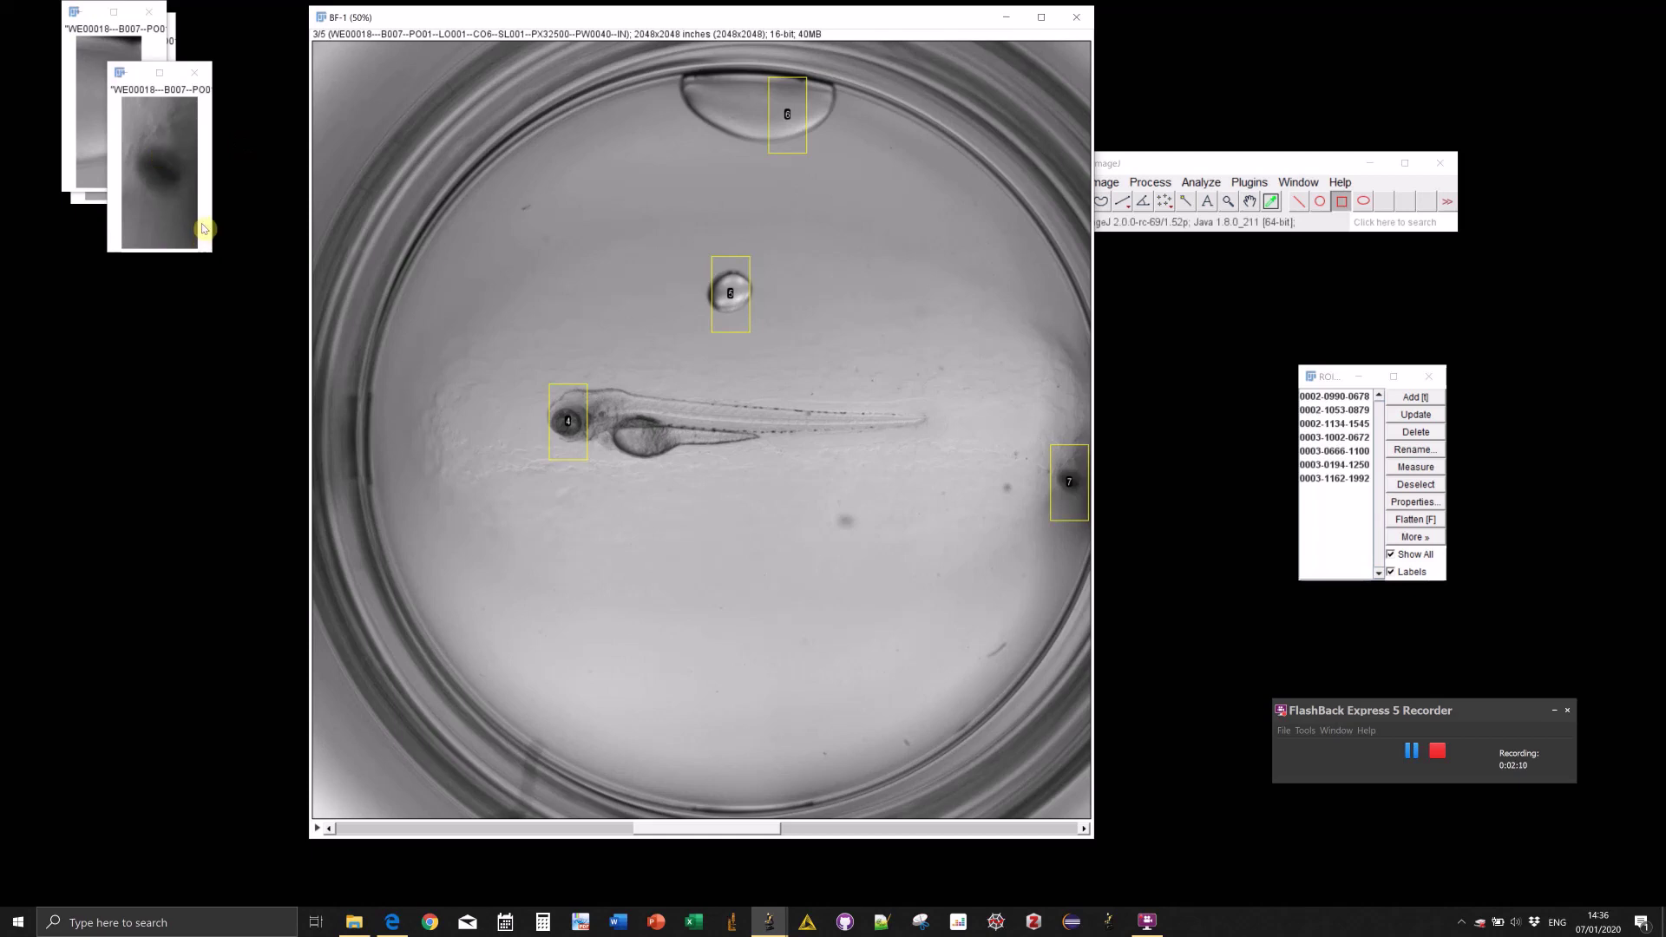
left_click(1151, 183)
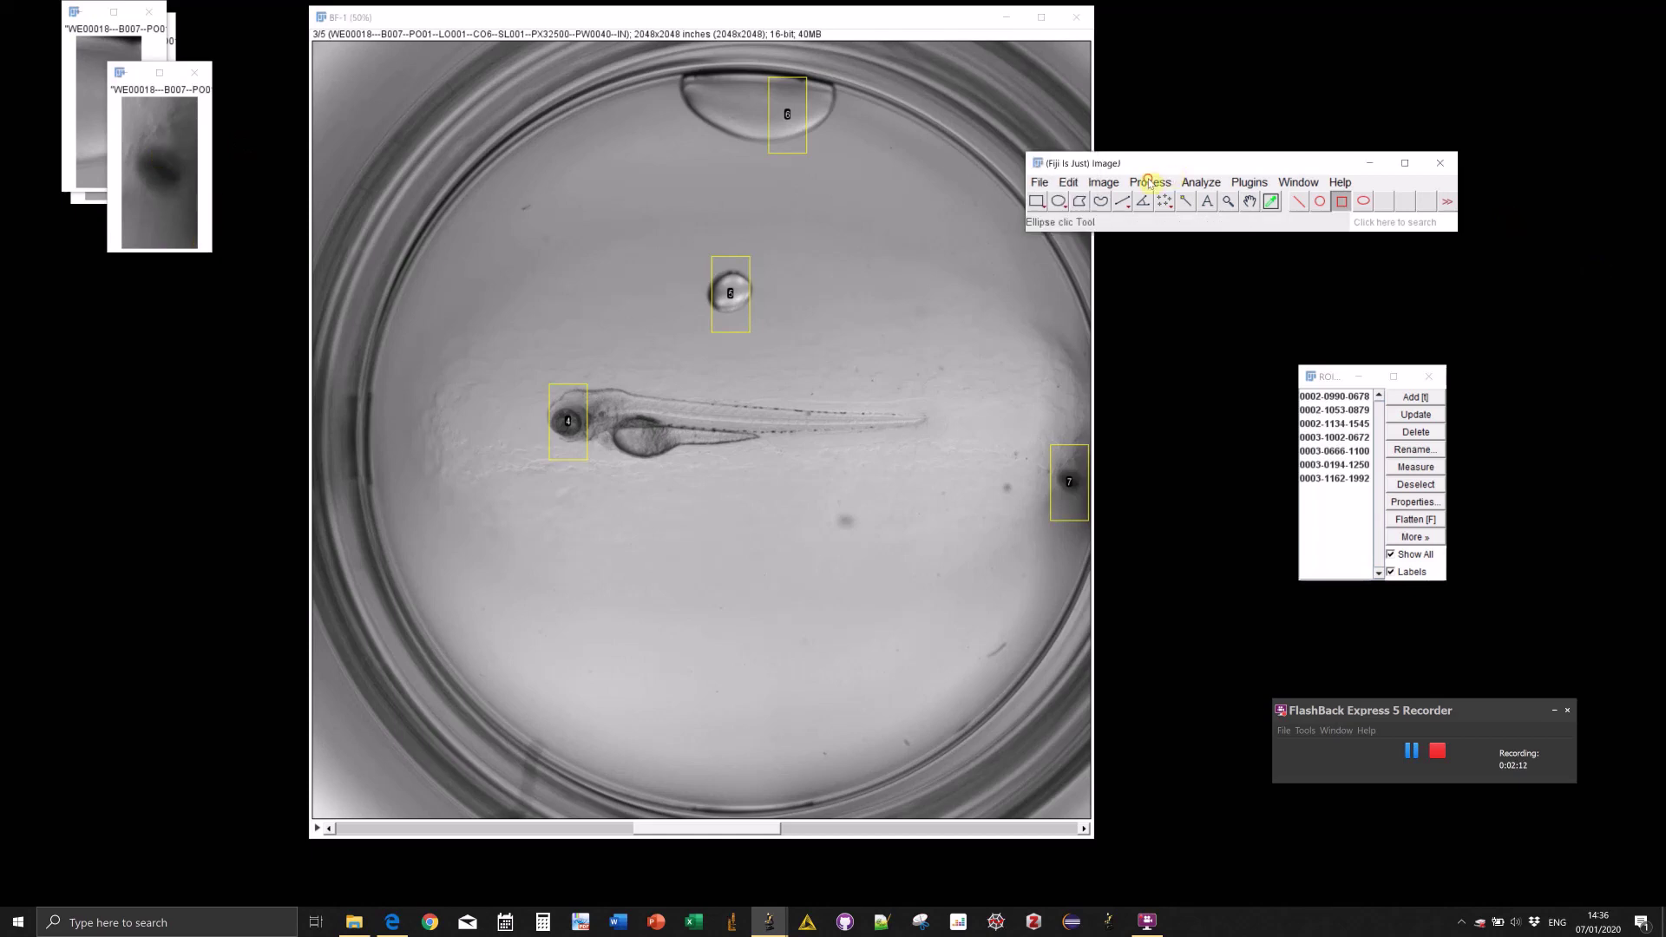
left_click(1148, 168)
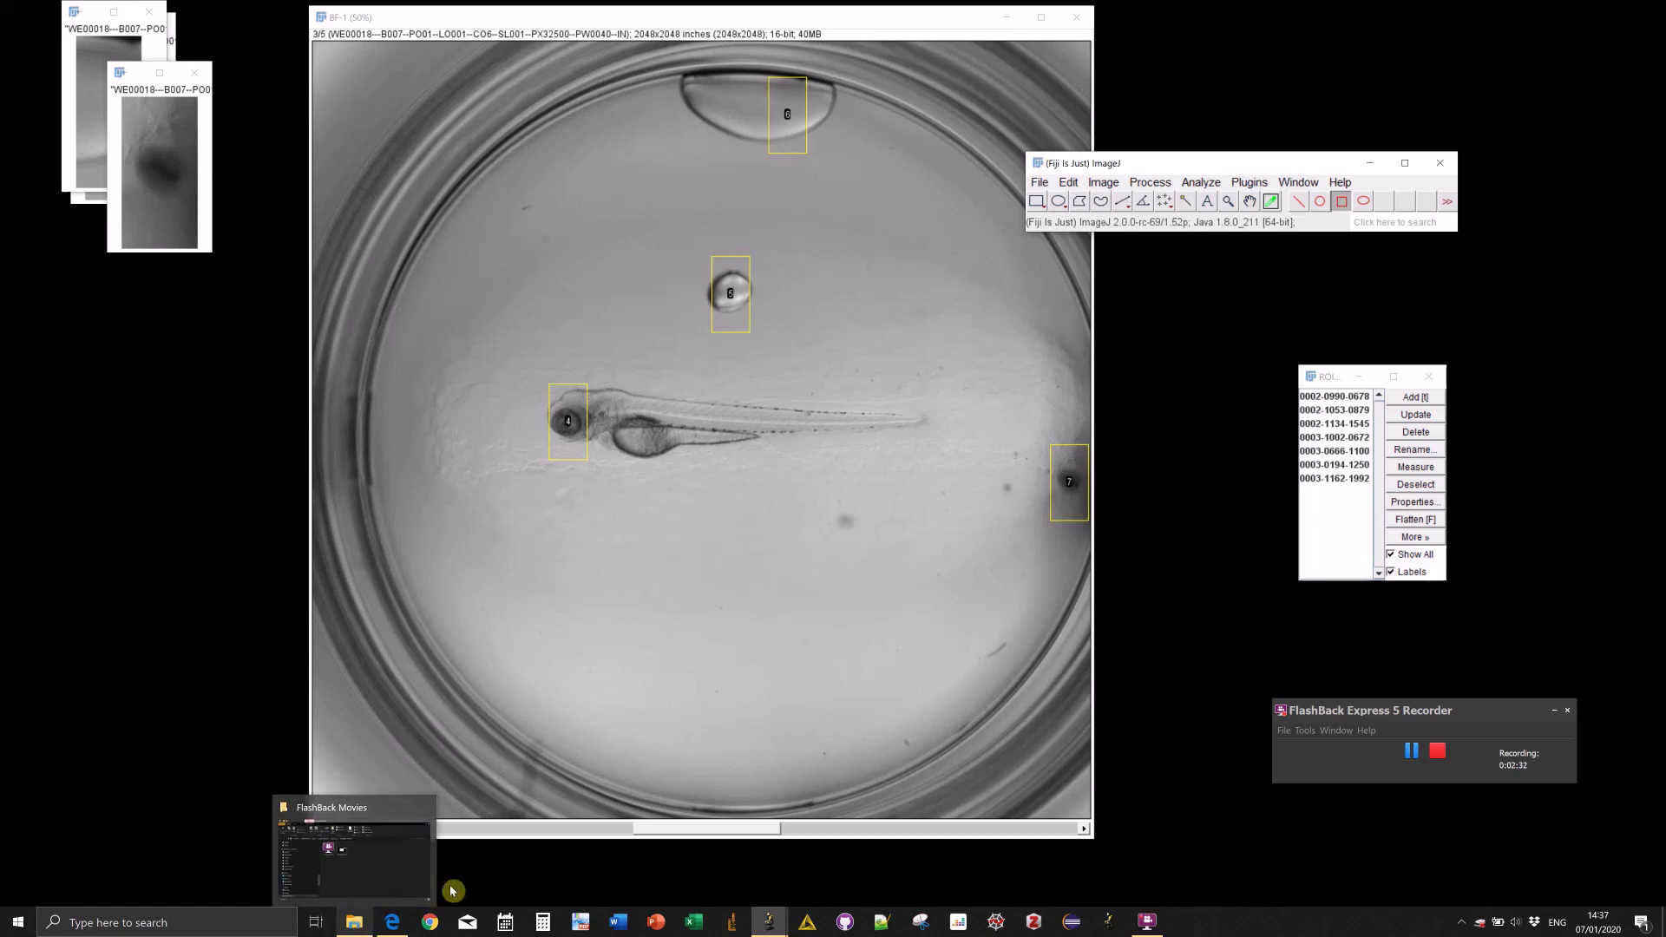
Show the Fiji-RoiClickTools GitHub page and scroll through its README examples and back up.
left_click(387, 924)
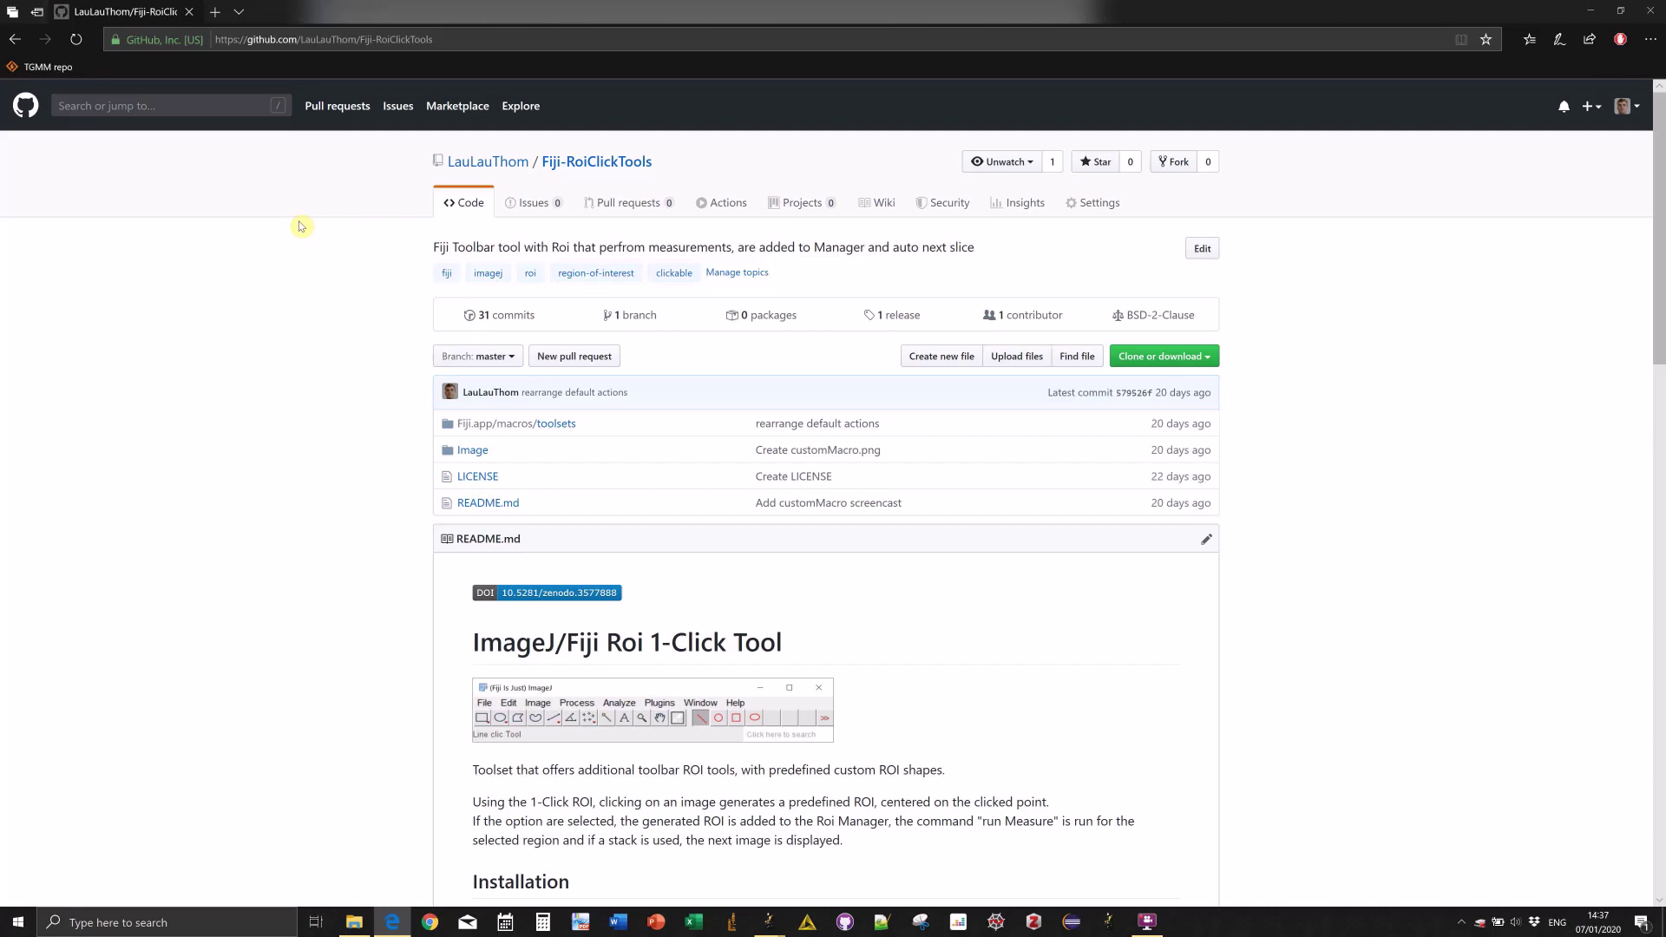
scroll(290, 313, "down", 7)
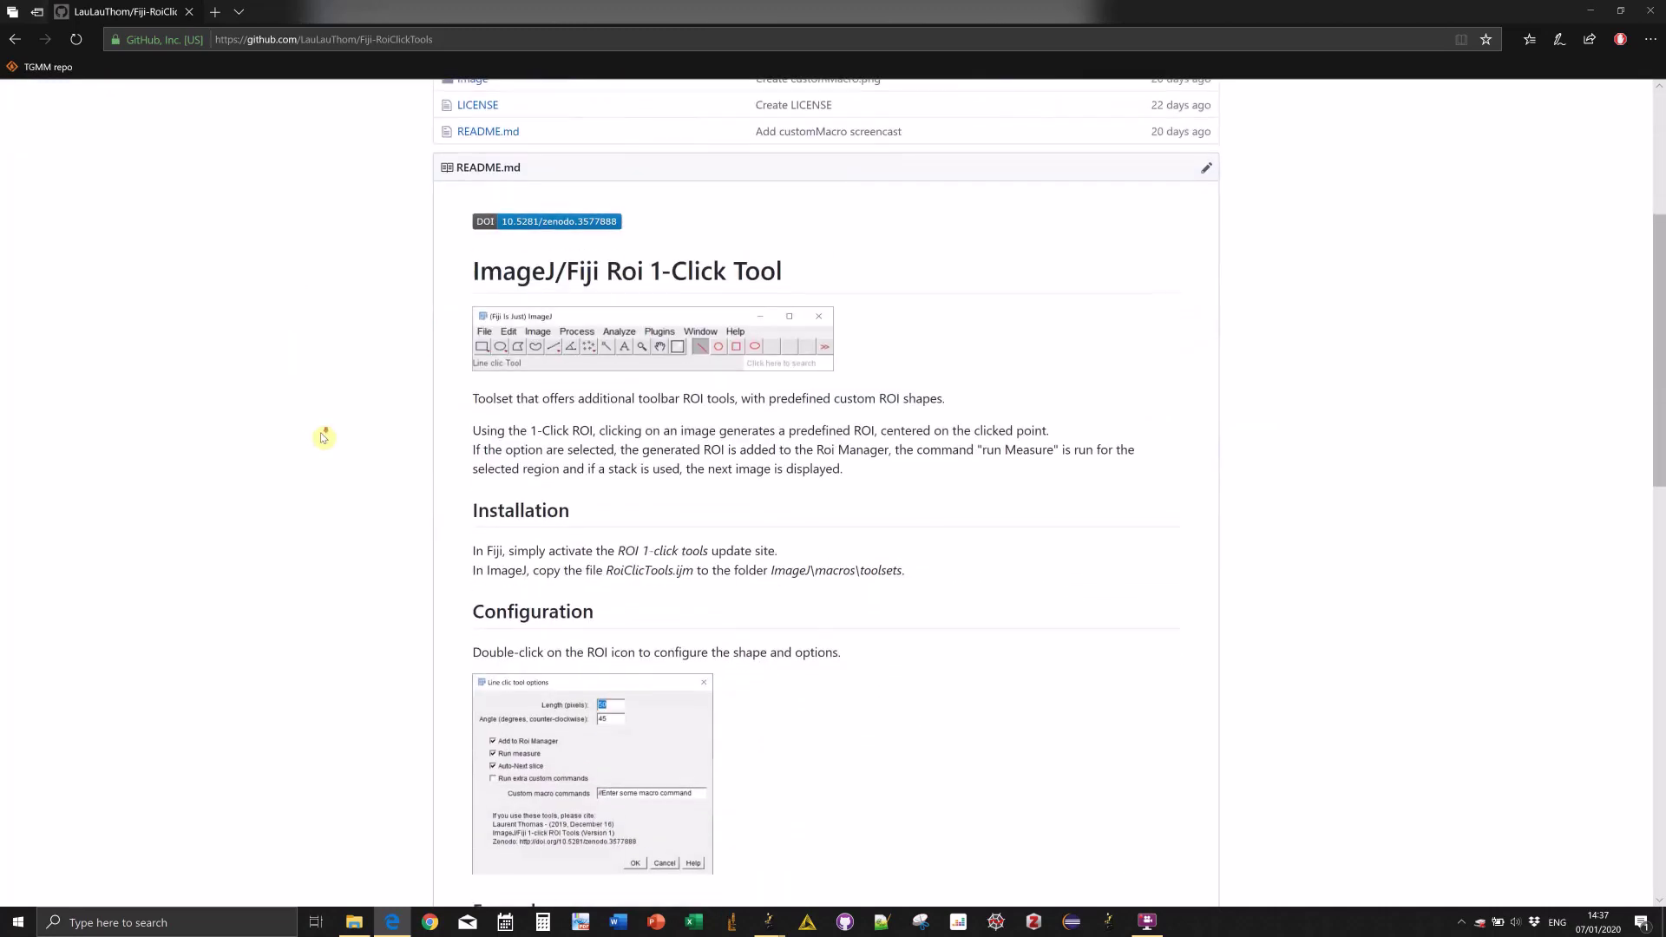
scroll(323, 438, "down", 6)
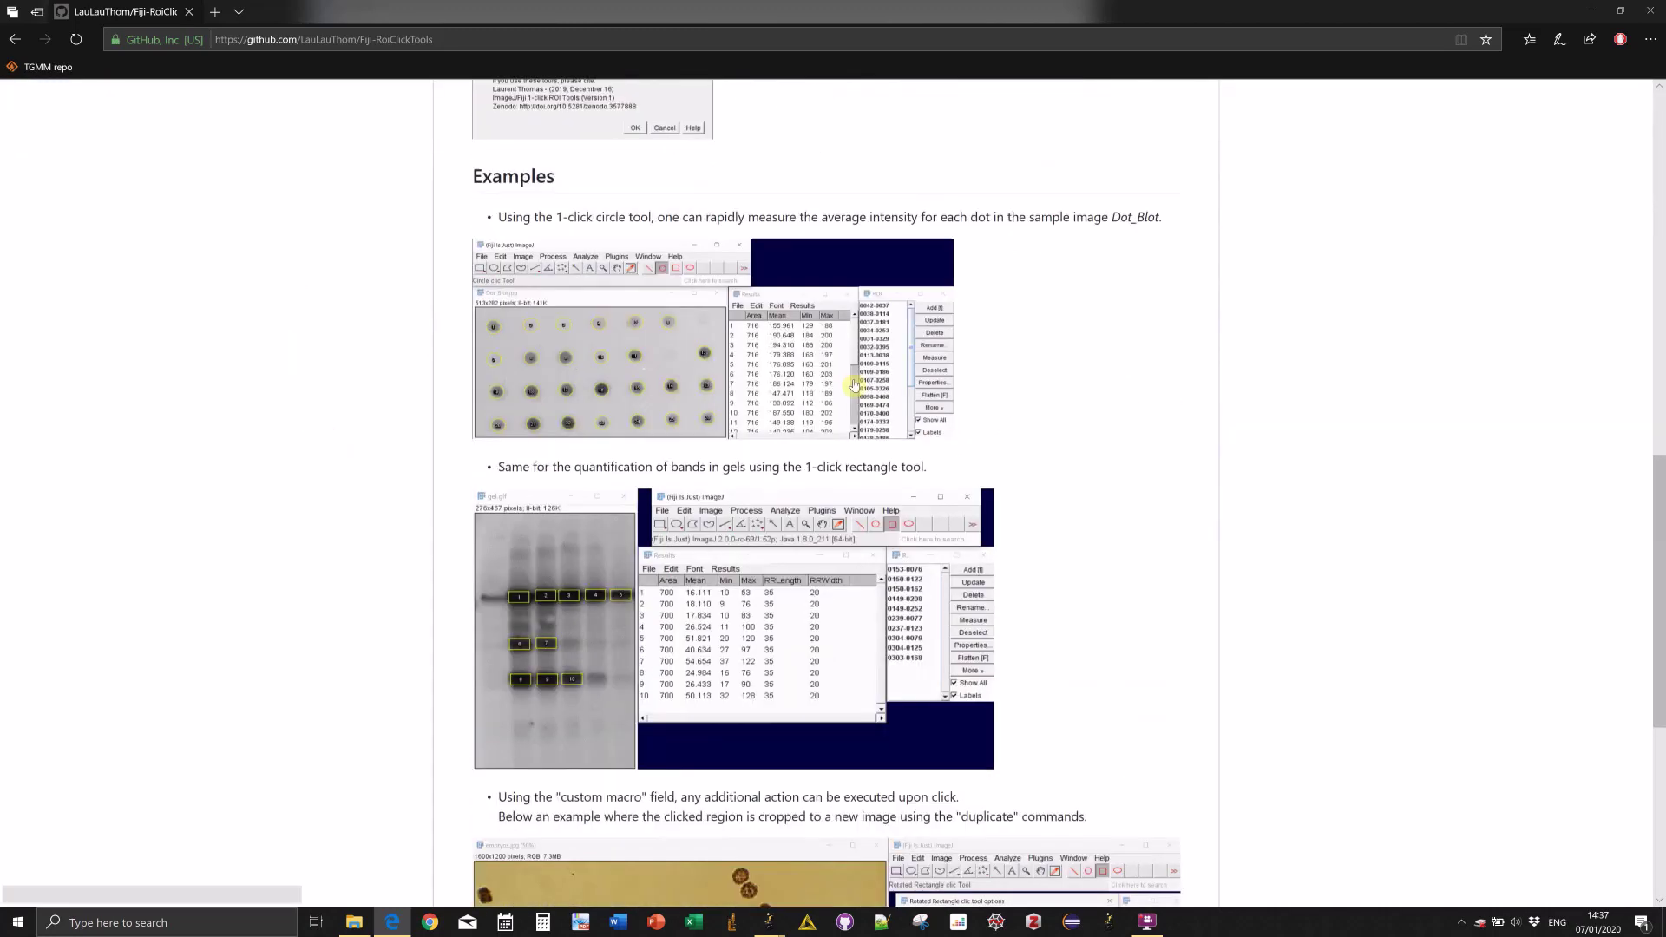
scroll(533, 358, "down", 4)
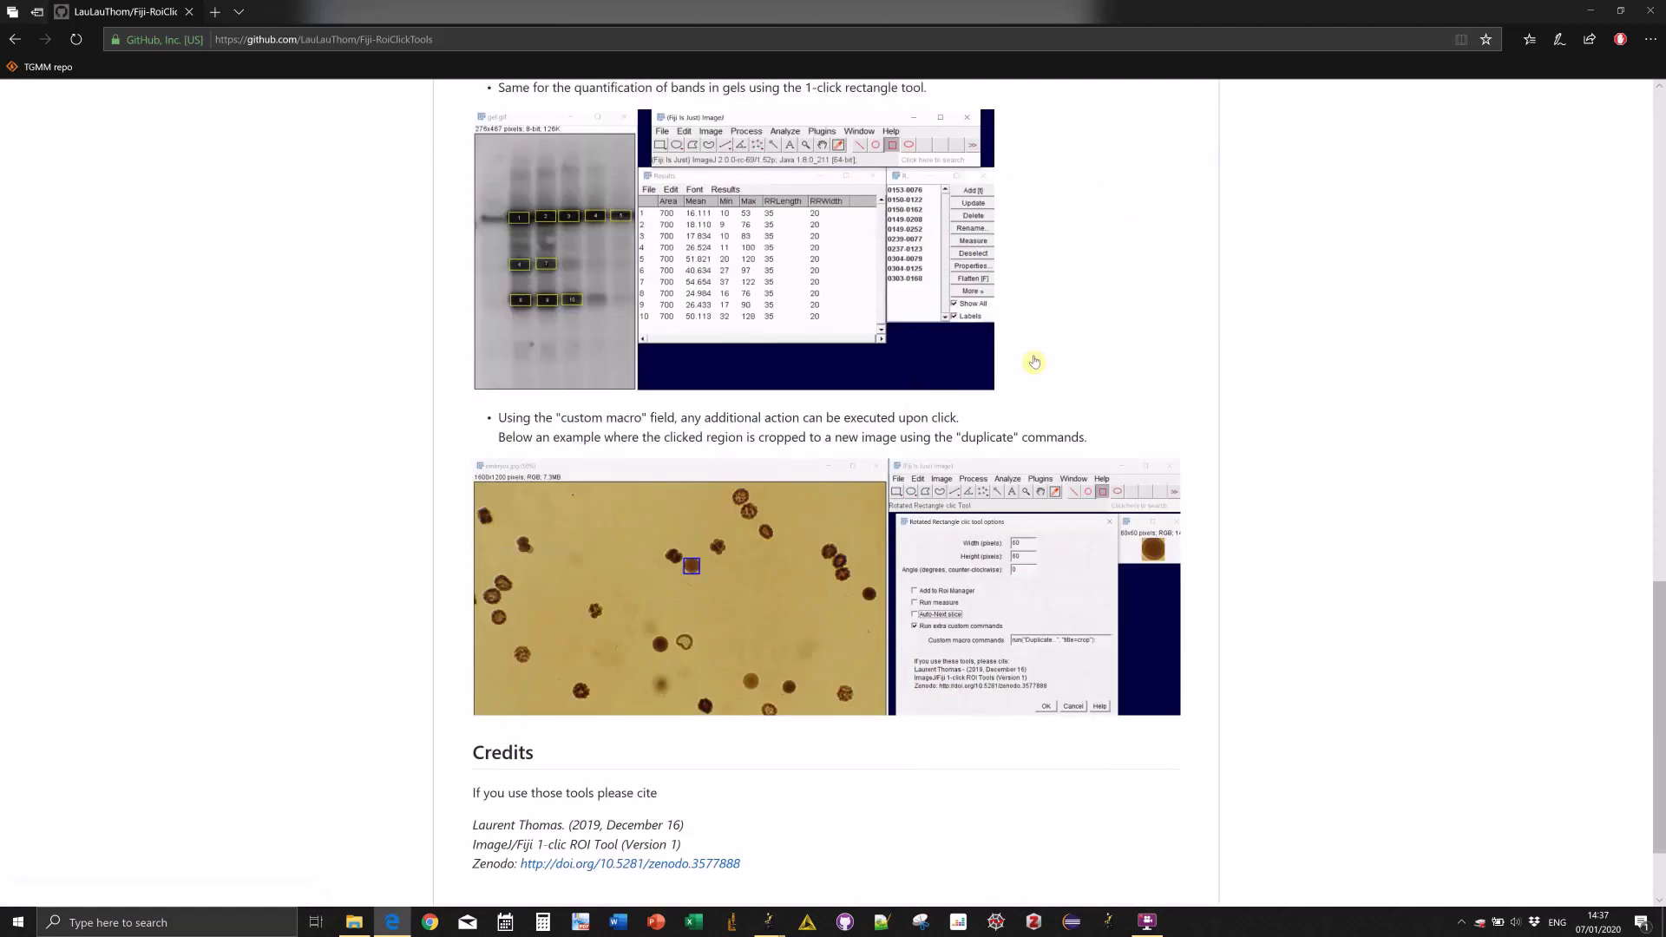
scroll(1035, 361, "up", 2)
scroll(955, 429, "up", 15)
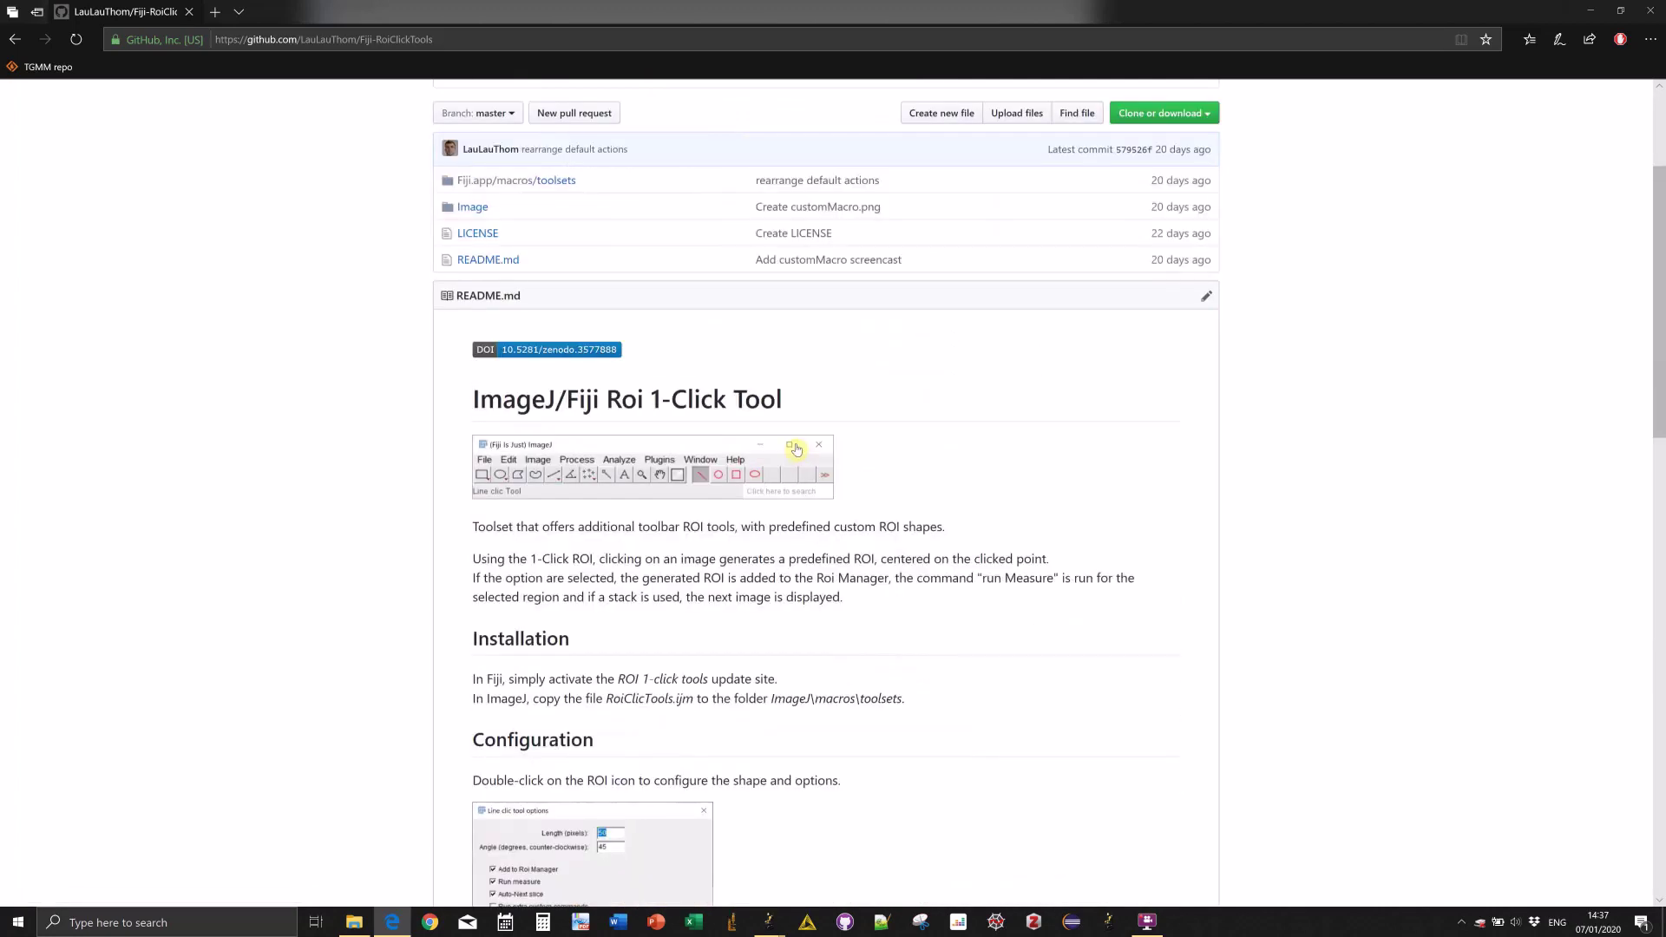
left_click(1146, 921)
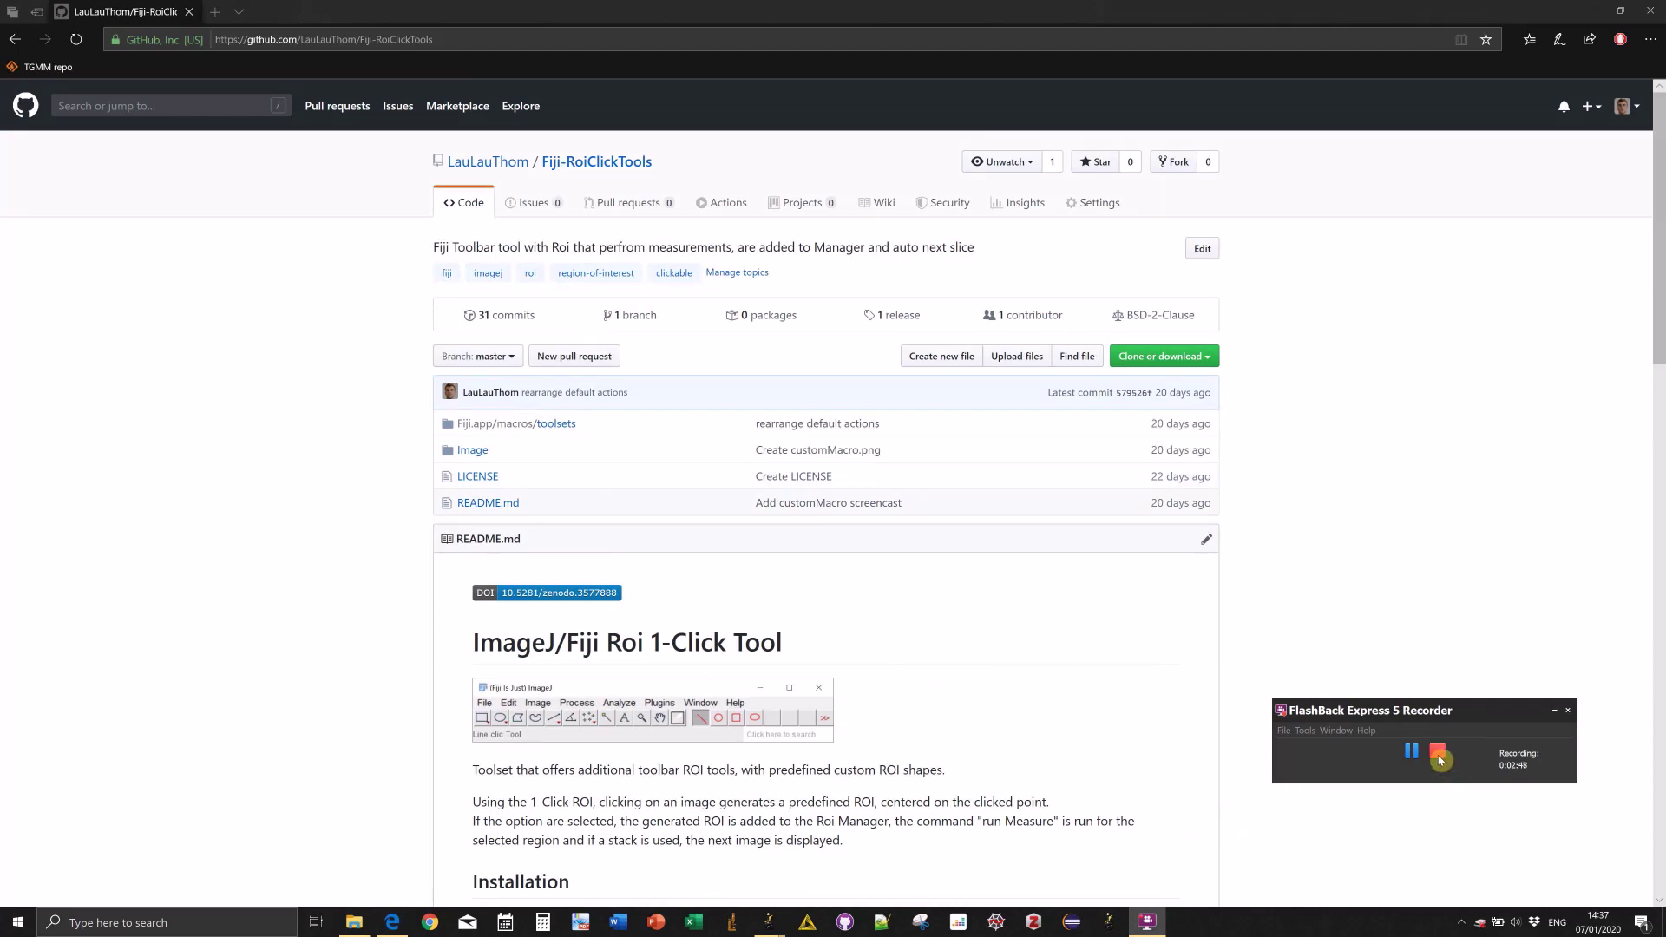